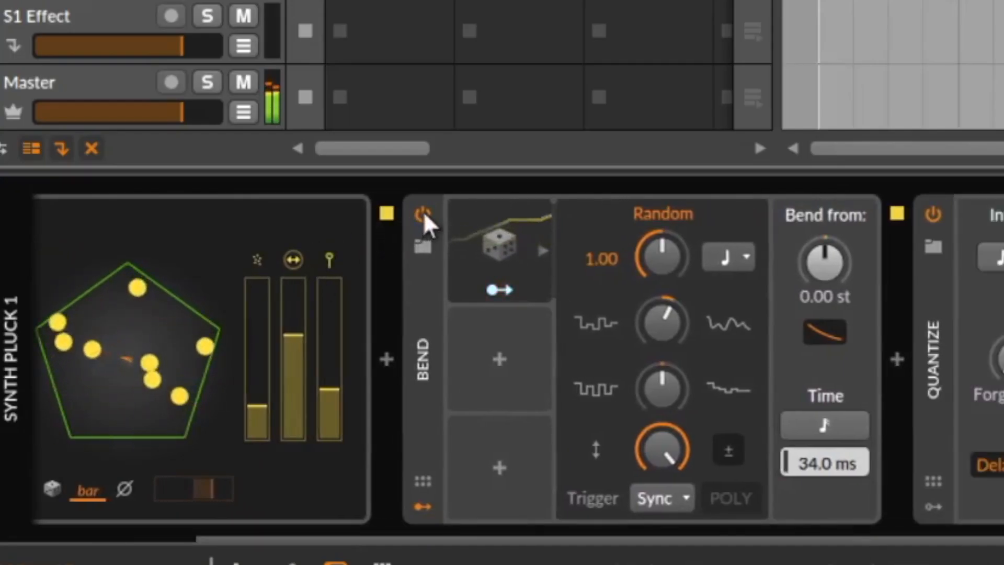
Bypass the Bend note device to hear the track without it, and switch it back on
{"action": "left_click", "coordinate": [424, 215]}
{"action": "left_click_drag", "start_coordinate": [789, 544], "coordinate": [630, 540]}
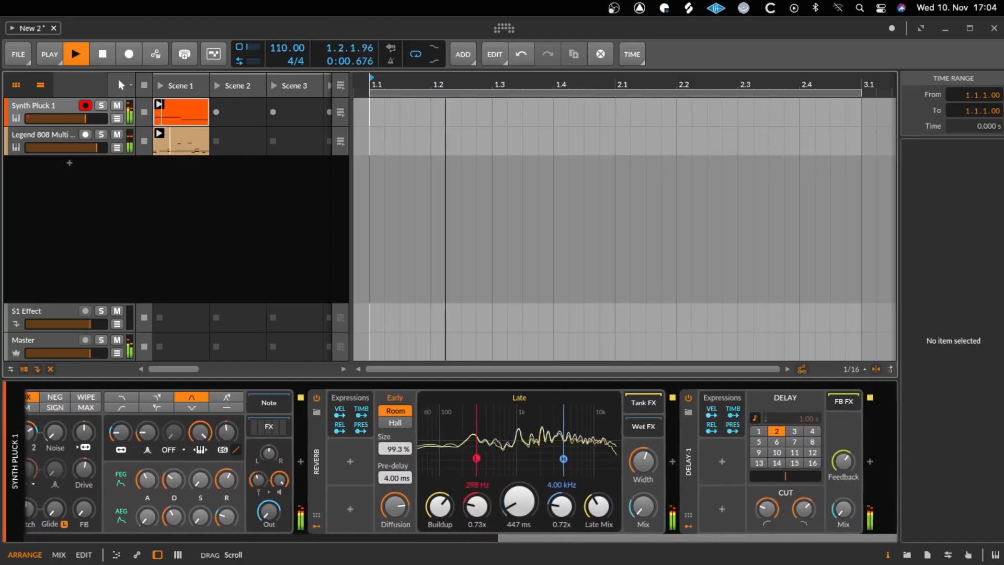
{"action": "left_click_drag", "start_coordinate": [758, 563], "coordinate": [355, 510]}
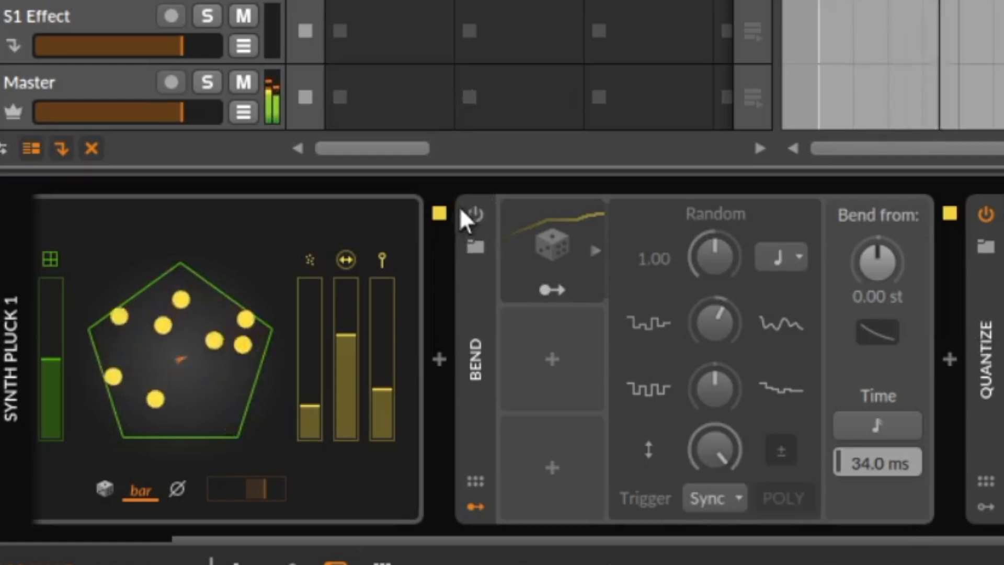
{"action": "left_click", "coordinate": [474, 214]}
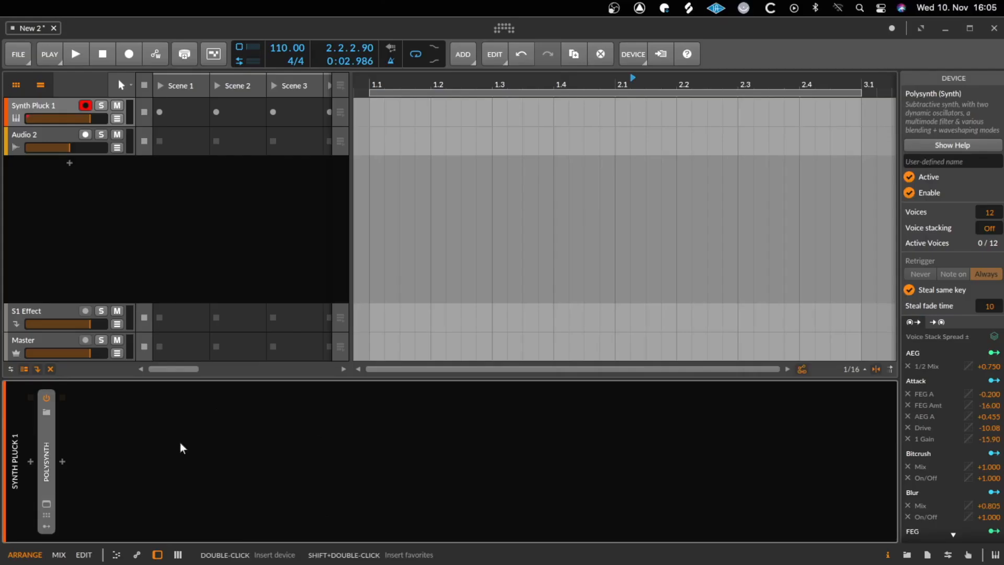
Look over the Polysynth's controls and insert the Ricochet note effect in front of it on the Synth Pluck 1 track
{"action": "left_click", "coordinate": [46, 459]}
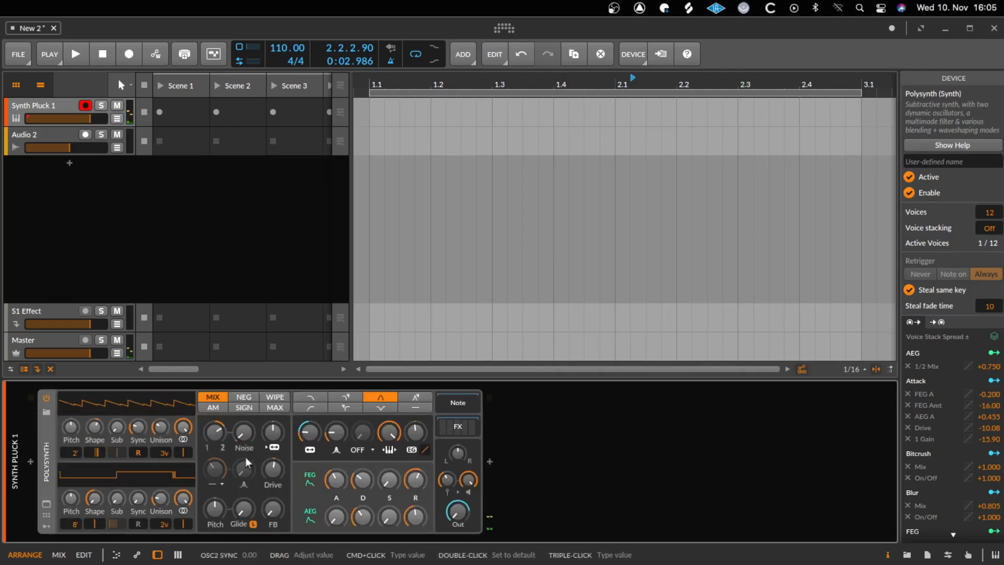
{"action": "double_click", "coordinate": [48, 471]}
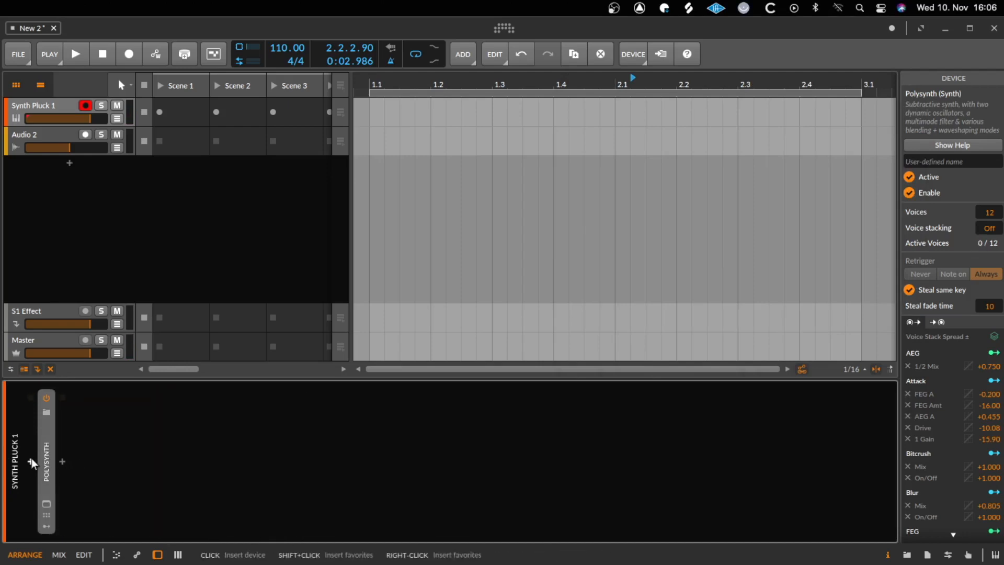
{"action": "left_click", "coordinate": [30, 461]}
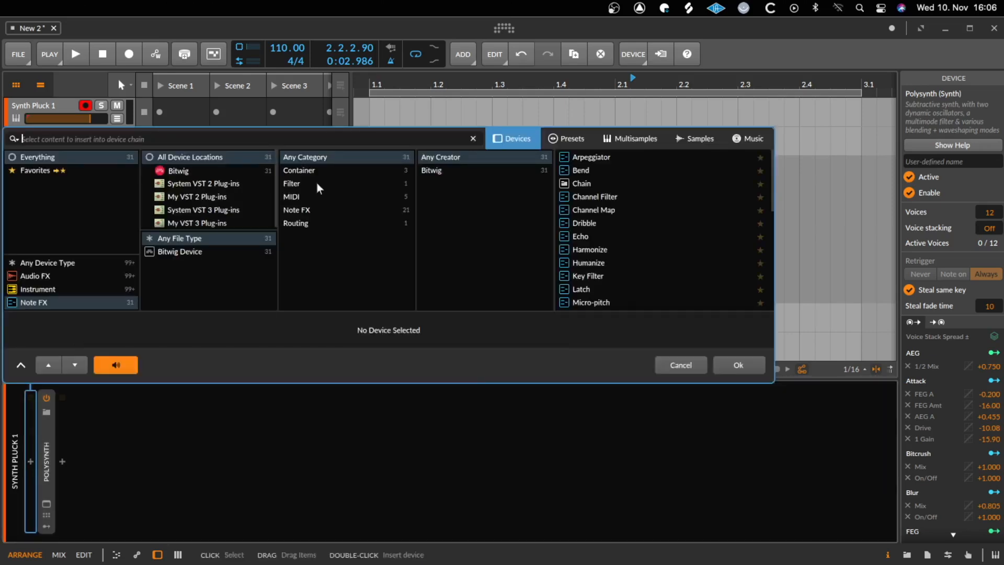
{"action": "scroll", "coordinate": [596, 256], "scroll_direction": "down", "scroll_amount": 6}
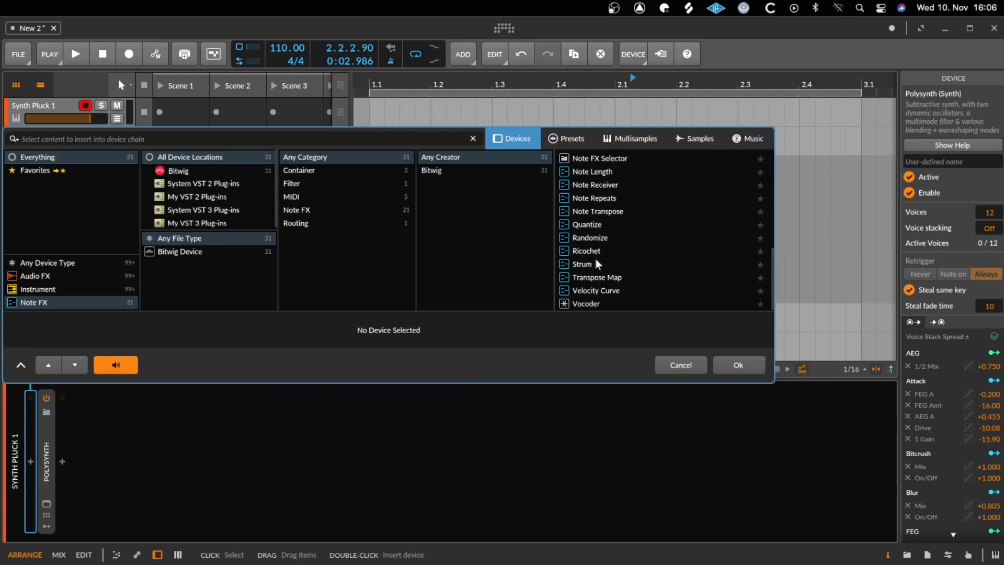
{"action": "double_click", "coordinate": [592, 250]}
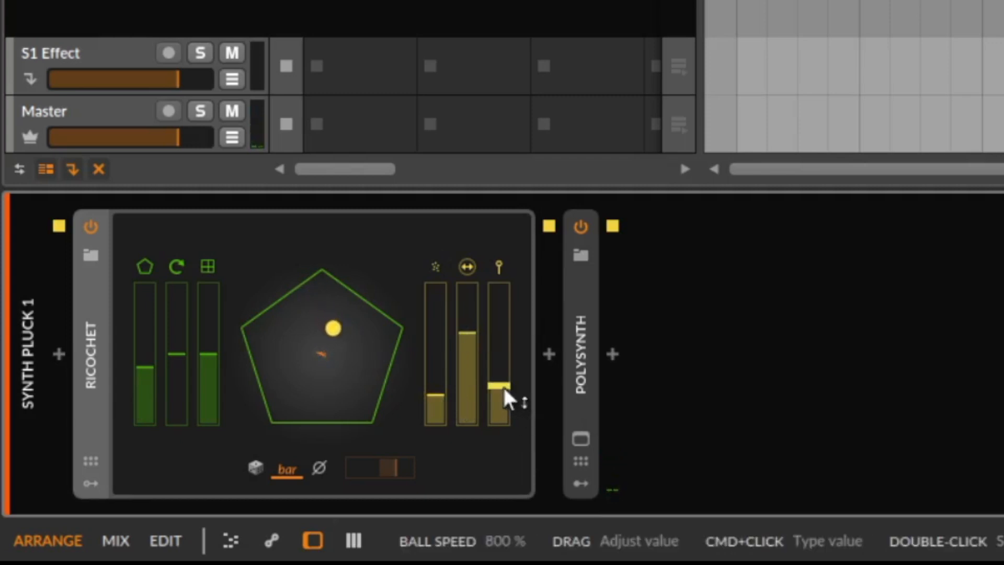
Raise Ricochet's ball speed to about 7555 %, its ball damping to about a third of the range, and the ball radius slightly
{"action": "left_click_drag", "start_coordinate": [503, 385], "coordinate": [503, 315]}
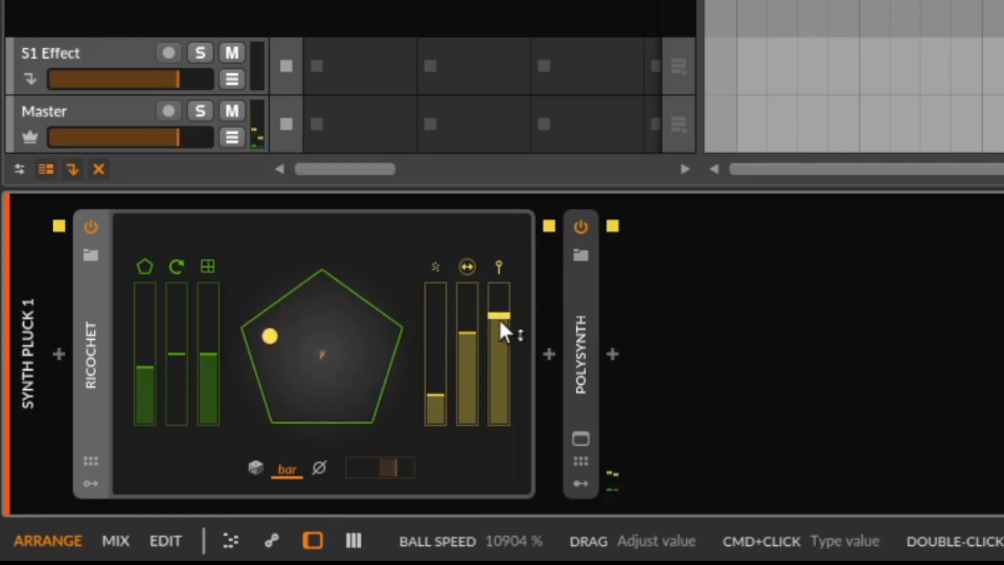
{"action": "mouse_move", "coordinate": [505, 325]}
{"action": "left_mouse_down"}
{"action": "mouse_move", "coordinate": [505, 308]}
{"action": "mouse_move", "coordinate": [505, 340]}
{"action": "left_mouse_up"}
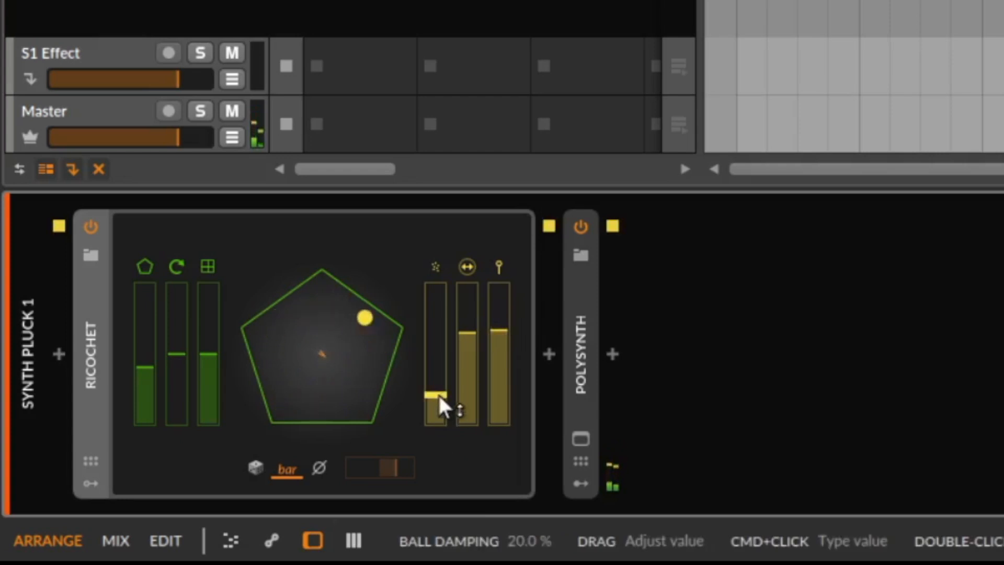
{"action": "left_click_drag", "start_coordinate": [438, 397], "coordinate": [436, 320]}
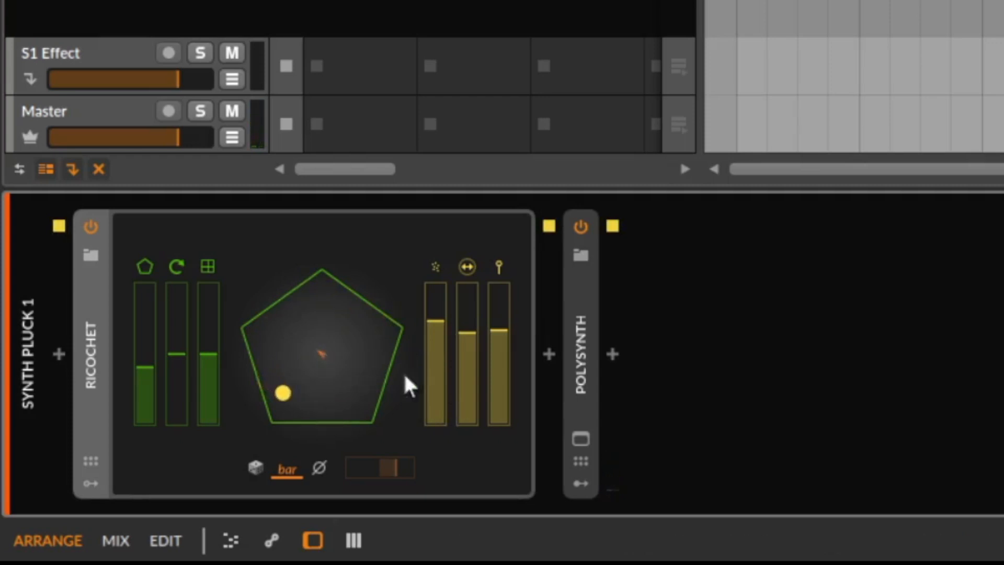
{"action": "left_click_drag", "start_coordinate": [437, 341], "coordinate": [448, 392]}
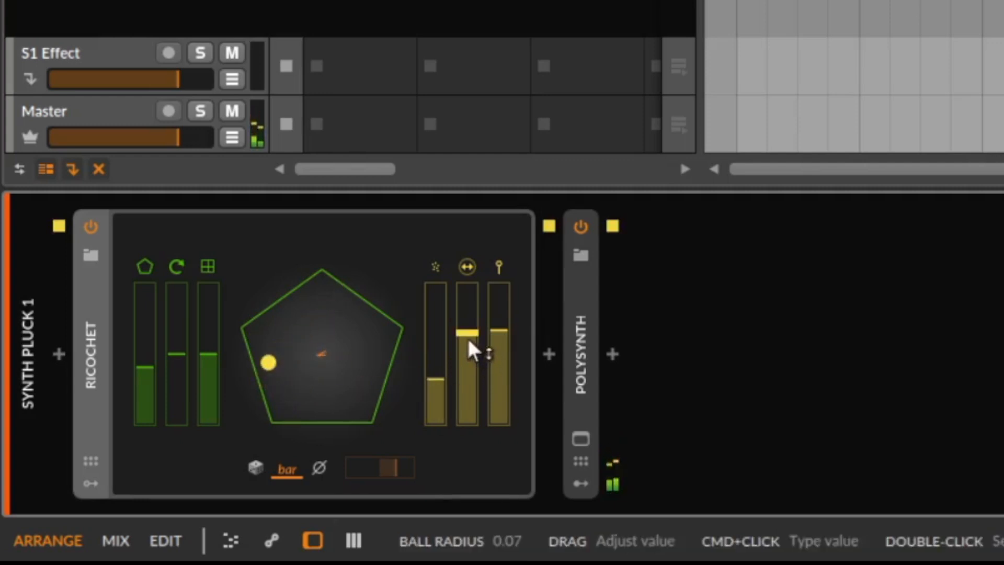
{"action": "mouse_move", "coordinate": [473, 349]}
{"action": "left_mouse_down"}
{"action": "mouse_move", "coordinate": [473, 309]}
{"action": "mouse_move", "coordinate": [473, 348]}
{"action": "left_mouse_up"}
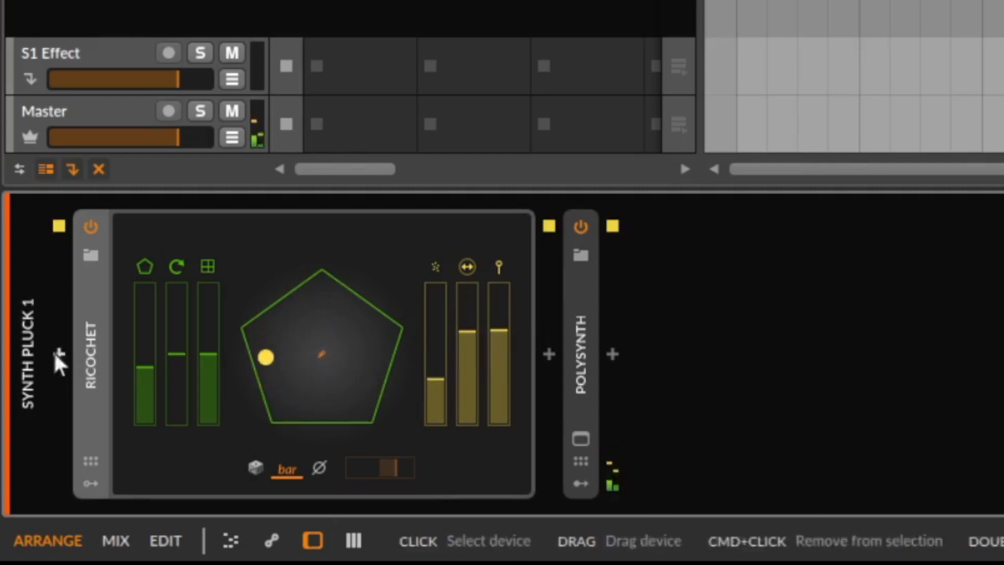
Try different side counts for Ricochet's room, settling slightly above four sides, and lower the room spatialization somewhat below 50 %
{"action": "left_click_drag", "start_coordinate": [142, 366], "coordinate": [152, 415]}
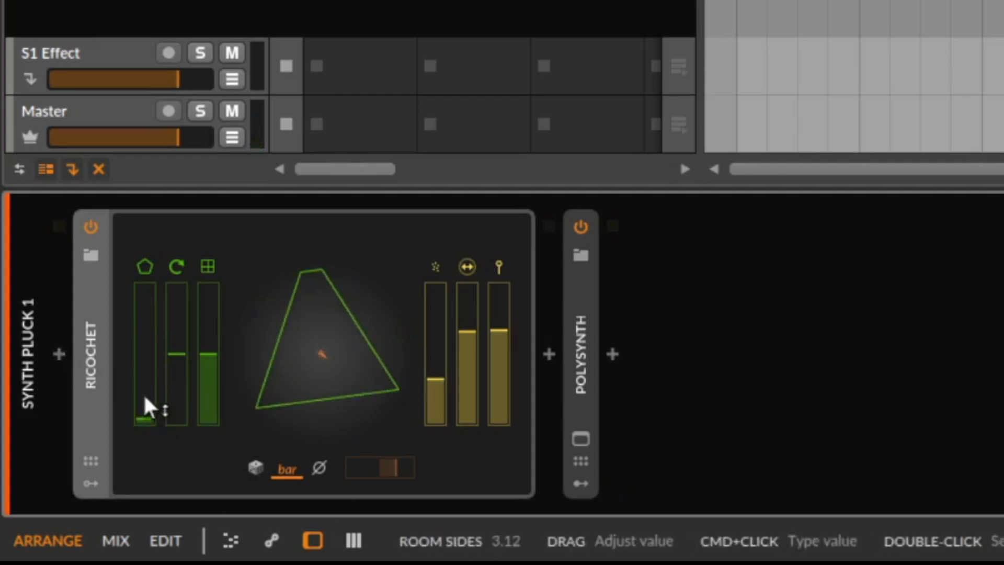
{"action": "left_click_drag", "start_coordinate": [152, 413], "coordinate": [145, 349]}
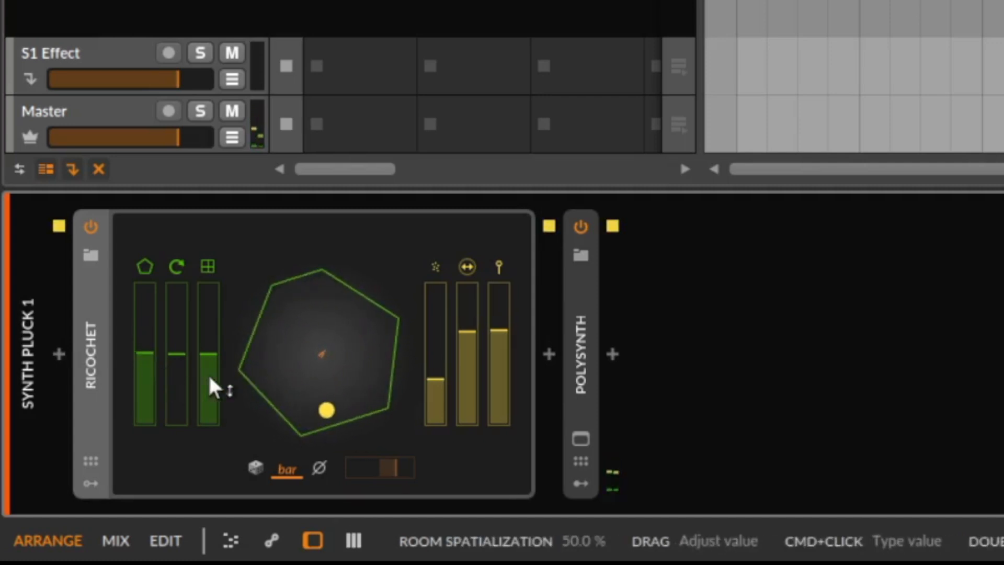
{"action": "left_click_drag", "start_coordinate": [212, 388], "coordinate": [144, 405]}
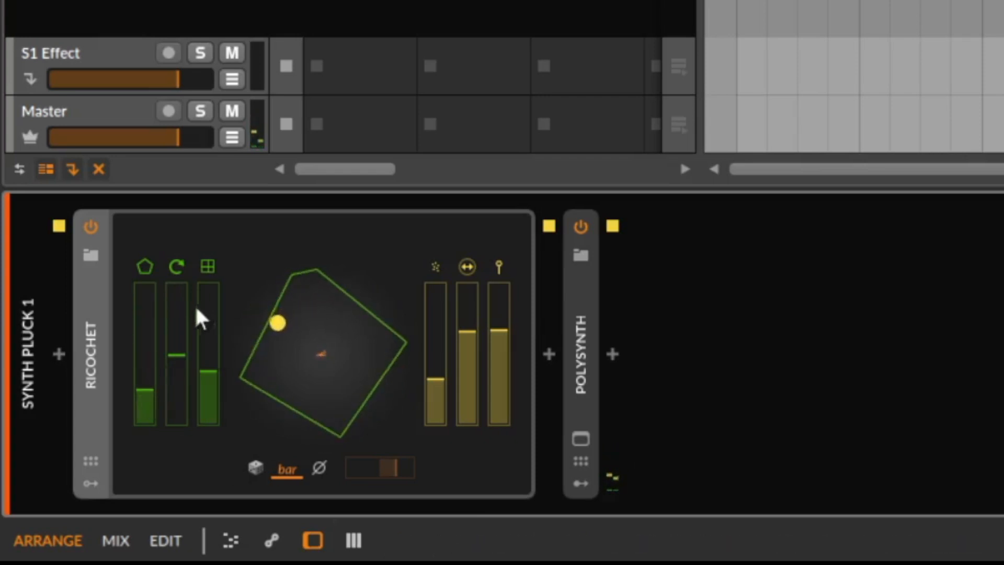
Try different ball damping and speed amounts in Ricochet, settling on damping below 20 % and a ball speed of about 7555 %
{"action": "left_click_drag", "start_coordinate": [447, 384], "coordinate": [447, 405]}
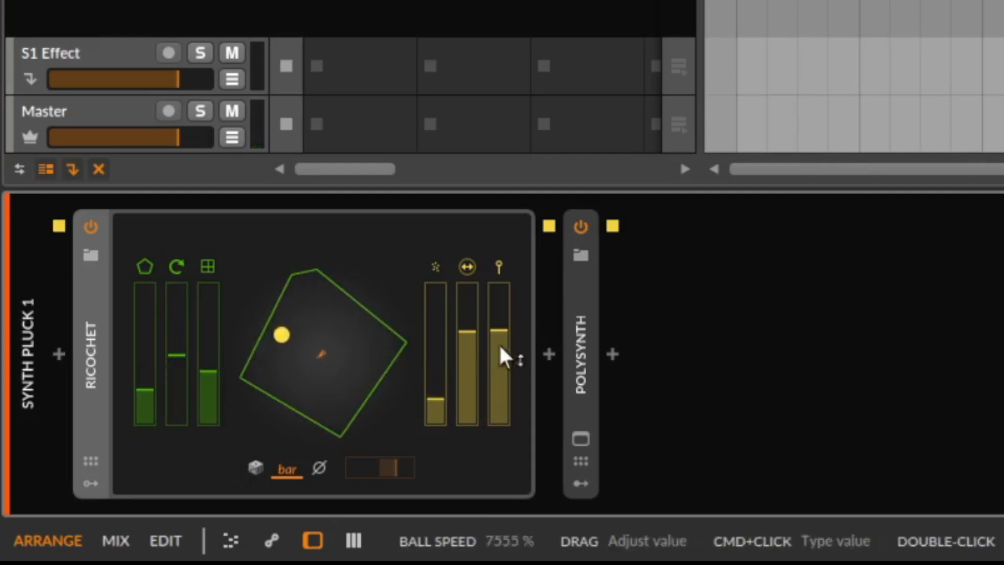
{"action": "left_click_drag", "start_coordinate": [499, 357], "coordinate": [499, 330]}
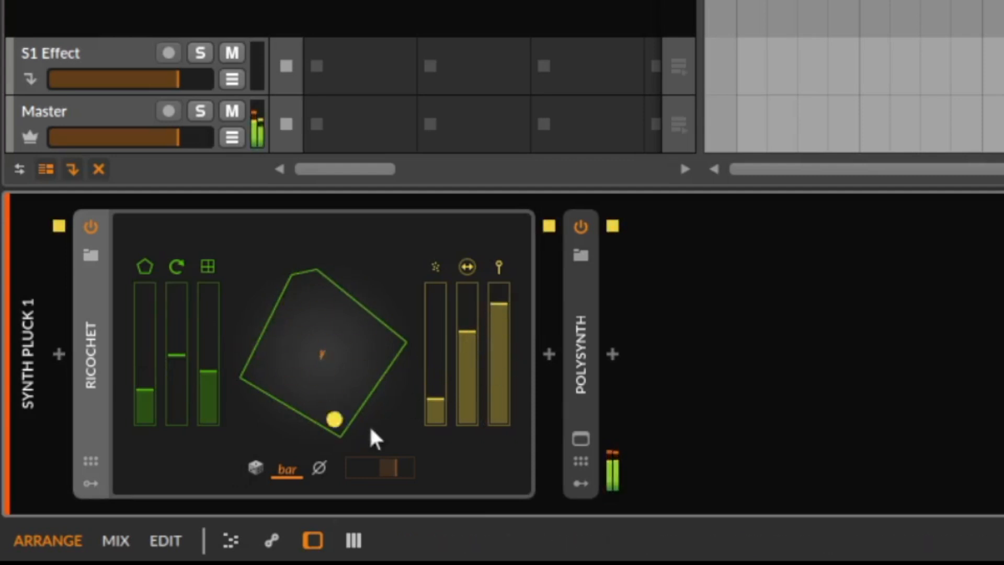
{"action": "left_click_drag", "start_coordinate": [443, 385], "coordinate": [444, 376]}
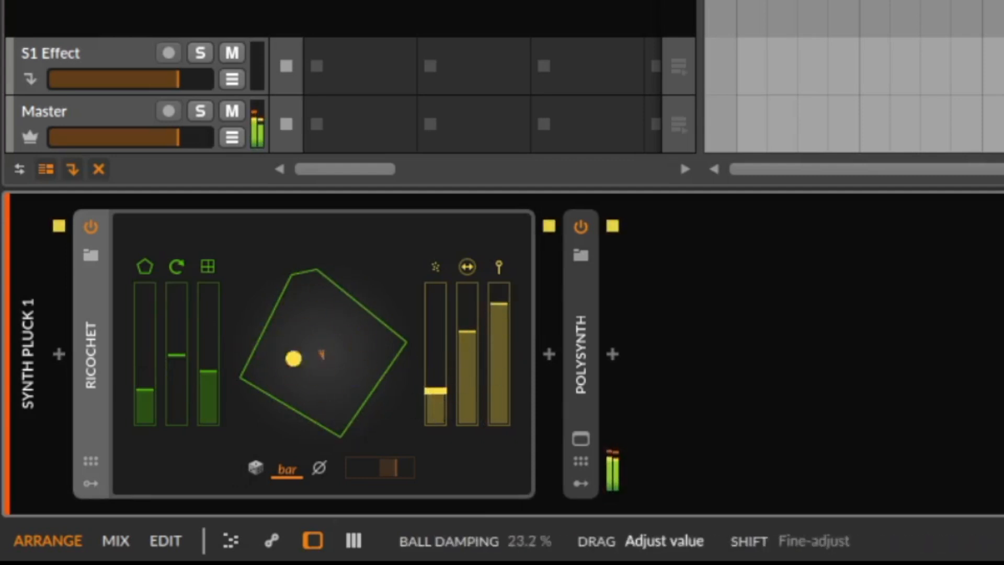
{"action": "left_click_drag", "start_coordinate": [497, 330], "coordinate": [498, 357]}
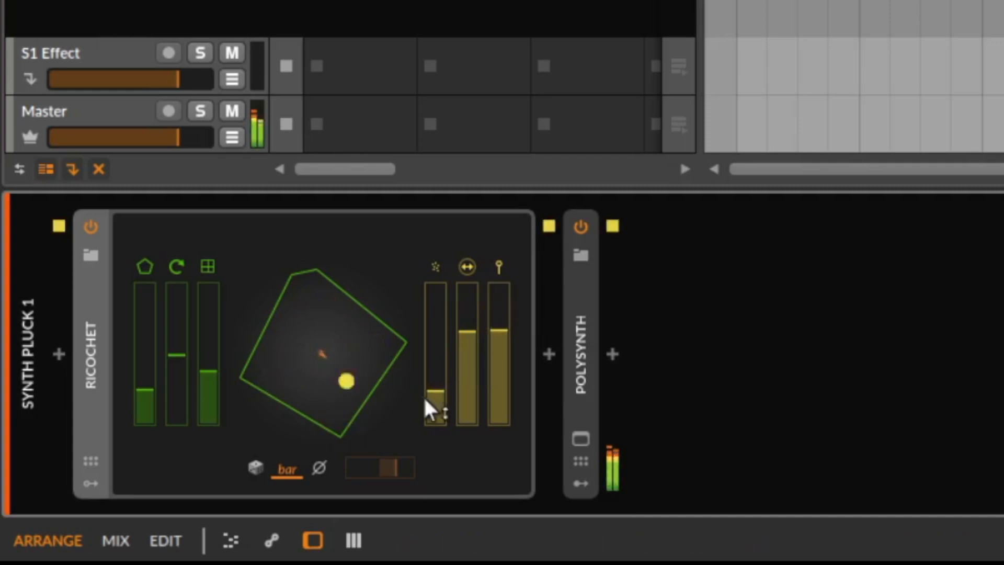
{"action": "left_click_drag", "start_coordinate": [426, 400], "coordinate": [444, 405]}
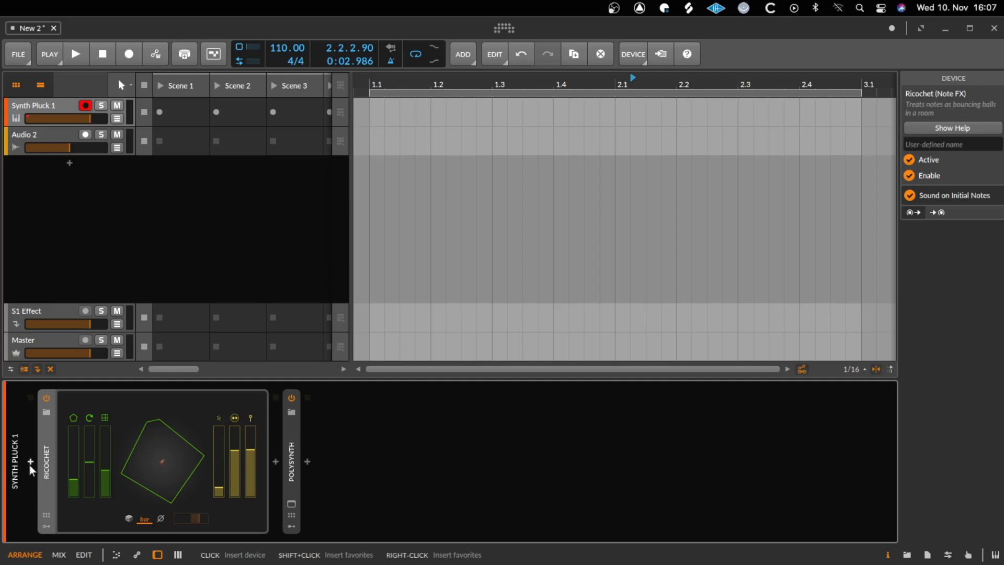
Search the note effects for "mu" and insert Multi-note in front of Ricochet
{"action": "left_click", "coordinate": [30, 462]}
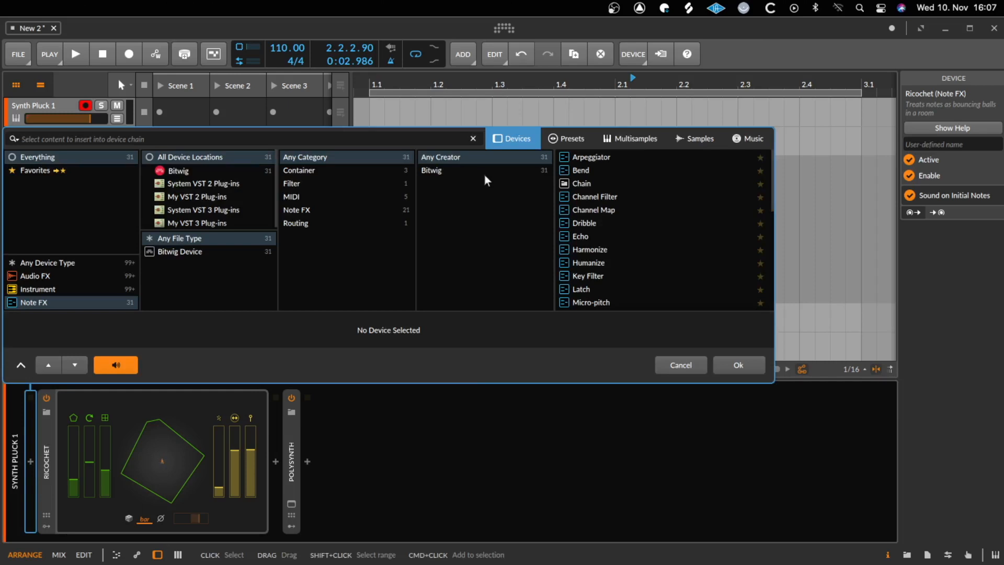
{"action": "type", "text": "mu"}
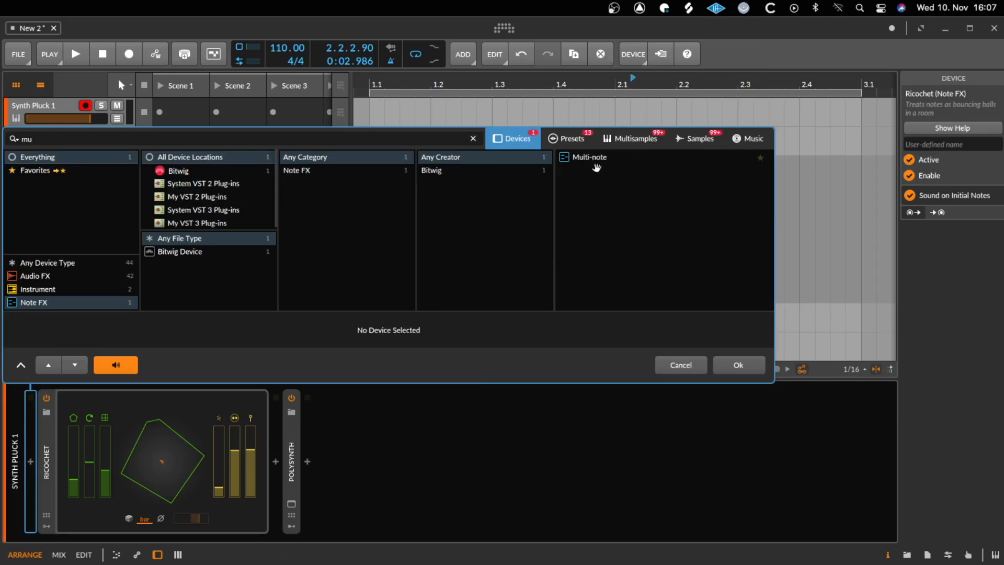
{"action": "left_click", "coordinate": [594, 157]}
{"action": "double_click", "coordinate": [594, 157]}
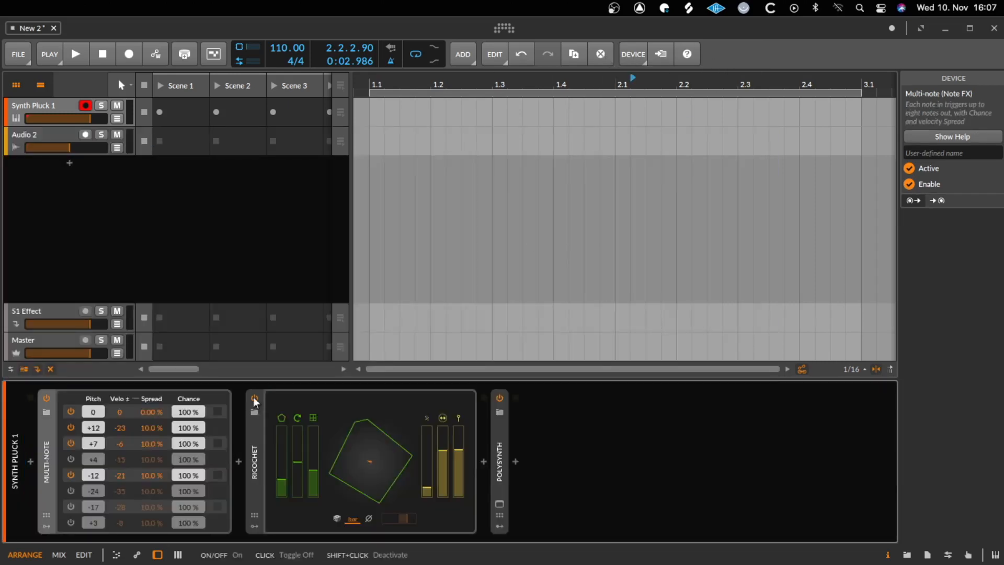
Bypass Ricochet and disable Multi-note's -12, +7 and +12 notes so only the 0 pitch note stays active
{"action": "left_click", "coordinate": [253, 396]}
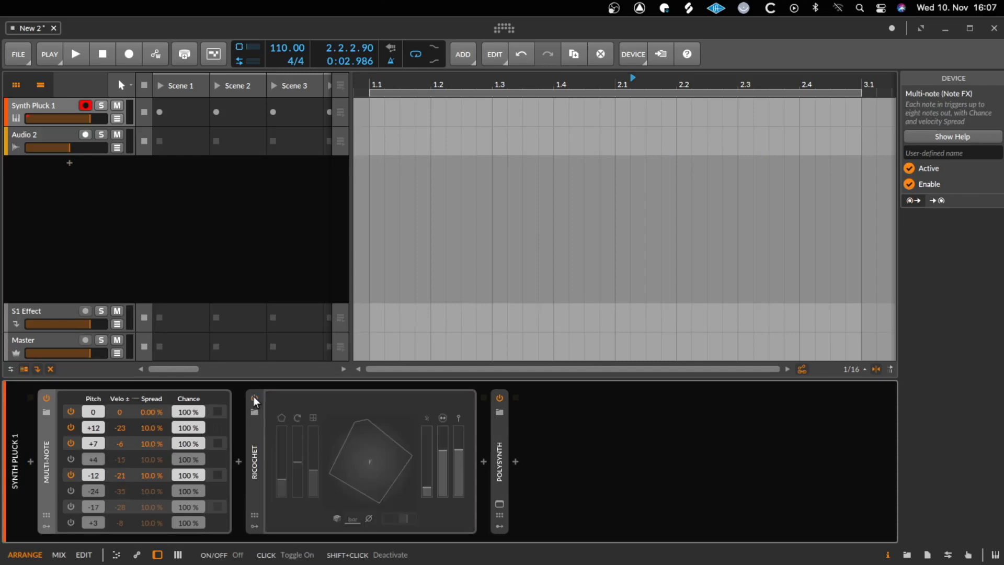
{"action": "left_click", "coordinate": [67, 474]}
{"action": "left_click", "coordinate": [70, 442]}
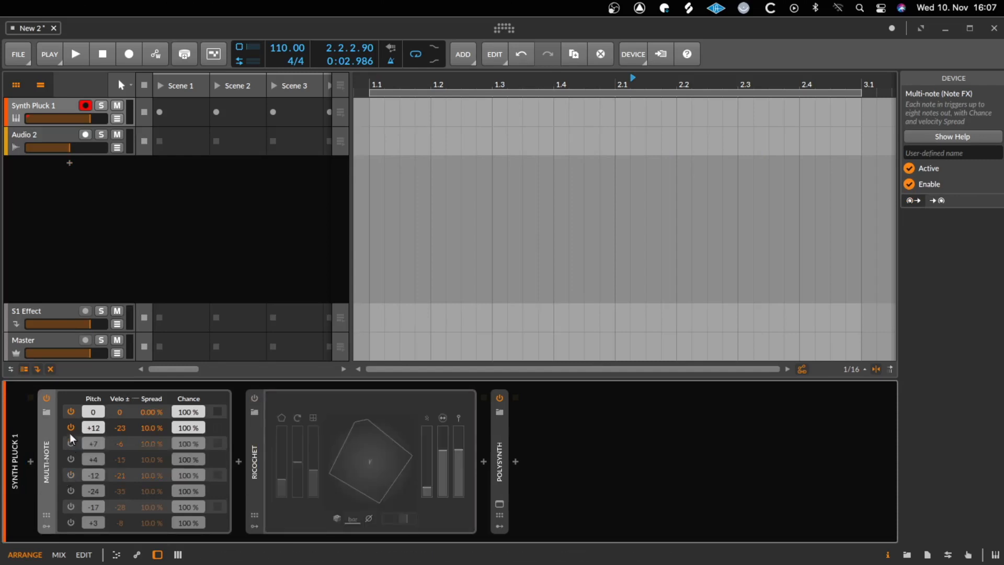
{"action": "left_click", "coordinate": [68, 427]}
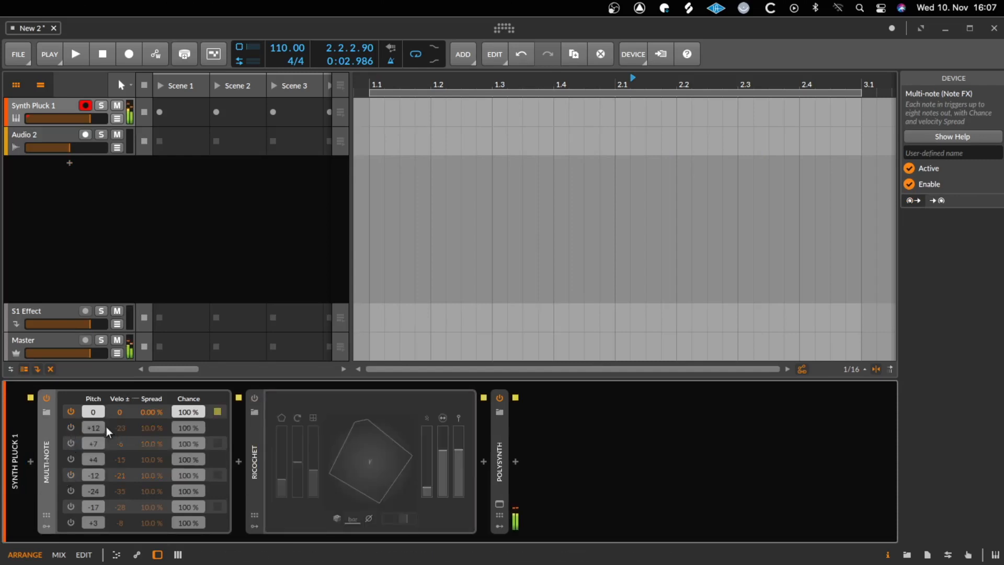
Enable Multi-note's +12 note with a 67 % chance and switch that note back off
{"action": "left_click", "coordinate": [70, 427]}
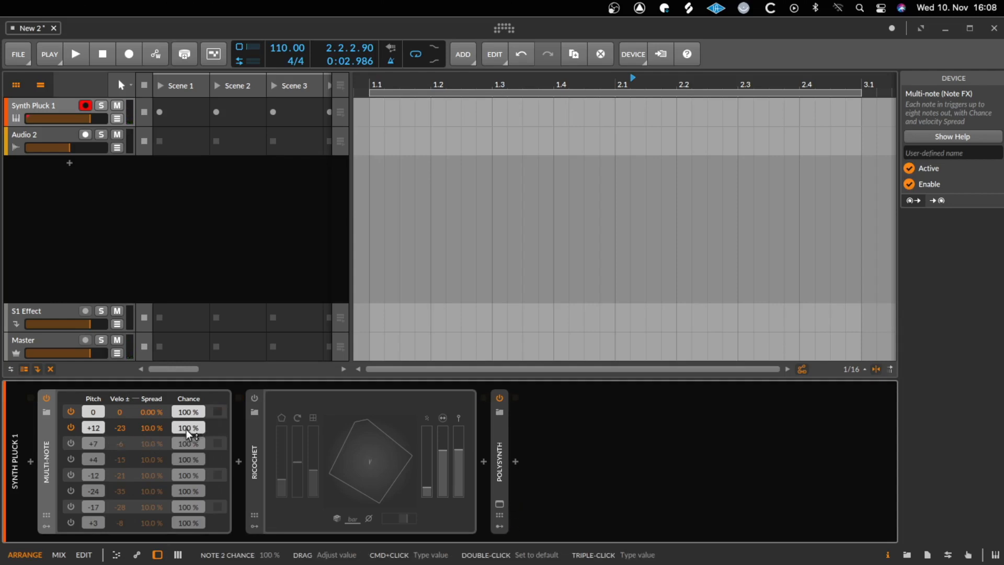
{"action": "left_click_drag", "start_coordinate": [185, 428], "coordinate": [184, 464]}
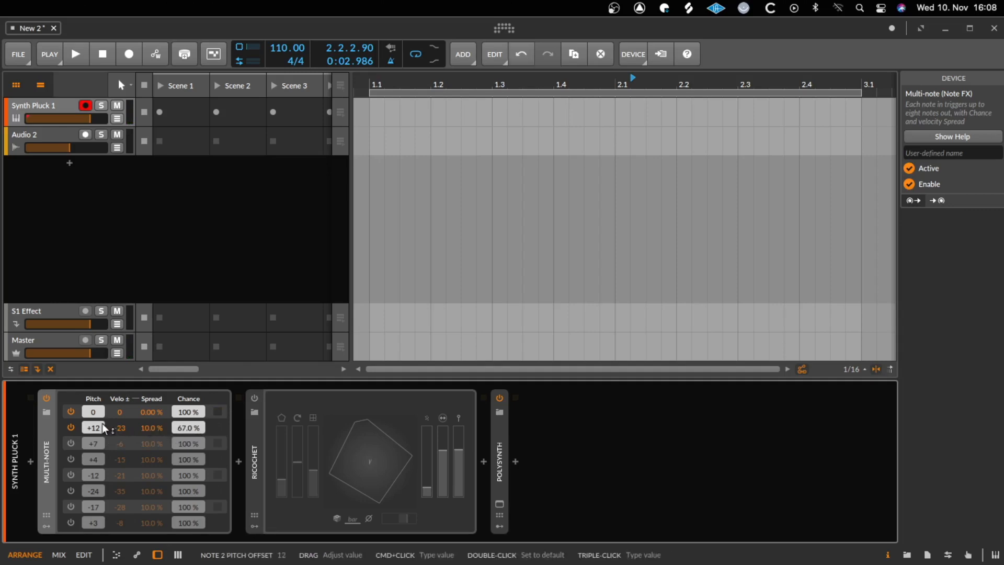
{"action": "left_click", "coordinate": [72, 428]}
Enable Multi-note's +7 note, try it with a 50 % chance, and return the chance to 100 %
{"action": "left_click", "coordinate": [72, 444]}
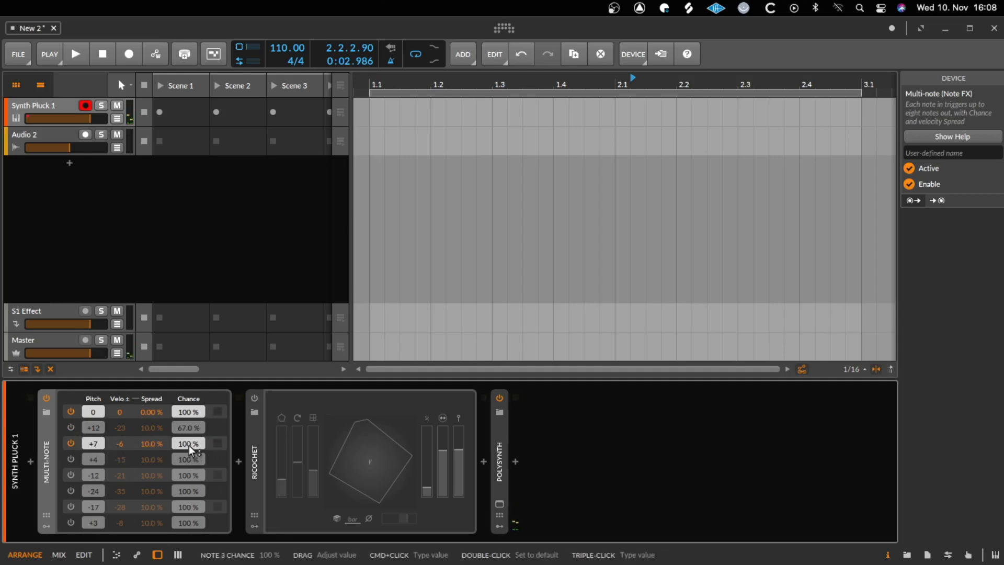
{"action": "left_click_drag", "start_coordinate": [189, 444], "coordinate": [189, 450]}
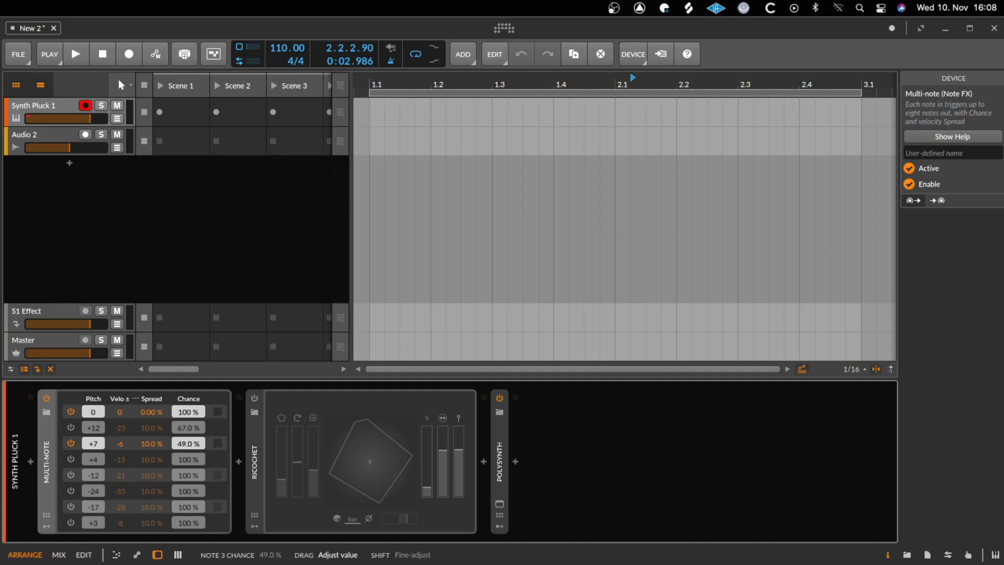
{"action": "left_click_drag", "start_coordinate": [200, 445], "coordinate": [200, 446]}
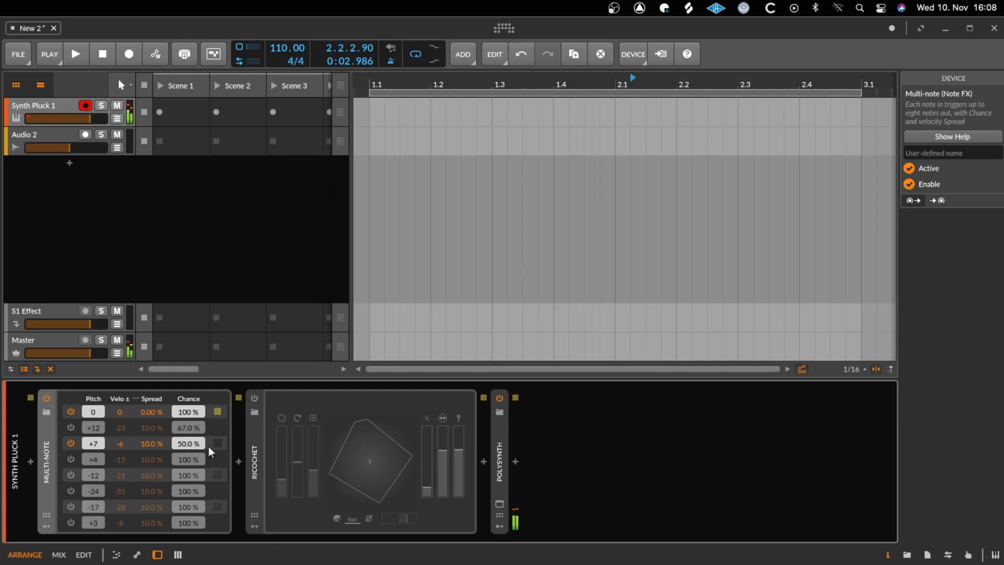
{"action": "left_click_drag", "start_coordinate": [187, 444], "coordinate": [186, 402]}
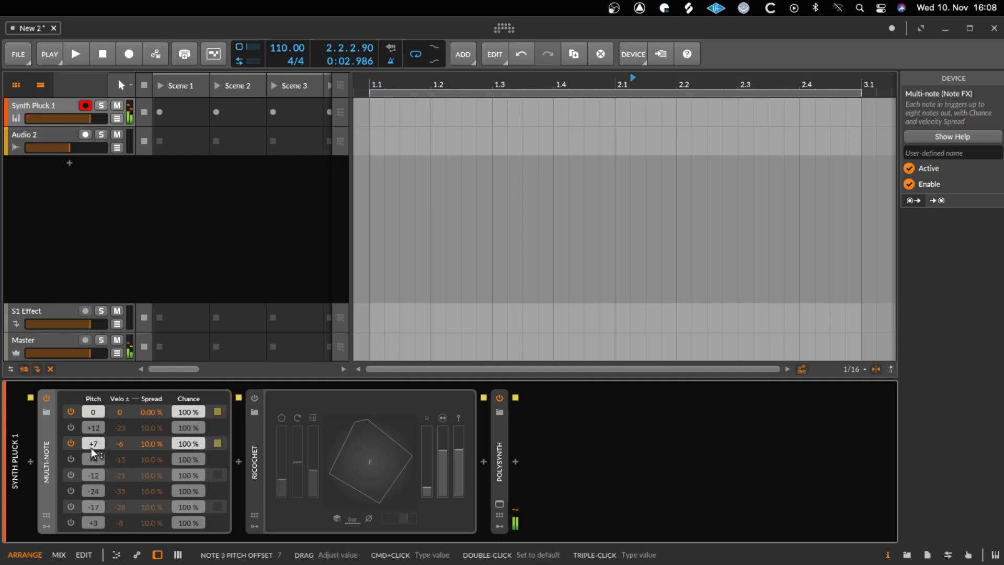
Switch Ricochet back on and lower its ball speed to a little over a third of the slider range
{"action": "left_click", "coordinate": [253, 399]}
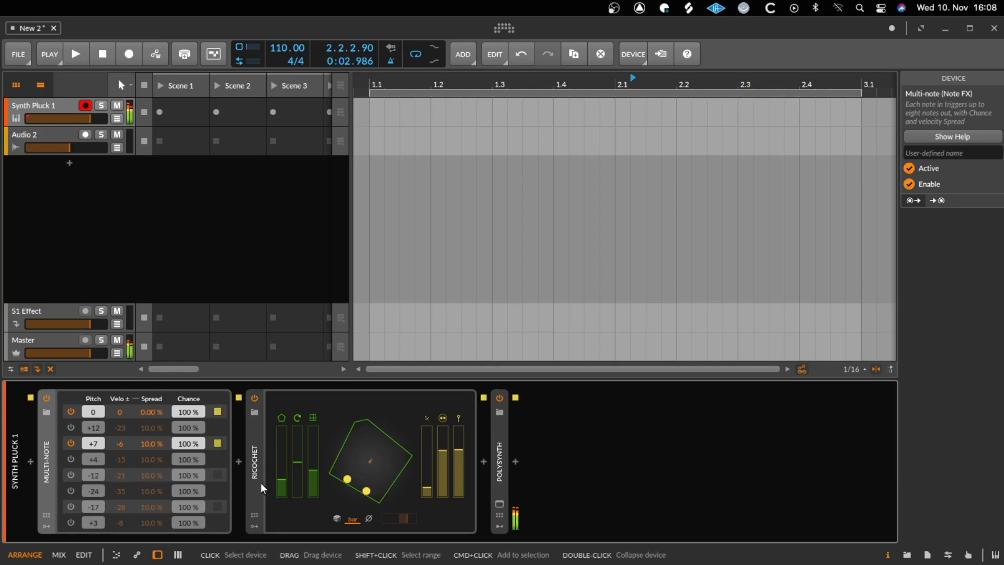
{"action": "mouse_move", "coordinate": [460, 460]}
{"action": "left_mouse_down"}
{"action": "mouse_move", "coordinate": [460, 489]}
{"action": "mouse_move", "coordinate": [460, 470]}
{"action": "left_mouse_up"}
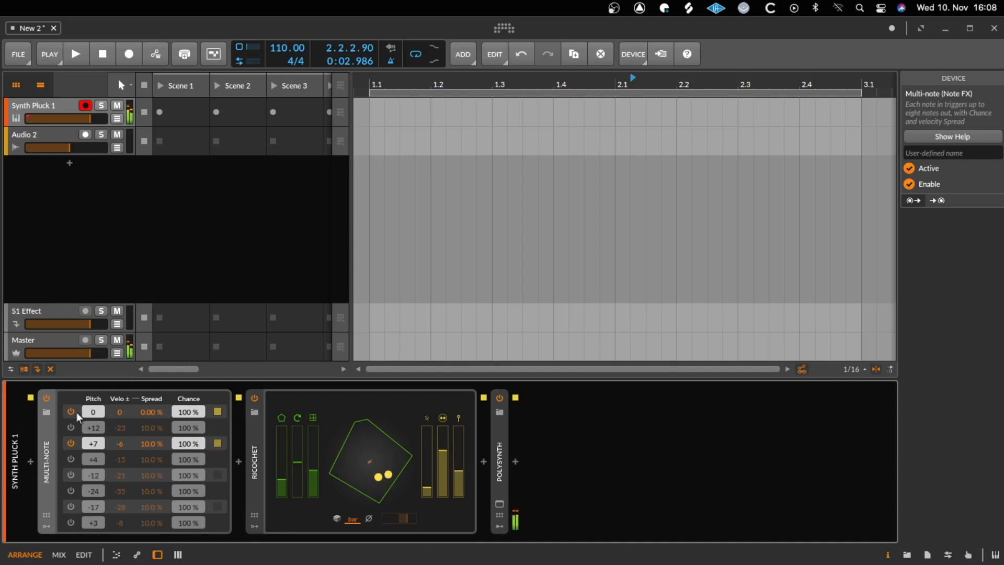
Enable Multi-note's +12 note and reset the velocity offsets of the +12 and +7 notes to 0
{"action": "left_click", "coordinate": [70, 425]}
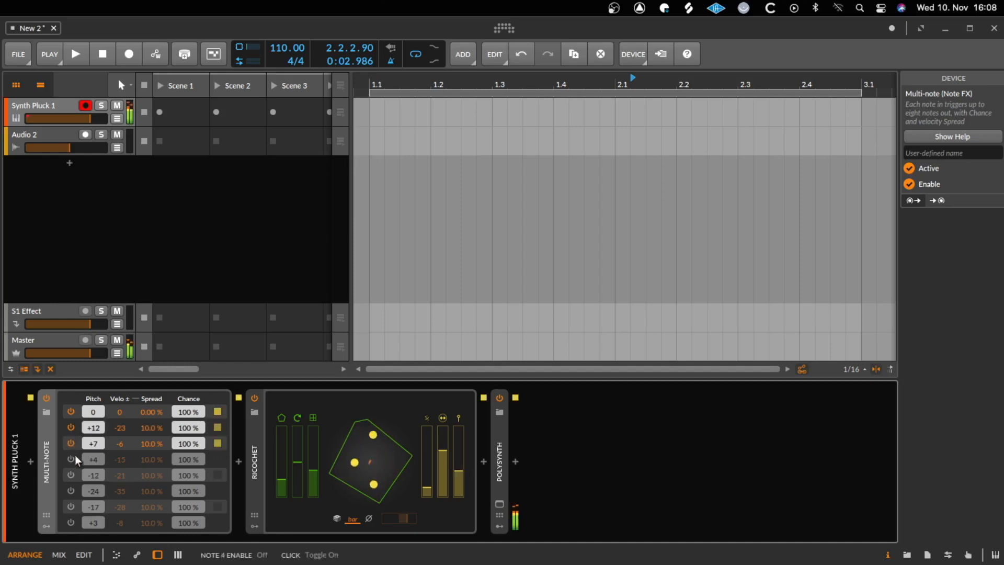
{"action": "double_click", "coordinate": [119, 427]}
{"action": "double_click", "coordinate": [120, 443]}
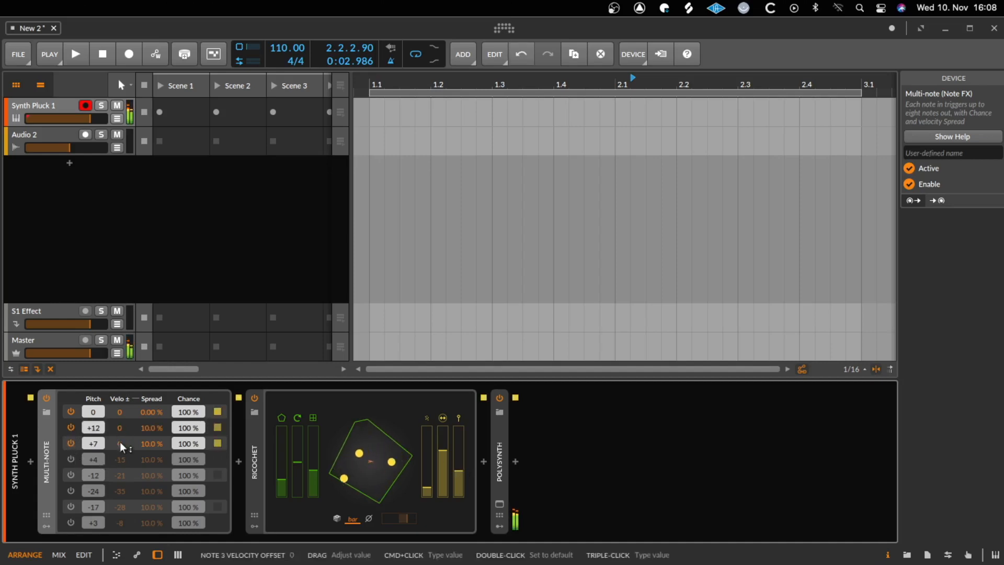
Enable Multi-note's fourth note with pitch +3 and velocity offset 0, and switch on the -12 note
{"action": "left_click", "coordinate": [71, 458]}
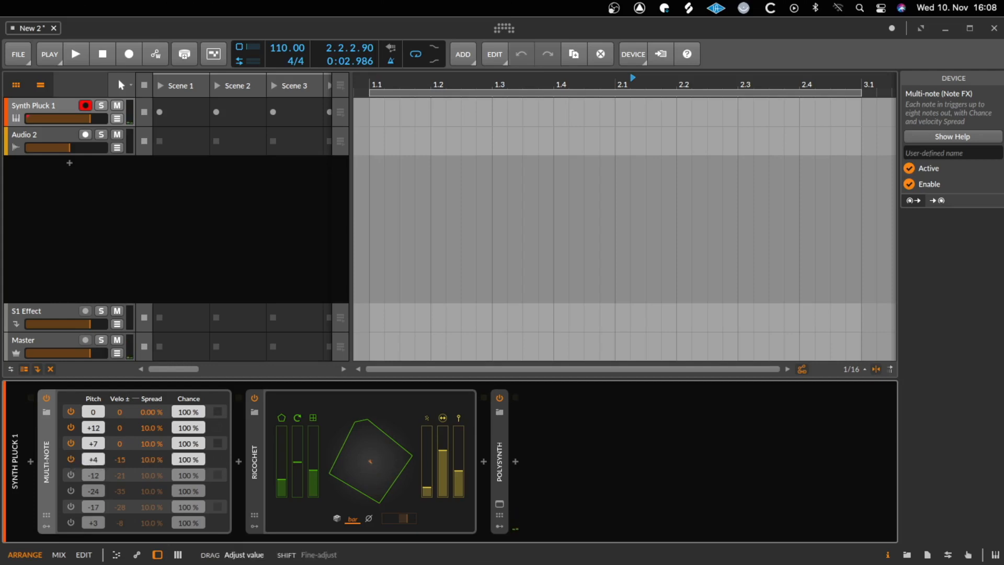
{"action": "left_click_drag", "start_coordinate": [95, 459], "coordinate": [95, 463]}
{"action": "double_click", "coordinate": [121, 459]}
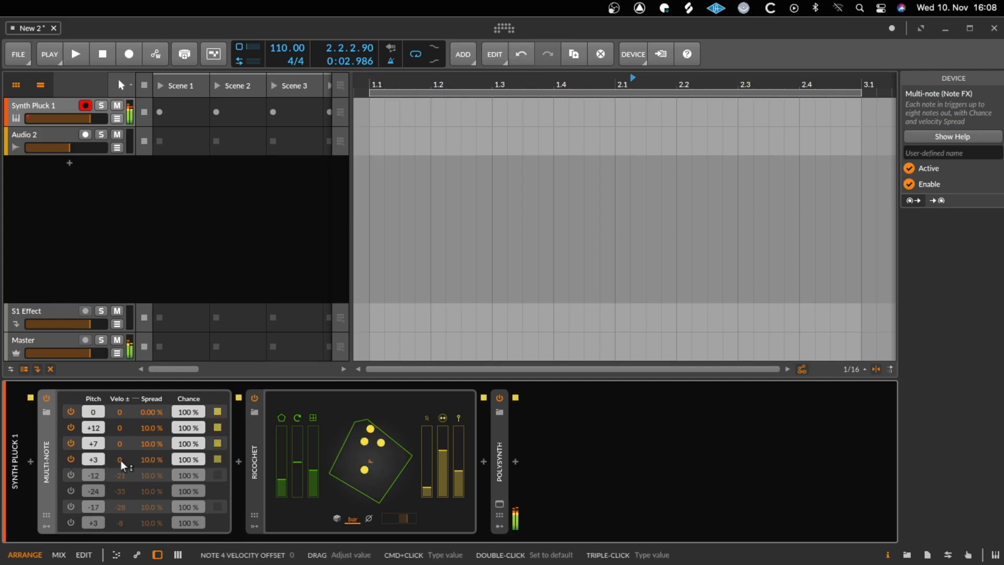
{"action": "left_click", "coordinate": [70, 475]}
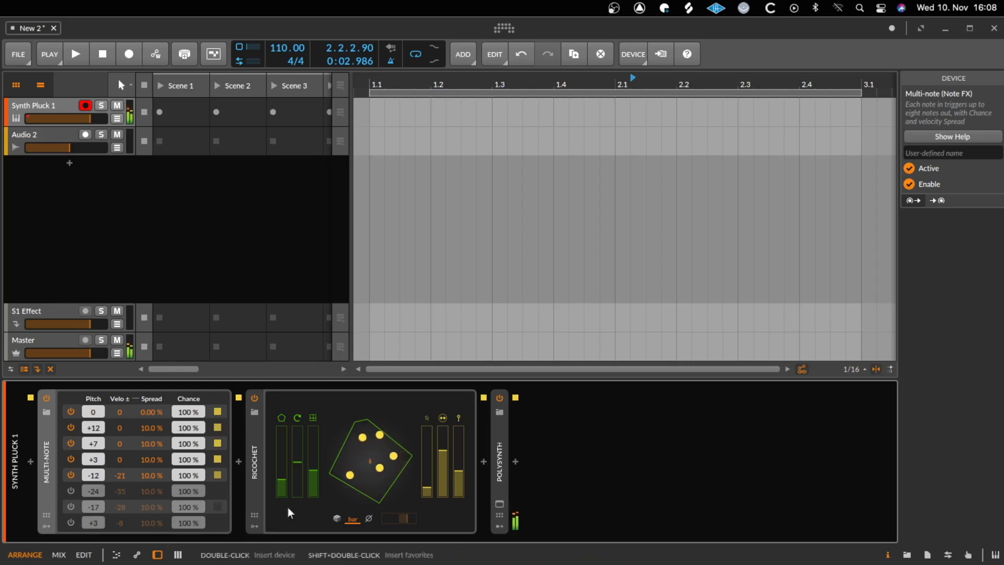
Insert a Quantize note effect between Ricochet and Polysynth and set its interval to 16th note
{"action": "left_click", "coordinate": [483, 462]}
{"action": "type", "text": "qu"}
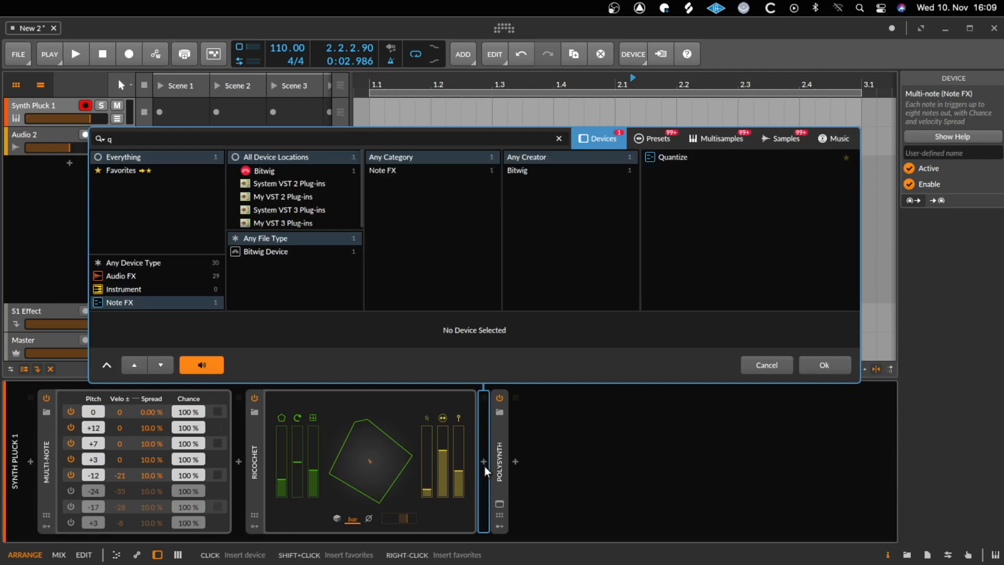
{"action": "double_click", "coordinate": [684, 152]}
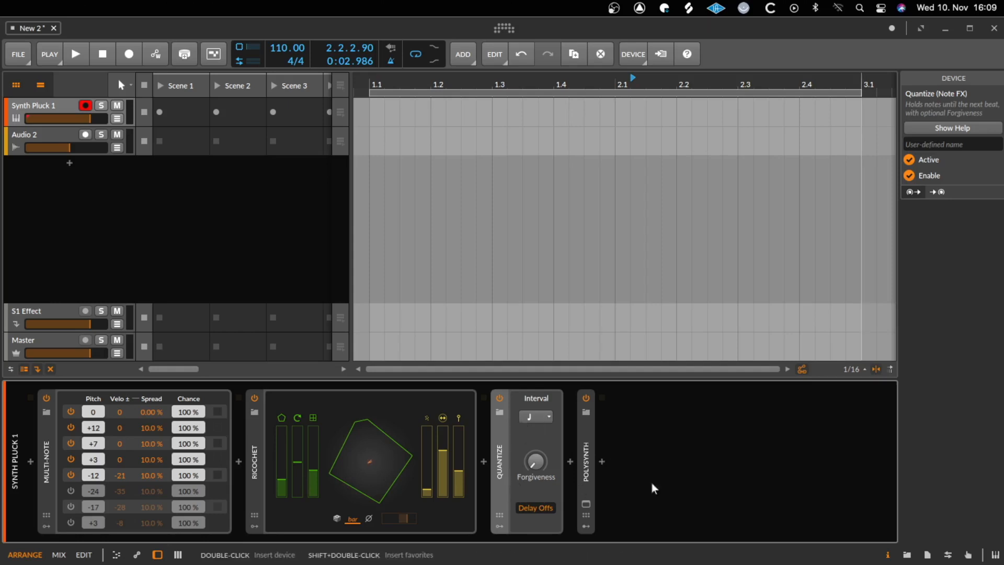
{"action": "left_click", "coordinate": [534, 416]}
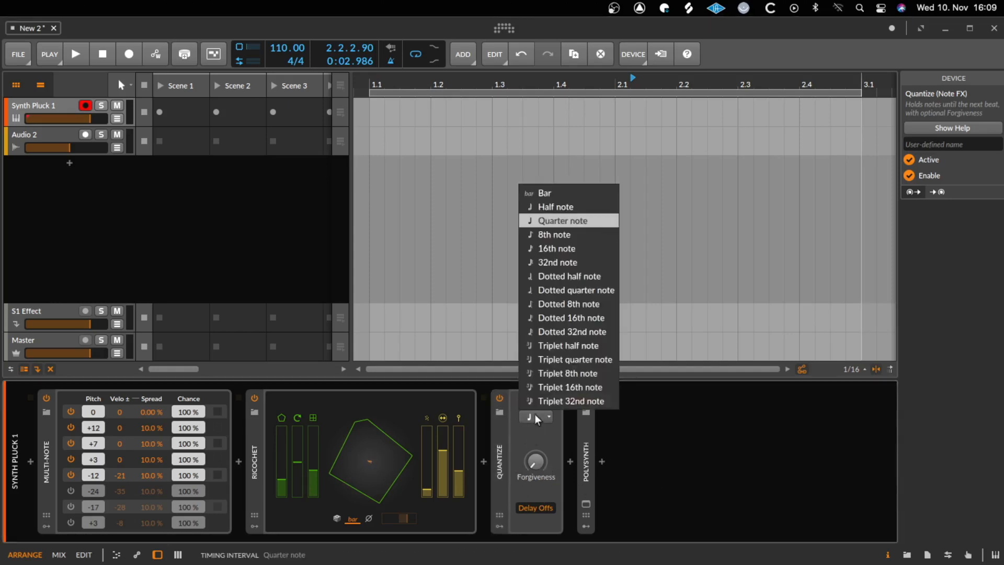
{"action": "left_click", "coordinate": [569, 246]}
Start playback, try Quantize's Forgiveness at 100 %, and return it to 0 %
{"action": "key", "text": "space"}
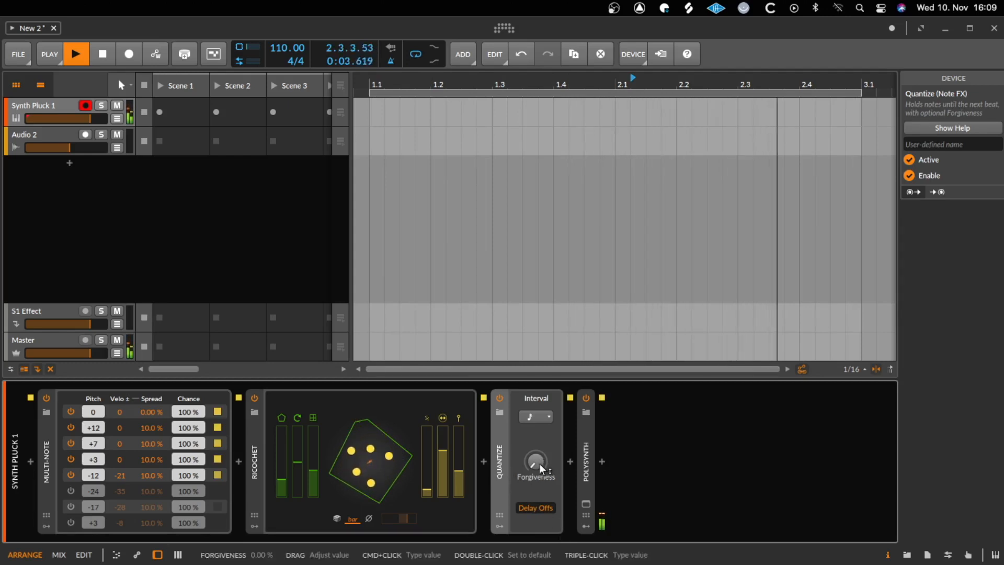
{"action": "mouse_move", "coordinate": [533, 465]}
{"action": "left_mouse_down"}
{"action": "mouse_move", "coordinate": [535, 418]}
{"action": "mouse_move", "coordinate": [535, 460]}
{"action": "left_mouse_up"}
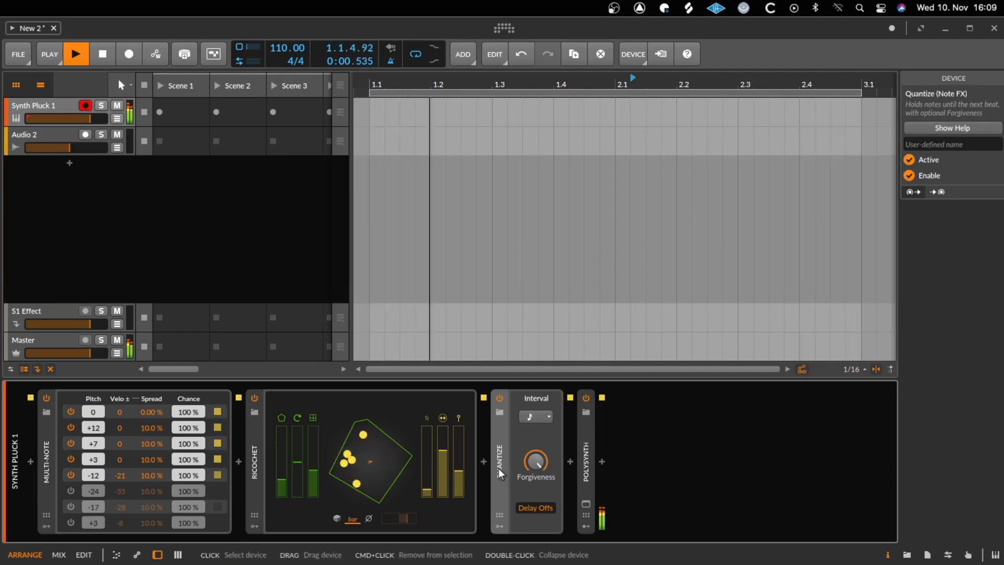
{"action": "left_click_drag", "start_coordinate": [536, 461], "coordinate": [536, 419]}
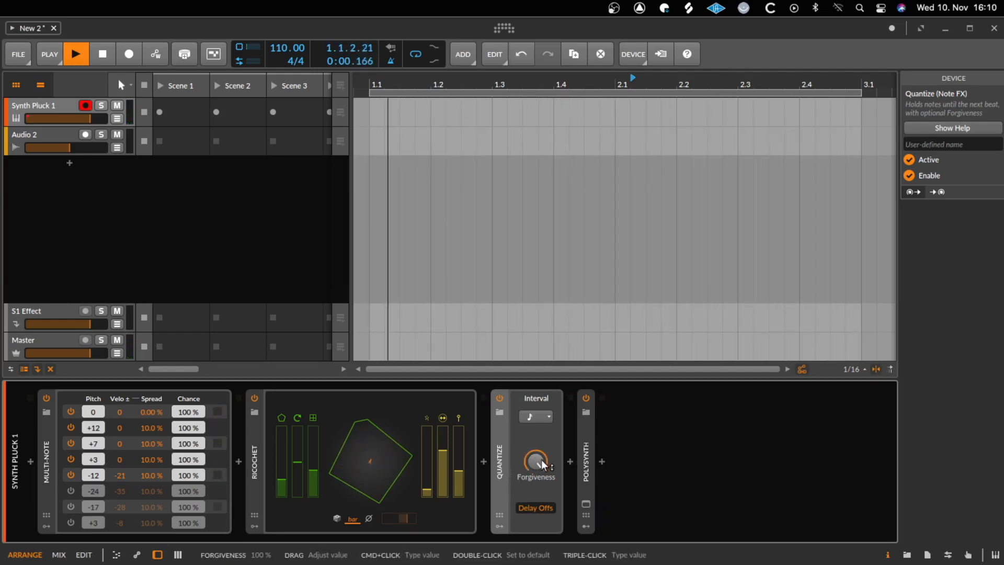
{"action": "left_click_drag", "start_coordinate": [538, 463], "coordinate": [538, 497]}
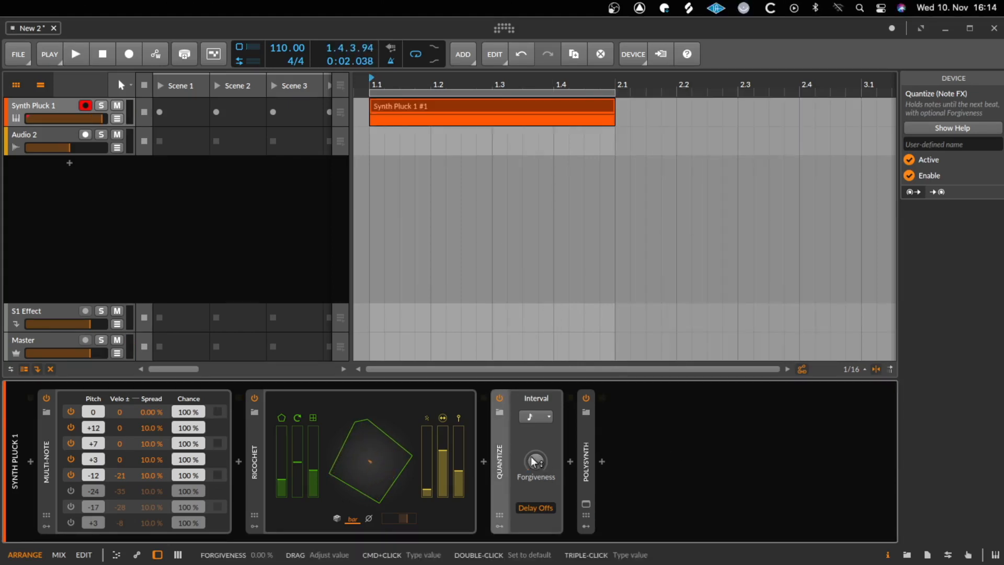
Insert a Humanize note effect between Quantize and Polysynth and reduce its Timing and Velocity ranges to zero
{"action": "left_click", "coordinate": [571, 461]}
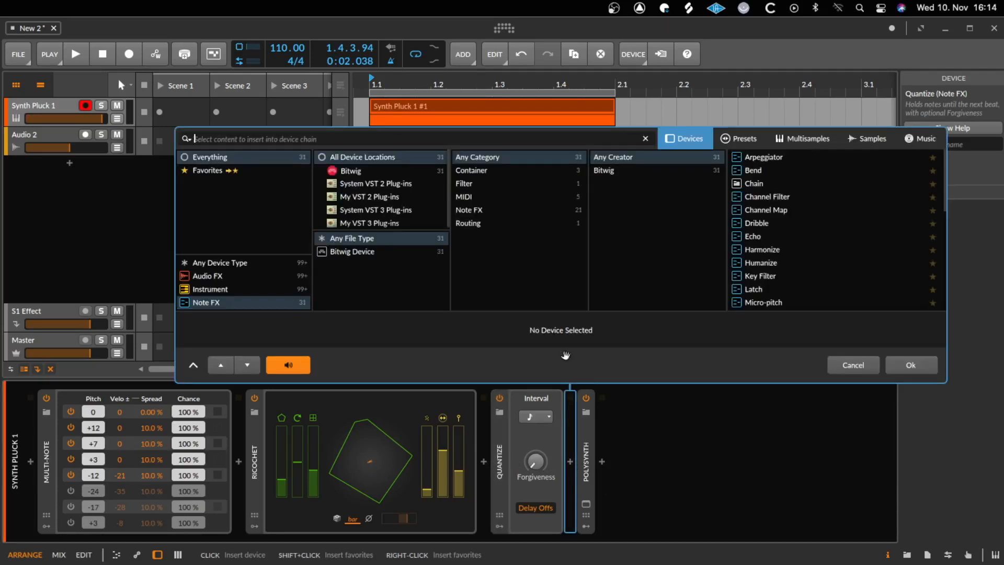
{"action": "type", "text": "hu"}
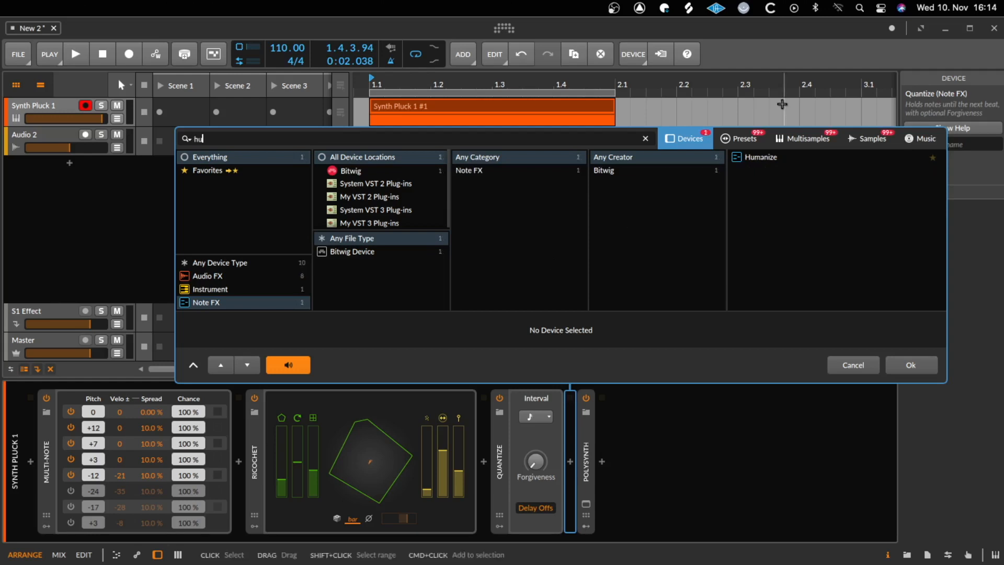
{"action": "double_click", "coordinate": [775, 159]}
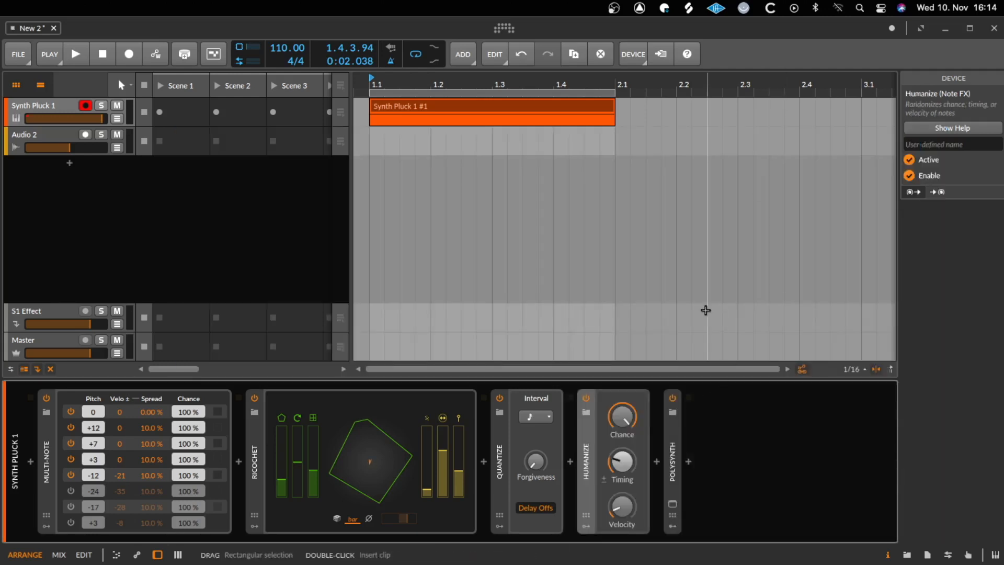
{"action": "mouse_move", "coordinate": [632, 472]}
{"action": "left_mouse_down"}
{"action": "mouse_move", "coordinate": [623, 460]}
{"action": "mouse_move", "coordinate": [622, 476]}
{"action": "mouse_move", "coordinate": [618, 460]}
{"action": "left_mouse_up"}
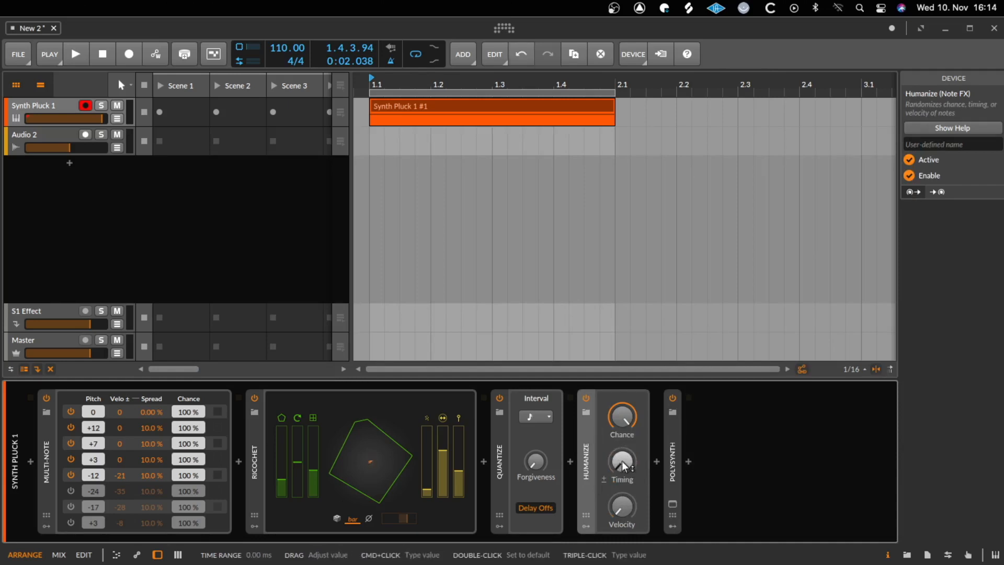
Try different Humanize Timing ranges during playback and return the range to 0 ms
{"action": "left_click_drag", "start_coordinate": [621, 473], "coordinate": [635, 458]}
{"action": "key", "text": "space"}
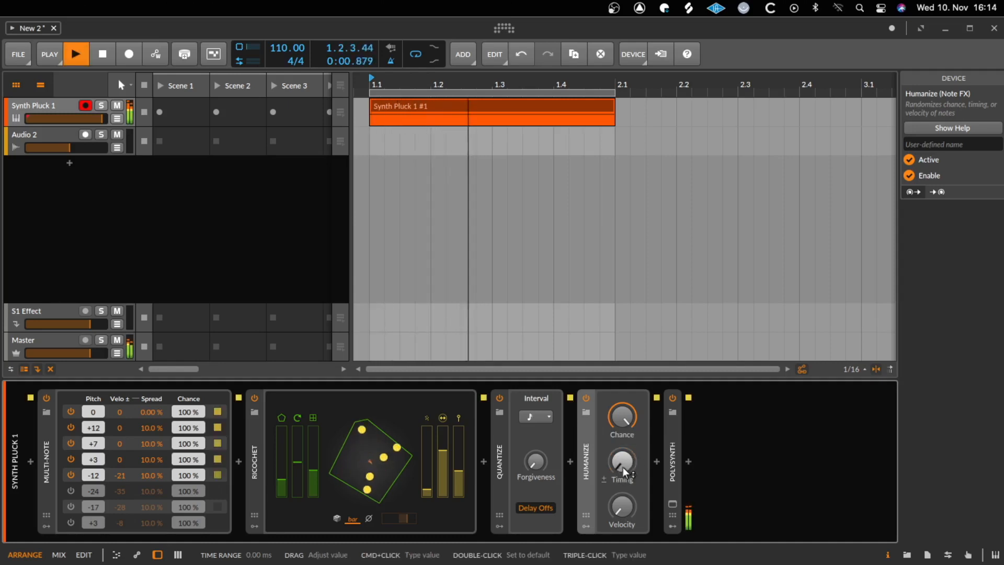
{"action": "mouse_move", "coordinate": [623, 462]}
{"action": "left_mouse_down"}
{"action": "mouse_move", "coordinate": [624, 446]}
{"action": "mouse_move", "coordinate": [623, 472]}
{"action": "left_mouse_up"}
{"action": "key", "text": "space"}
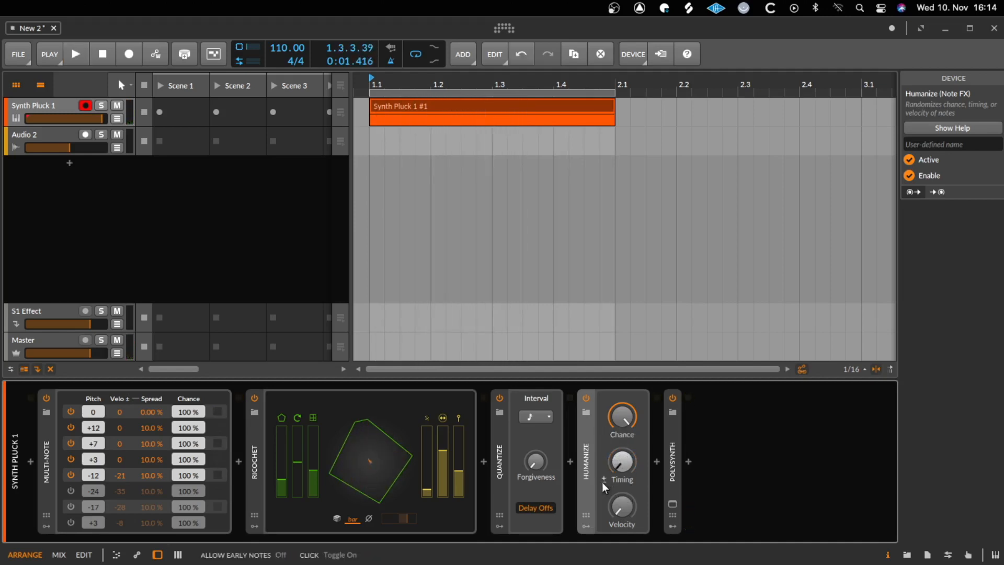
Allow early notes in Humanize and audition its Timing range again during playback, ending at 0 ms
{"action": "key", "text": "space"}
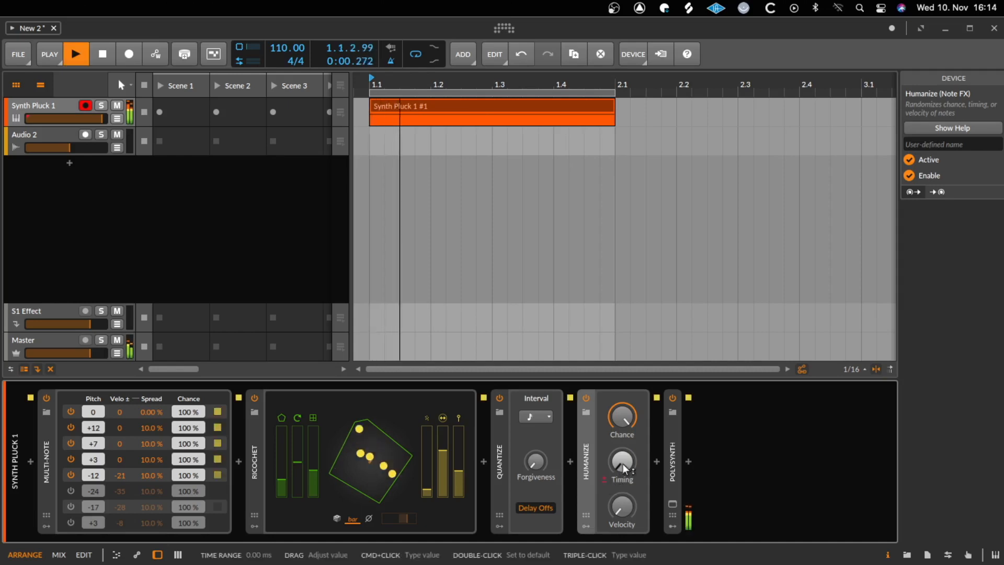
{"action": "mouse_move", "coordinate": [623, 463]}
{"action": "left_mouse_down"}
{"action": "mouse_move", "coordinate": [622, 432]}
{"action": "mouse_move", "coordinate": [622, 463]}
{"action": "left_mouse_up"}
{"action": "key", "text": "space"}
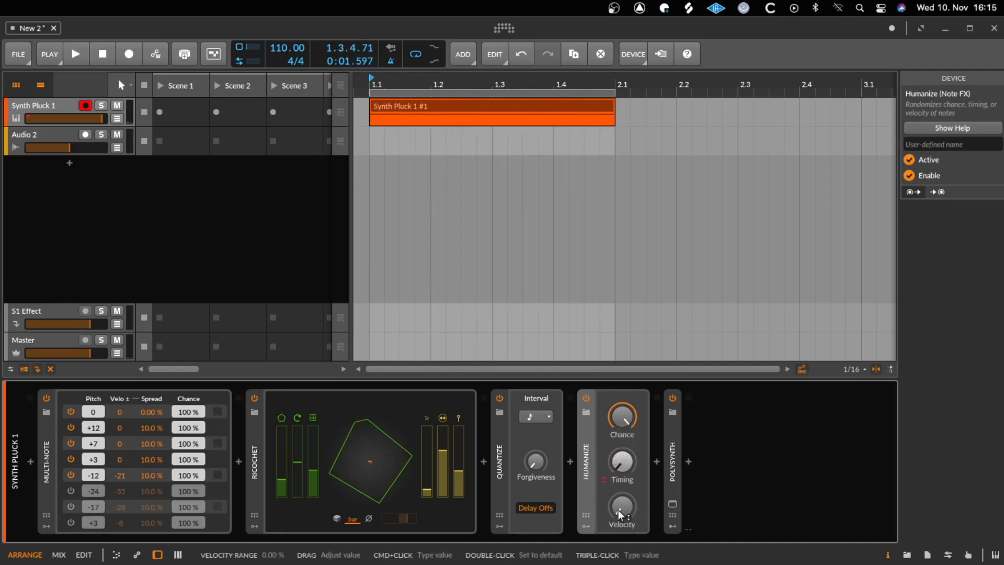
Audition Humanize's Velocity range during playback and return it to 0 %
{"action": "key", "text": "space"}
{"action": "left_click_drag", "start_coordinate": [618, 510], "coordinate": [621, 538]}
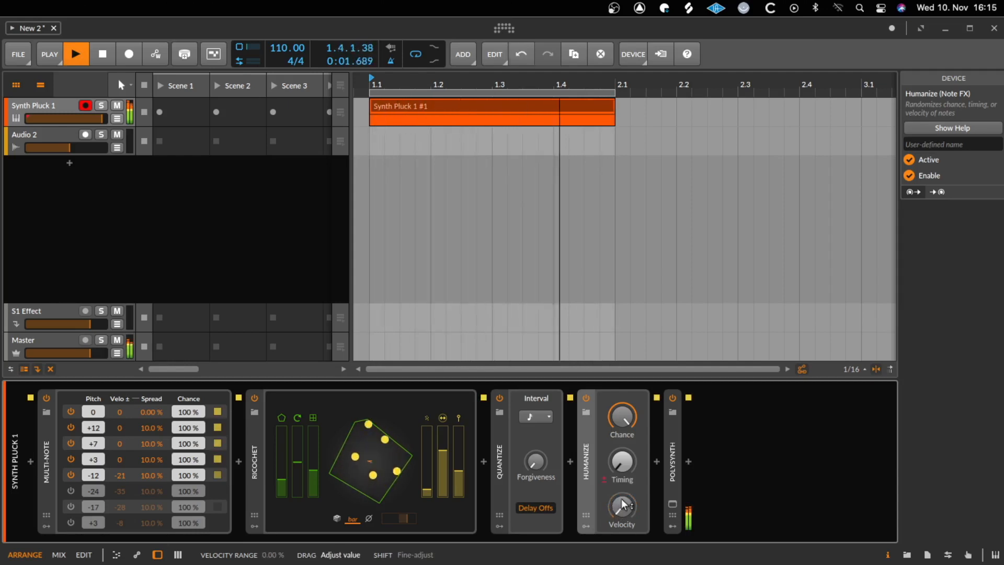
{"action": "key", "text": "space"}
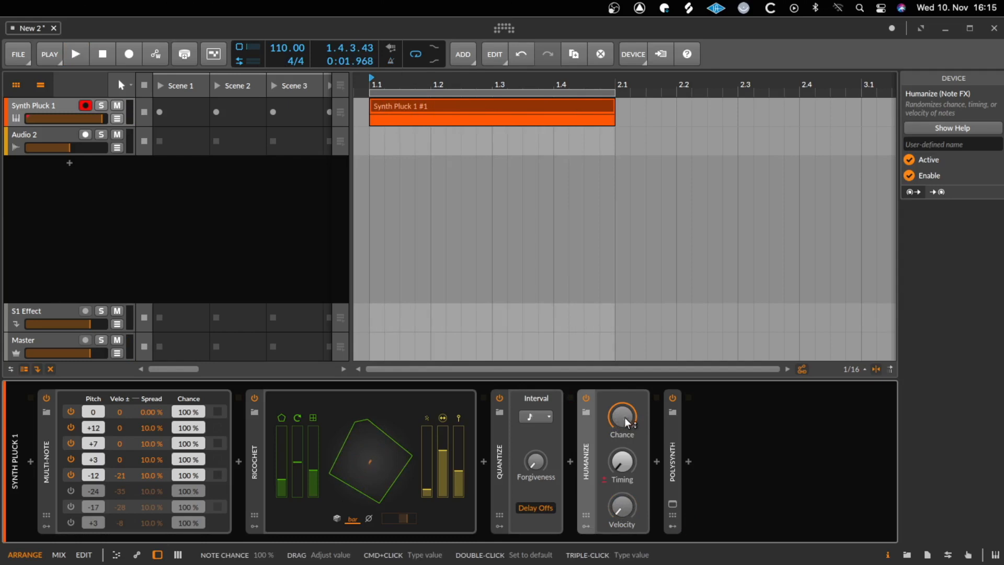
Audition Humanize's note Chance at 10 % with the device bypassed and enabled, and raise the Chance again
{"action": "left_click_drag", "start_coordinate": [623, 417], "coordinate": [624, 445]}
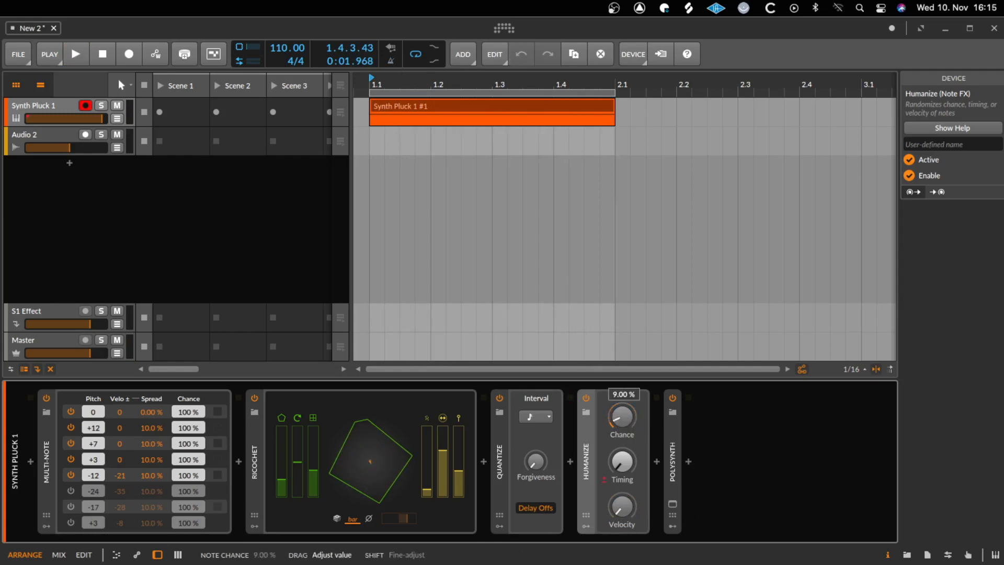
{"action": "key", "text": "space"}
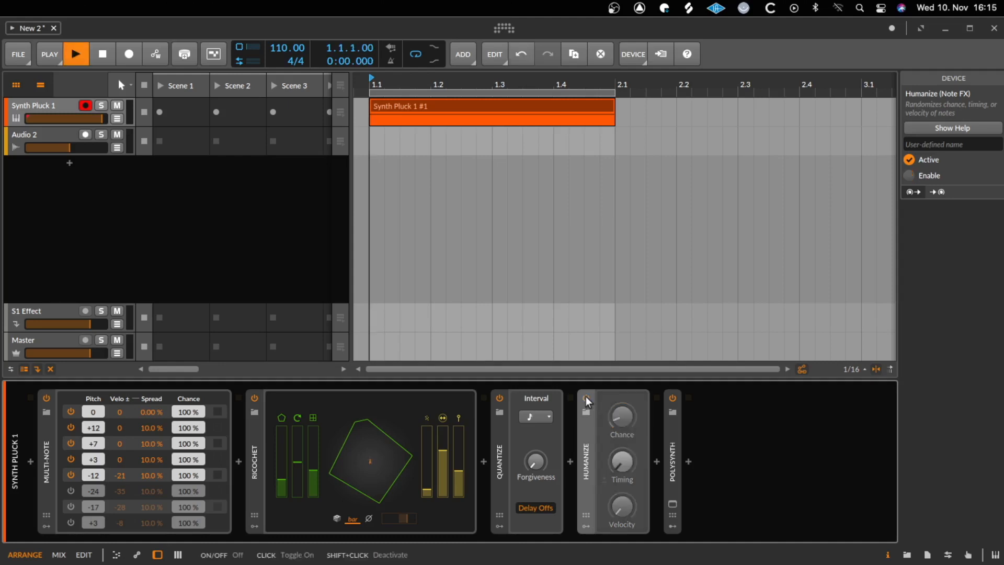
{"action": "key", "text": "space"}
{"action": "left_click", "coordinate": [586, 397]}
{"action": "left_click", "coordinate": [587, 399]}
{"action": "key", "text": "space"}
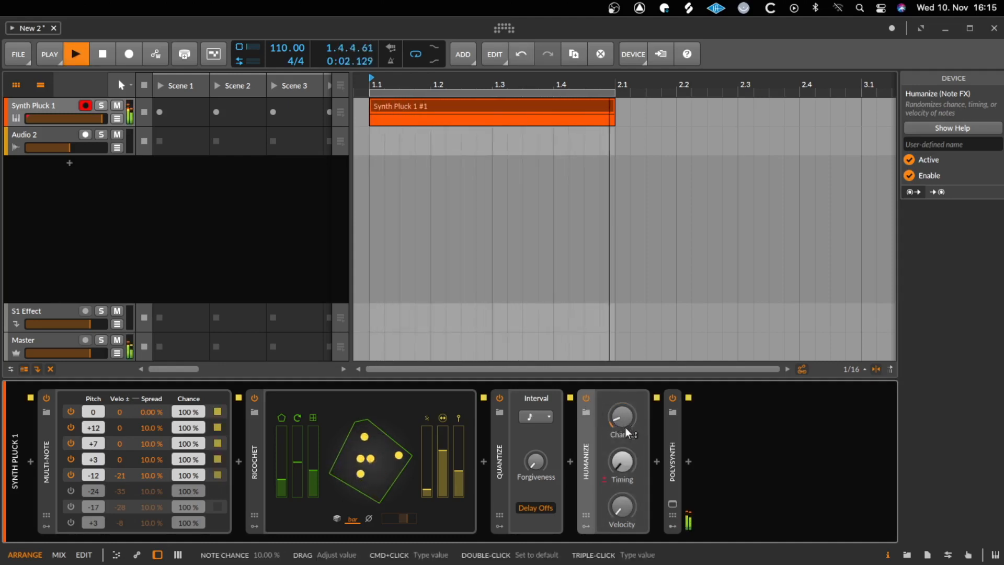
{"action": "left_click_drag", "start_coordinate": [623, 422], "coordinate": [624, 351]}
{"action": "key", "text": "space"}
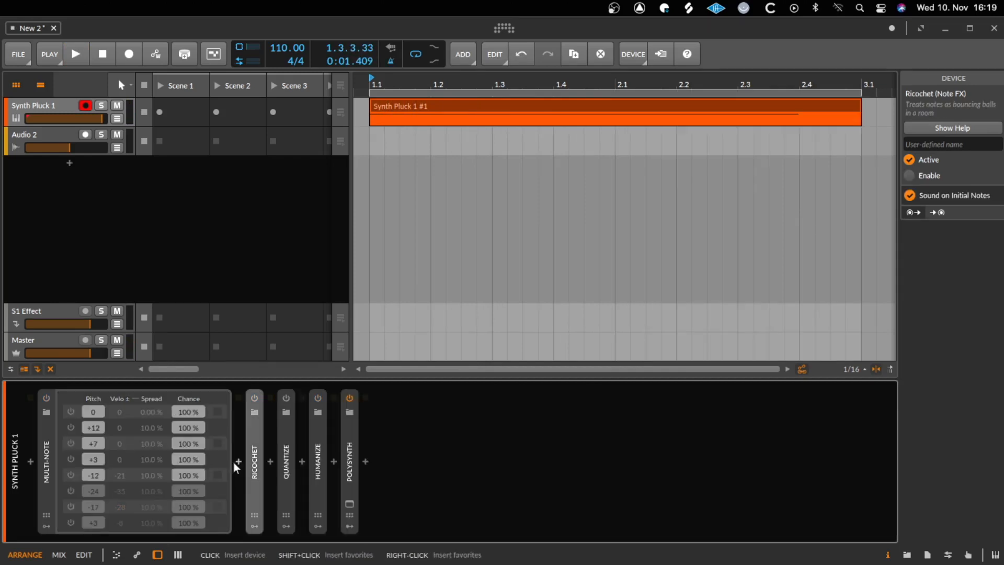
Insert a Dribble note effect between Multi-note and Ricochet
{"action": "left_click", "coordinate": [235, 462]}
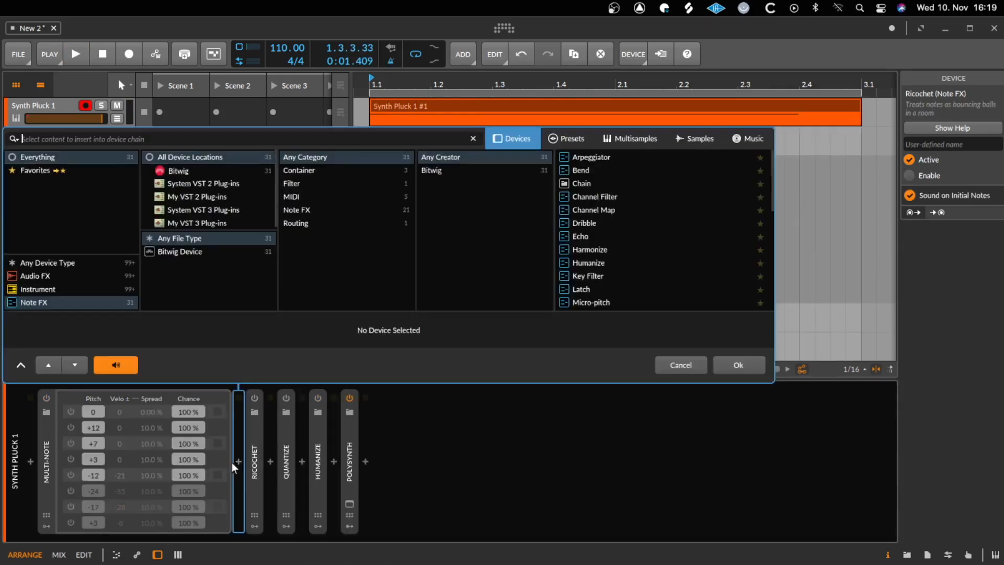
{"action": "type", "text": "dri"}
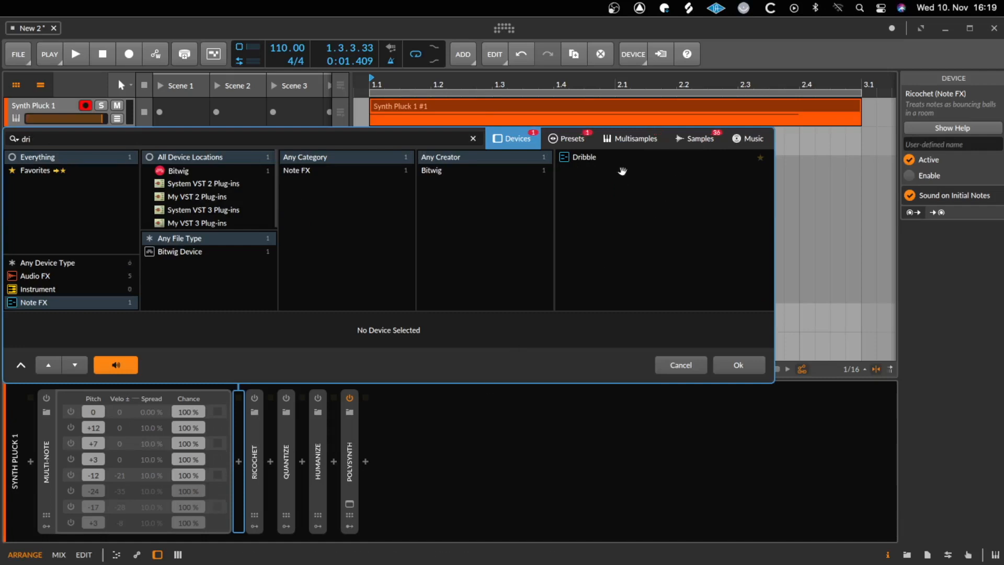
{"action": "double_click", "coordinate": [588, 153]}
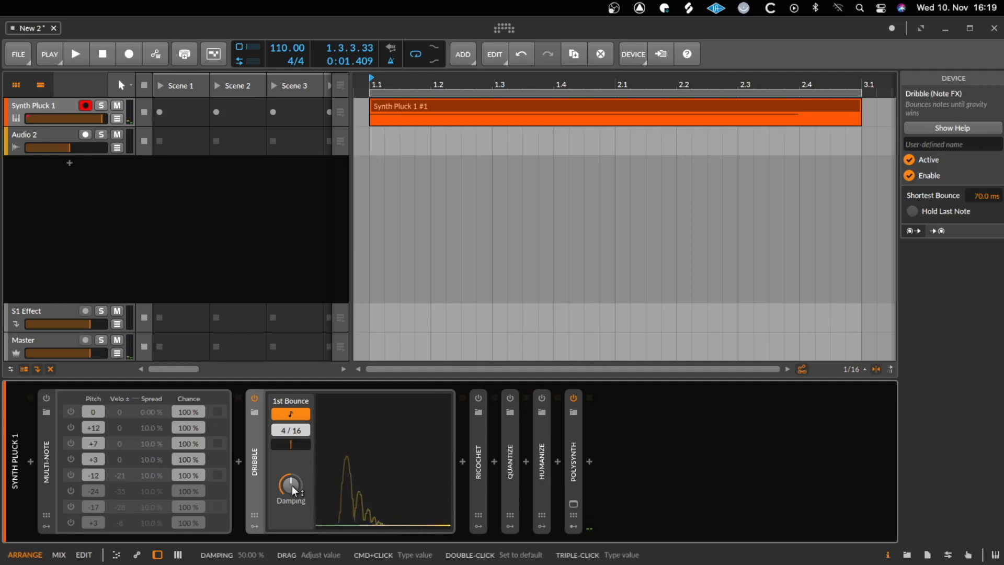
Try Dribble's Damping at 0 % and 90.5 %, and bring it to about 44.5 %
{"action": "left_click_drag", "start_coordinate": [292, 485], "coordinate": [296, 477]}
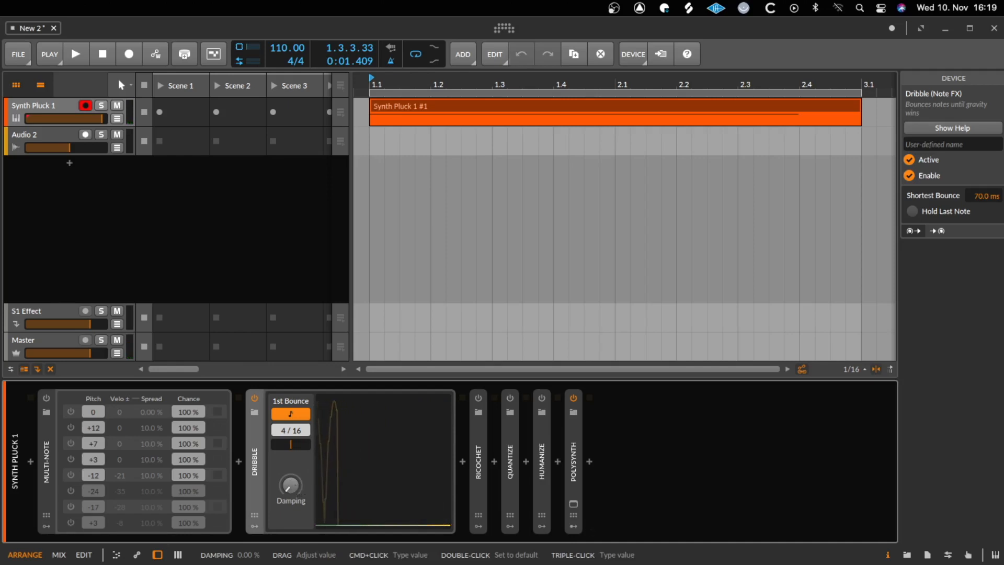
{"action": "left_click_drag", "start_coordinate": [295, 484], "coordinate": [295, 445]}
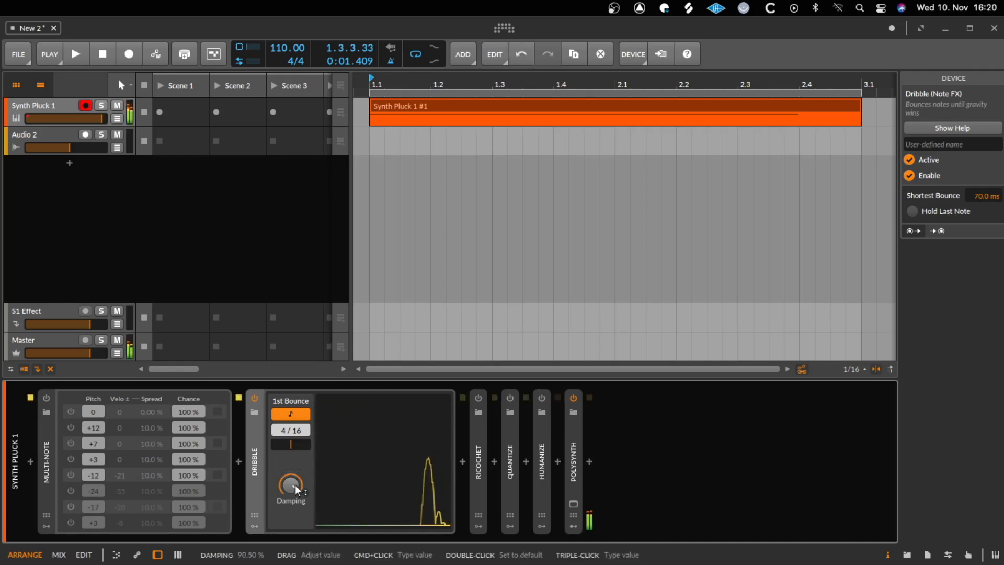
{"action": "left_click_drag", "start_coordinate": [295, 485], "coordinate": [295, 500]}
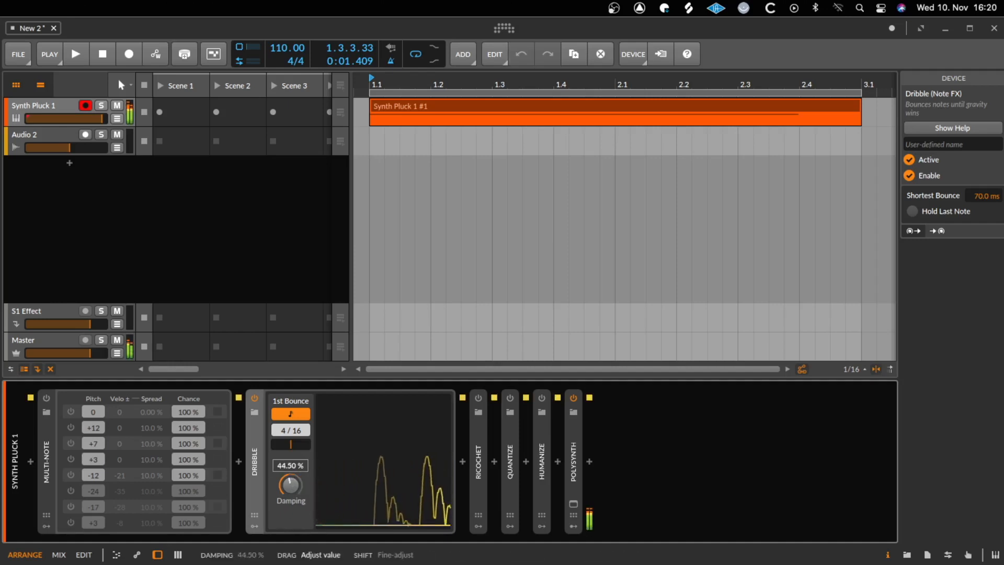
Switch Dribble's 1st Bounce to milliseconds, try 291 ms, and raise it to 806 ms
{"action": "left_click", "coordinate": [291, 413]}
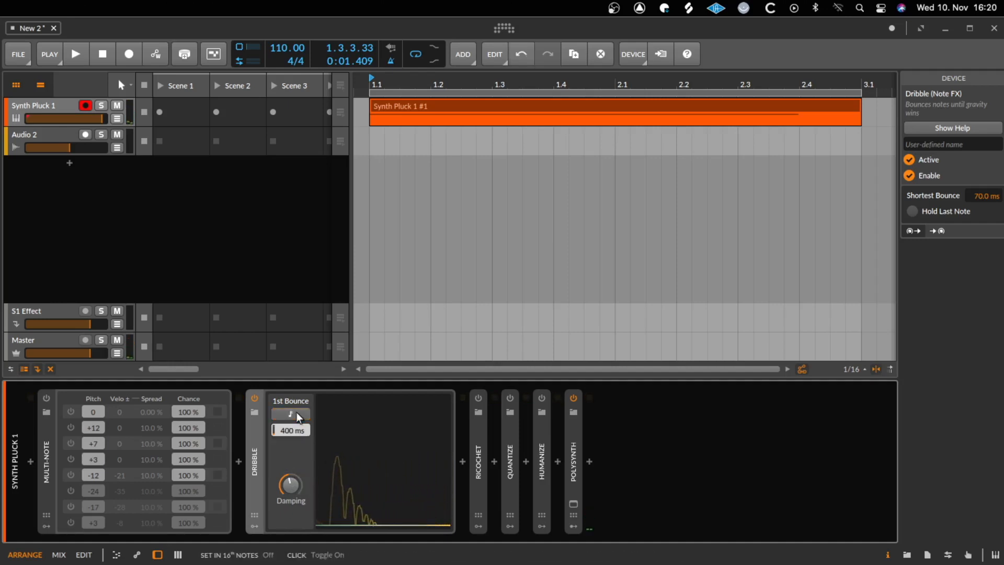
{"action": "left_click_drag", "start_coordinate": [293, 434], "coordinate": [293, 442]}
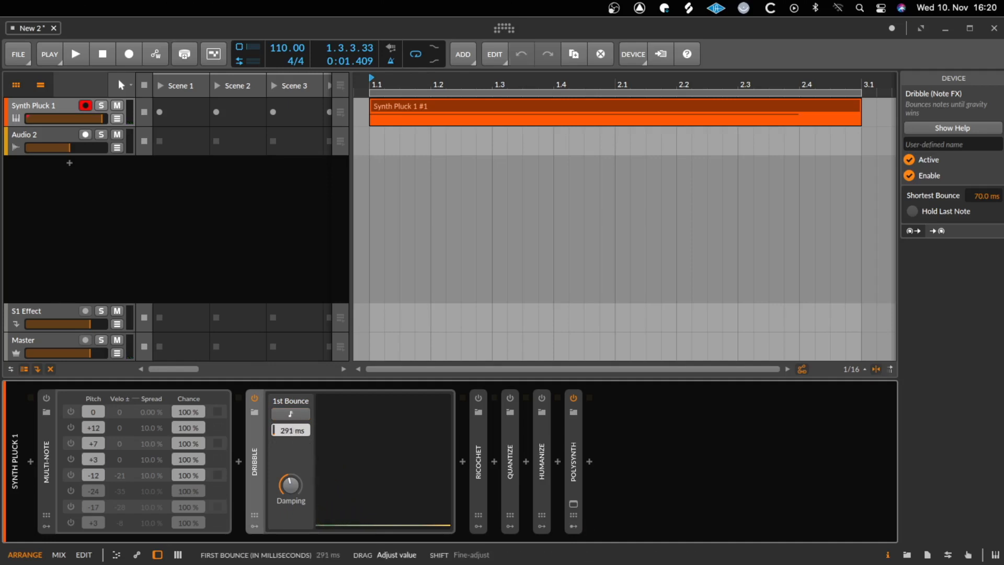
{"action": "left_click_drag", "start_coordinate": [290, 430], "coordinate": [289, 430]}
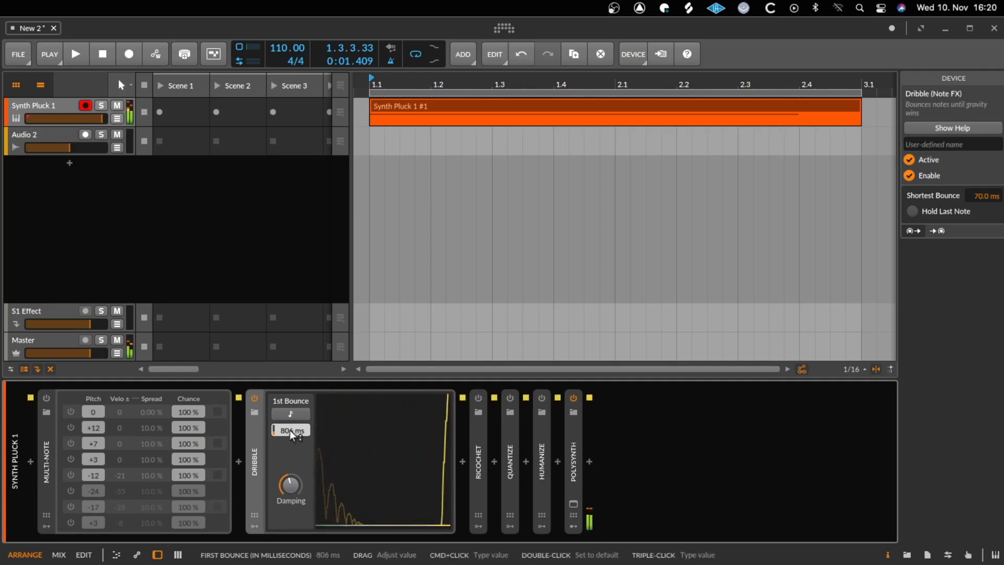
Switch Dribble's 1st Bounce to note values and audition the clip with it at 4/16 and 8/16
{"action": "left_click", "coordinate": [300, 414]}
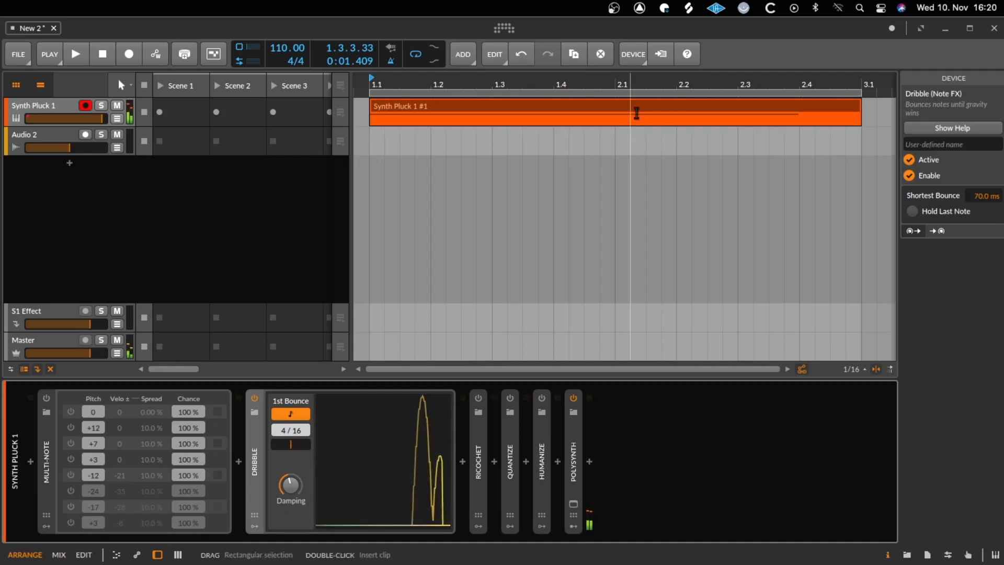
{"action": "left_click", "coordinate": [635, 111]}
{"action": "key", "text": "space"}
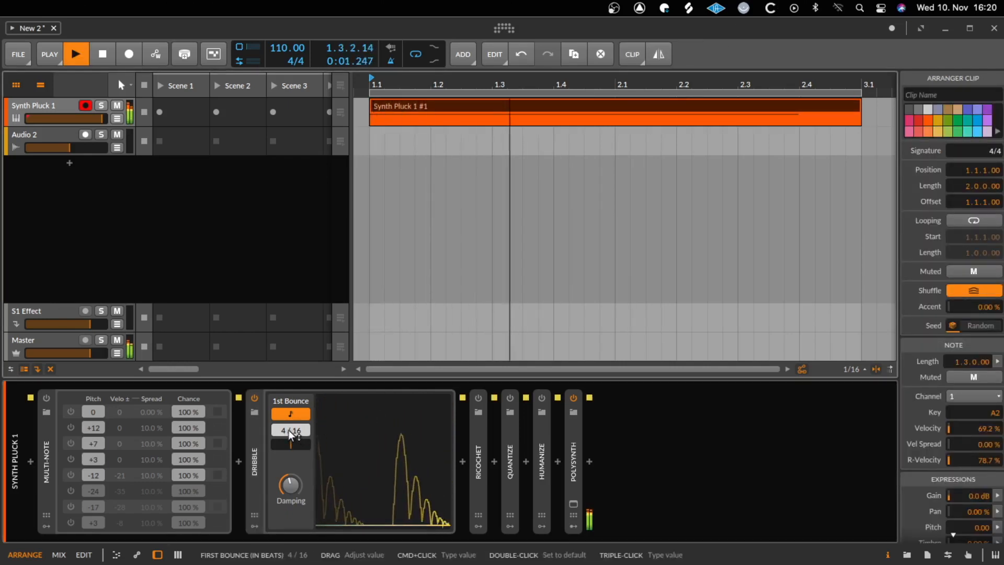
{"action": "key", "text": "space"}
{"action": "mouse_move", "coordinate": [298, 434]}
{"action": "left_mouse_down"}
{"action": "mouse_move", "coordinate": [298, 423]}
{"action": "mouse_move", "coordinate": [297, 439]}
{"action": "left_mouse_up"}
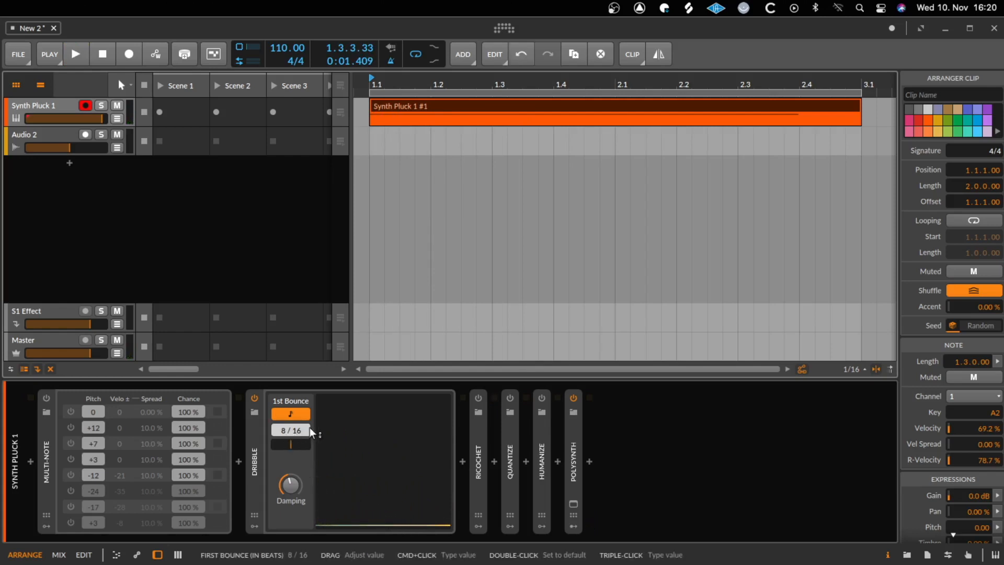
{"action": "key", "text": "space"}
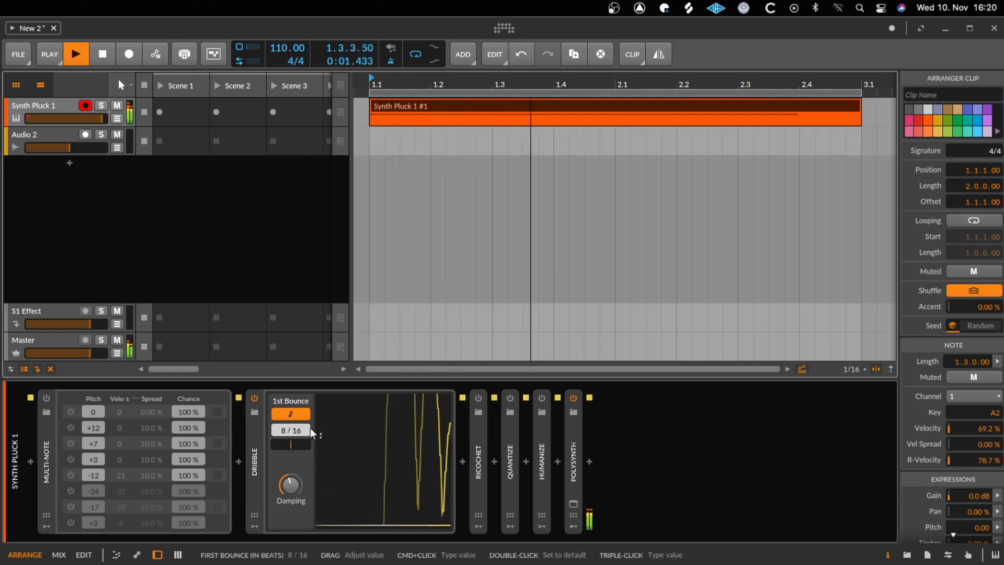
{"action": "key", "text": "space"}
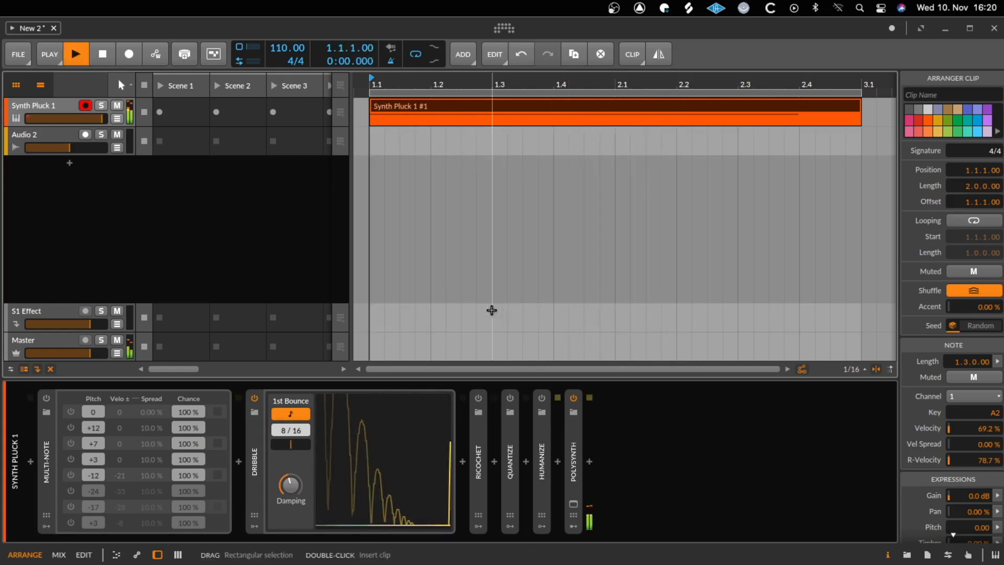
{"action": "key", "text": "space"}
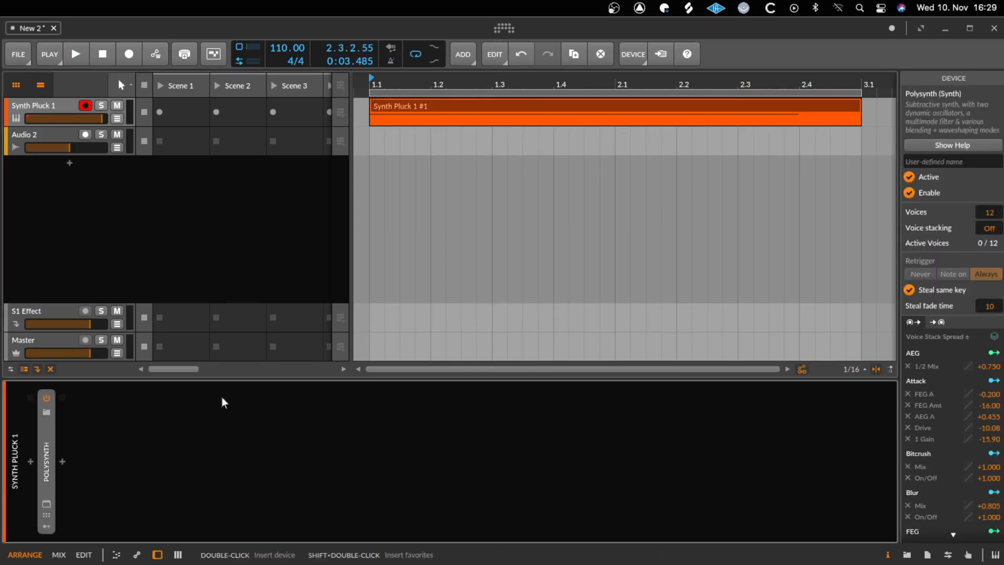
Insert an Arpeggiator note effect in front of the Polysynth and play the clip through it
{"action": "left_click", "coordinate": [30, 462]}
{"action": "double_click", "coordinate": [575, 93]}
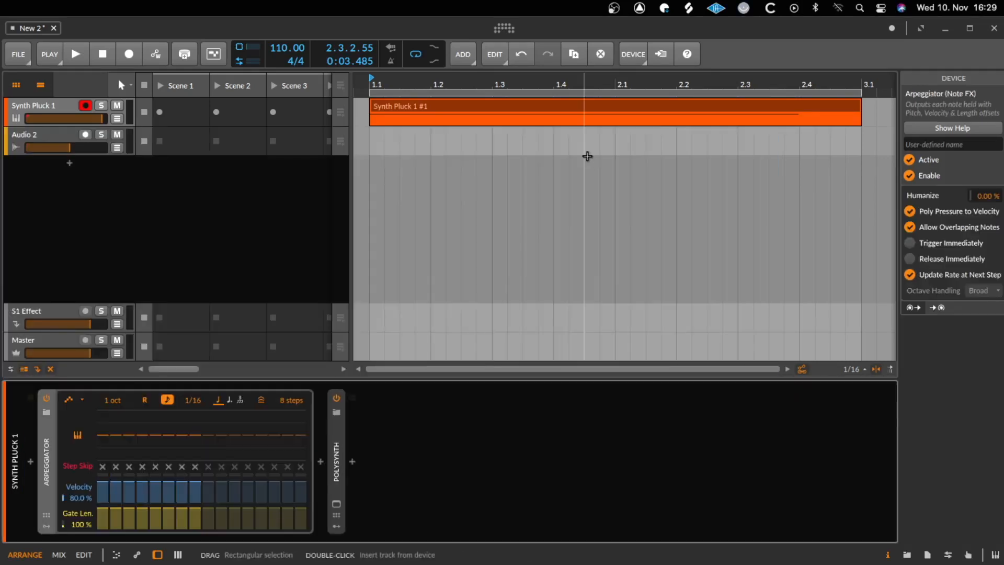
{"action": "key", "text": "space"}
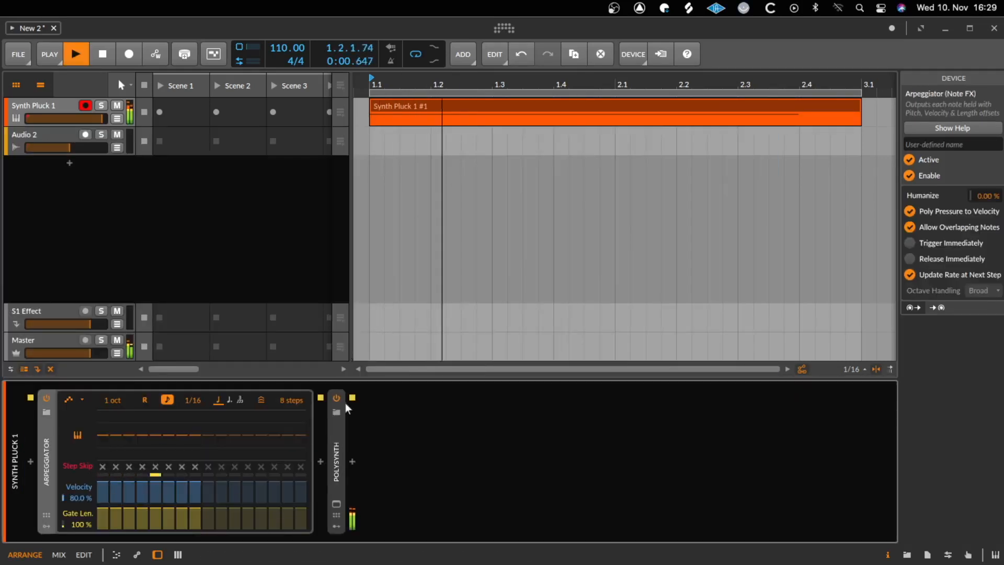
{"action": "key", "text": "space"}
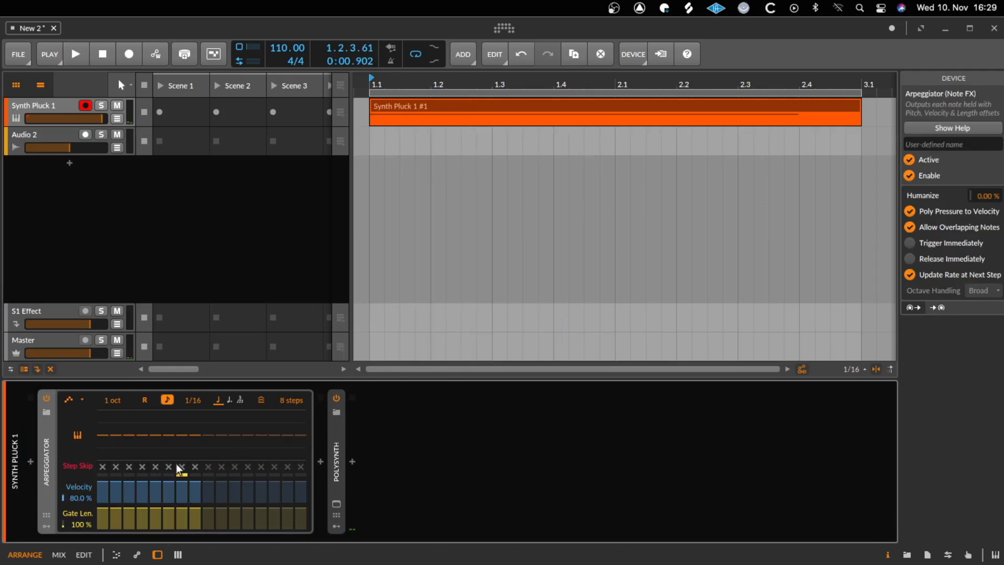
Set the Arpeggiator's rate to 1/8 and audition the clip
{"action": "key", "text": "space"}
{"action": "key", "text": "space"}
{"action": "left_click_drag", "start_coordinate": [193, 401], "coordinate": [193, 392]}
{"action": "key", "text": "space"}
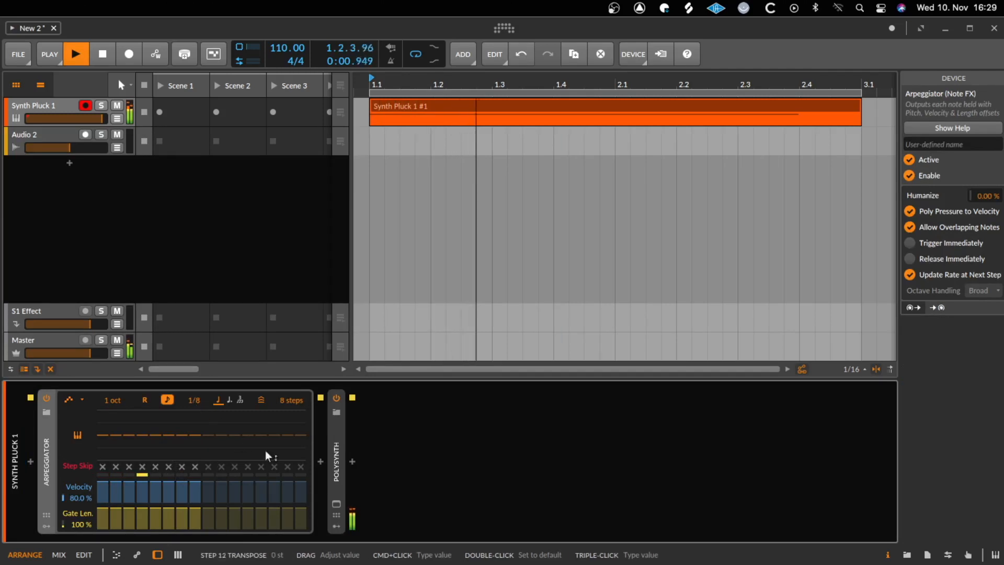
{"action": "key", "text": "space"}
Insert a Randomize note effect between the Arpeggiator and the Polysynth
{"action": "left_click", "coordinate": [320, 462]}
{"action": "type", "text": "r"}
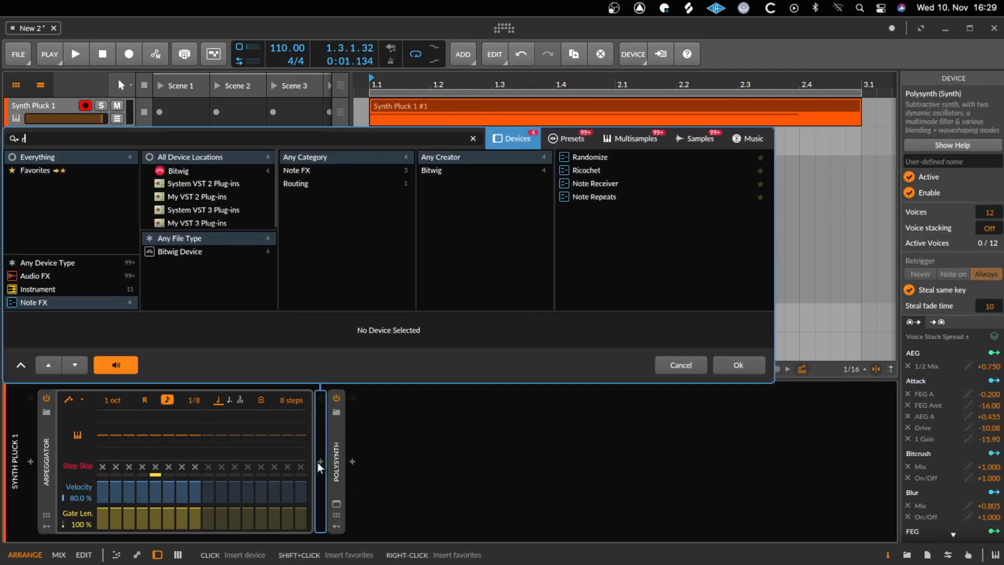
{"action": "type", "text": "a"}
{"action": "double_click", "coordinate": [575, 156]}
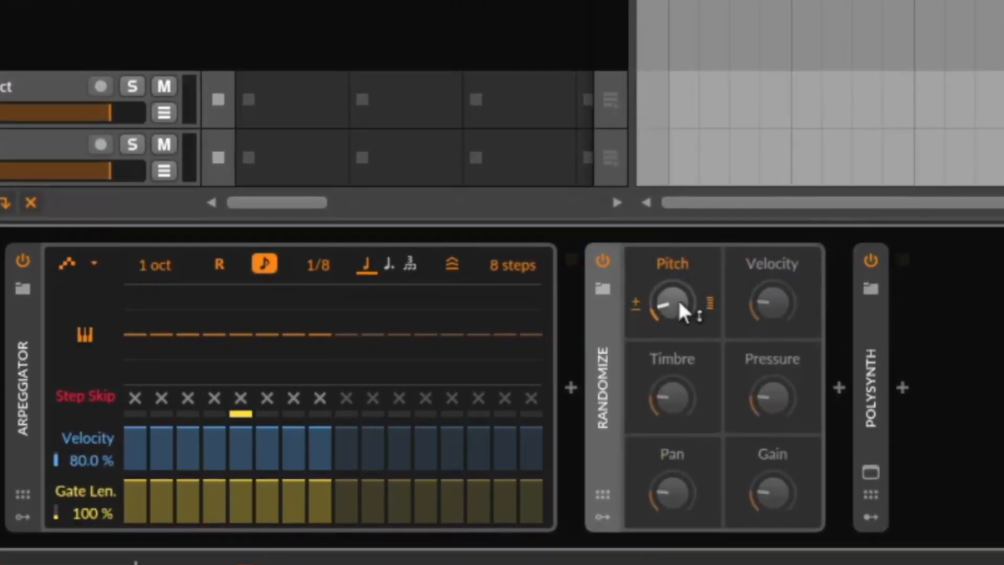
Try Randomize's Pitch at about +9.96 st and mid-range during playback, and bring it down to a small bipolar, unquantized amount
{"action": "left_click_drag", "start_coordinate": [662, 310], "coordinate": [659, 300]}
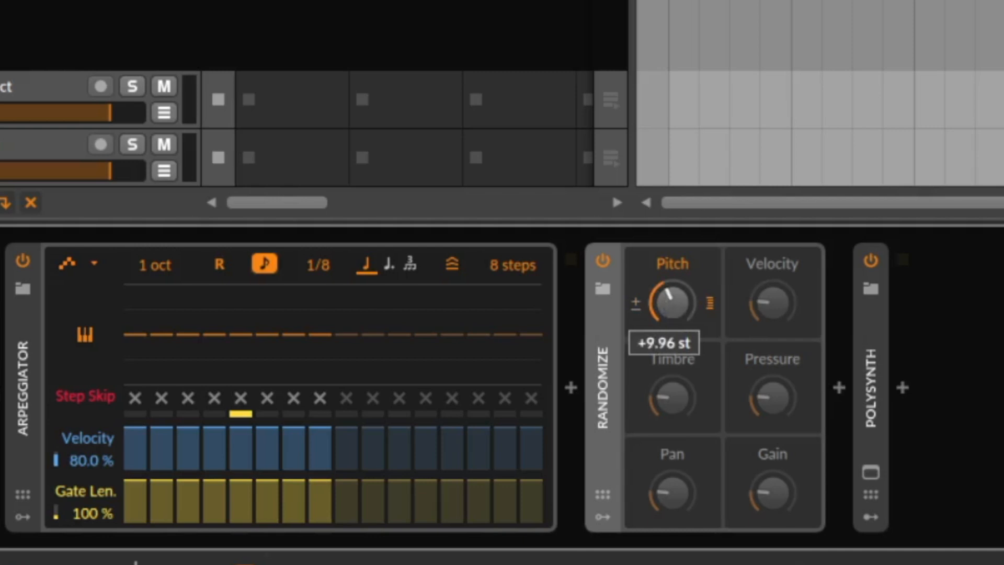
{"action": "left_click_drag", "start_coordinate": [658, 301], "coordinate": [658, 305]}
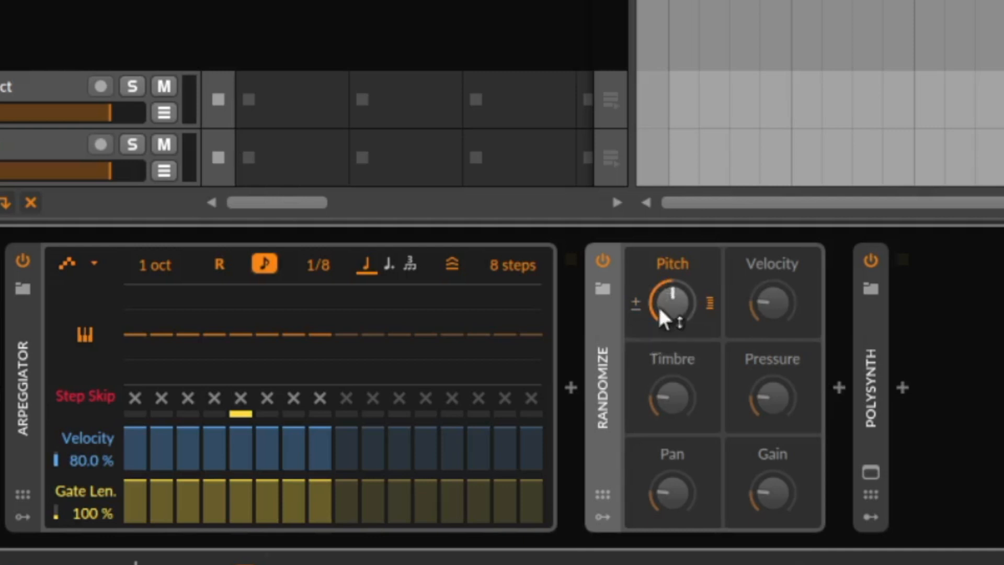
{"action": "key", "text": "space"}
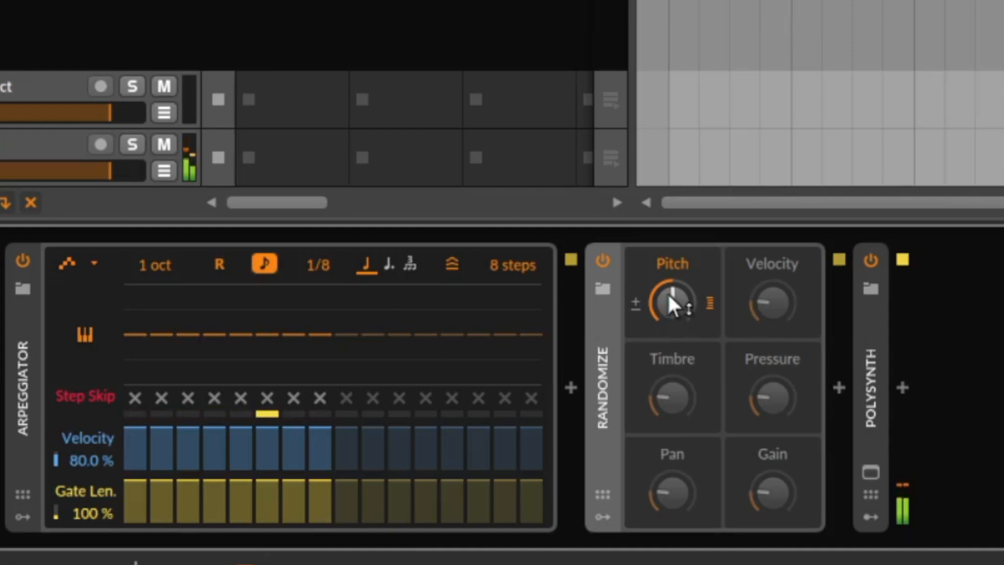
{"action": "left_click_drag", "start_coordinate": [666, 301], "coordinate": [667, 312]}
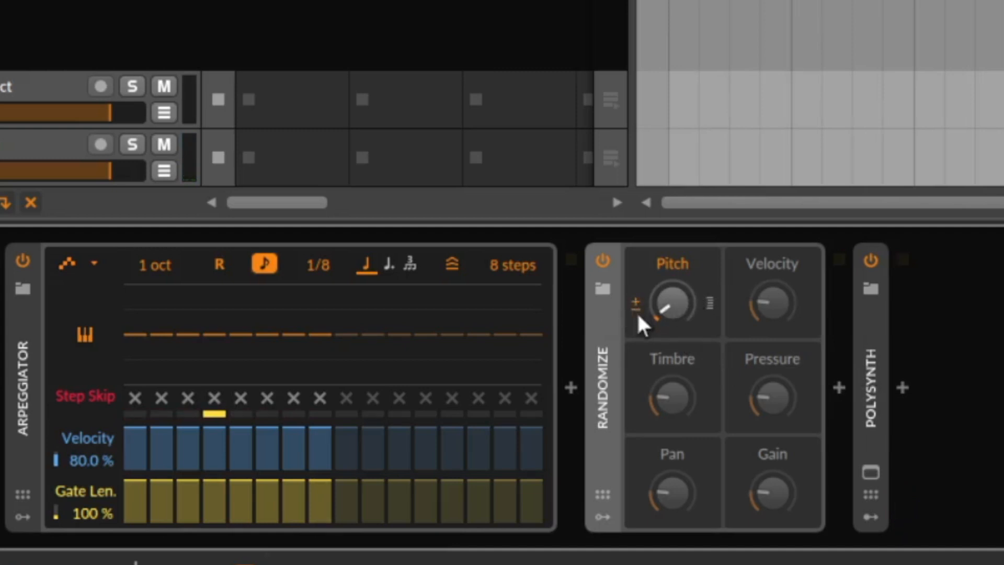
{"action": "mouse_move", "coordinate": [676, 300]}
{"action": "left_mouse_down"}
{"action": "mouse_move", "coordinate": [676, 280]}
{"action": "mouse_move", "coordinate": [673, 300]}
{"action": "left_mouse_up"}
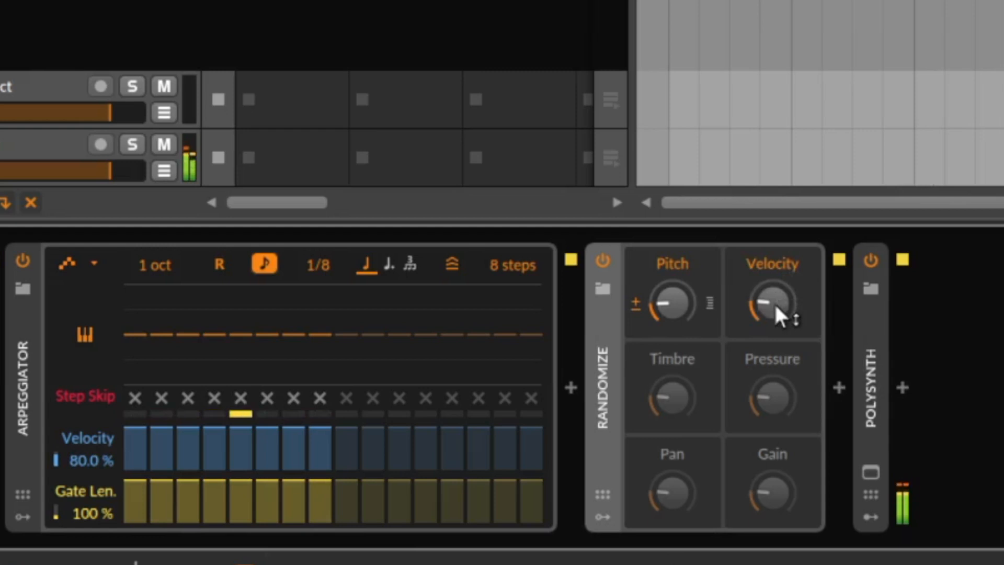
Raise Randomize's Velocity amount, and enable Pan and Gain randomization at high amounts while the clip plays
{"action": "mouse_move", "coordinate": [782, 303]}
{"action": "left_mouse_down"}
{"action": "mouse_move", "coordinate": [782, 275]}
{"action": "mouse_move", "coordinate": [776, 313]}
{"action": "left_mouse_up"}
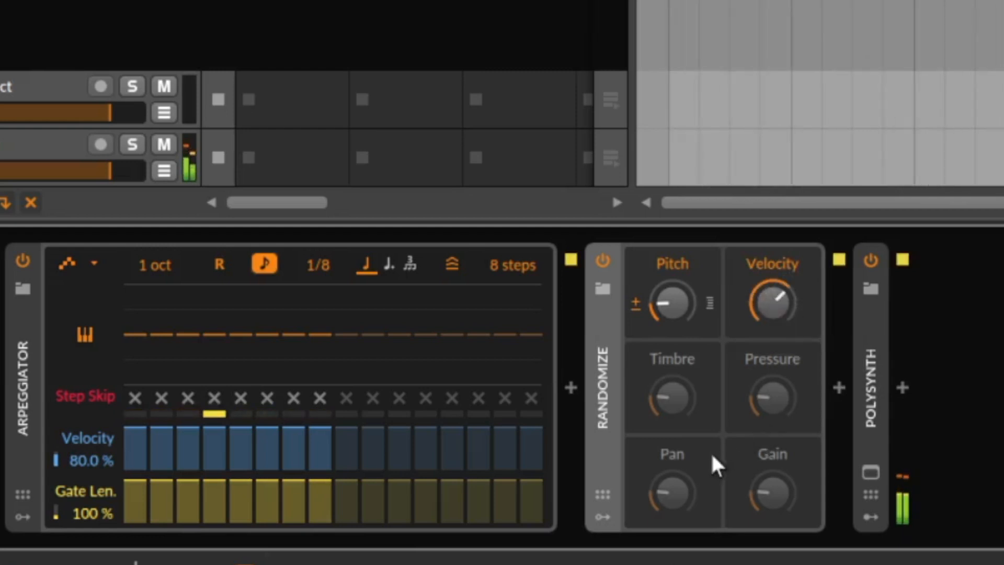
{"action": "mouse_move", "coordinate": [668, 494]}
{"action": "left_mouse_down"}
{"action": "mouse_move", "coordinate": [669, 451]}
{"action": "mouse_move", "coordinate": [670, 485]}
{"action": "left_mouse_up"}
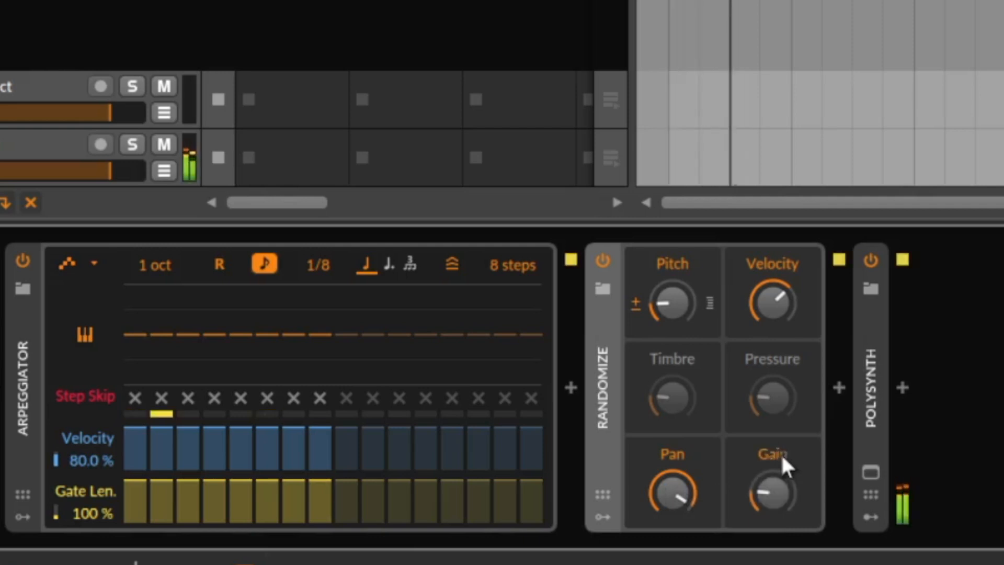
{"action": "left_click_drag", "start_coordinate": [782, 454], "coordinate": [783, 422]}
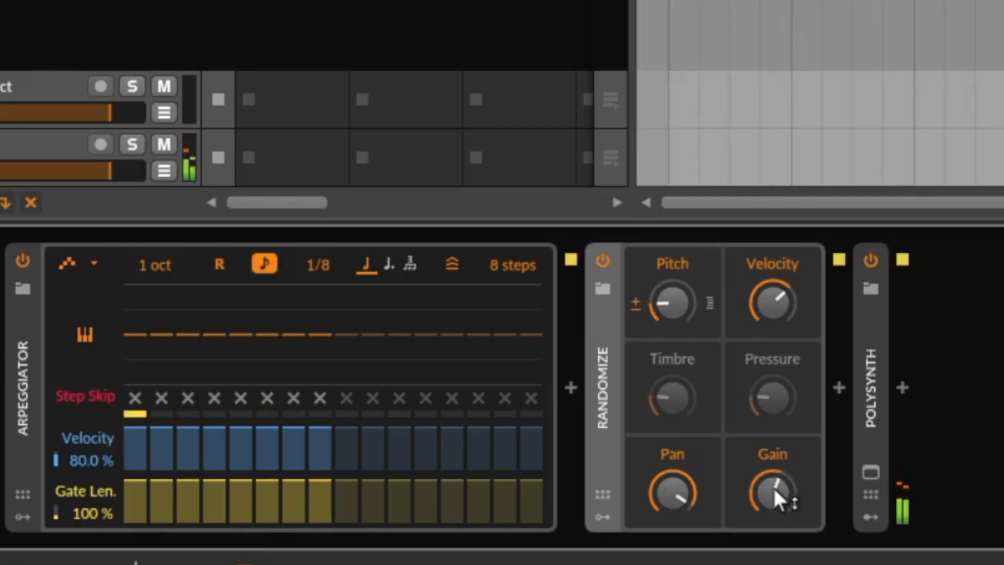
{"action": "mouse_move", "coordinate": [774, 492]}
{"action": "left_mouse_down"}
{"action": "mouse_move", "coordinate": [775, 476]}
{"action": "mouse_move", "coordinate": [777, 495]}
{"action": "left_mouse_up"}
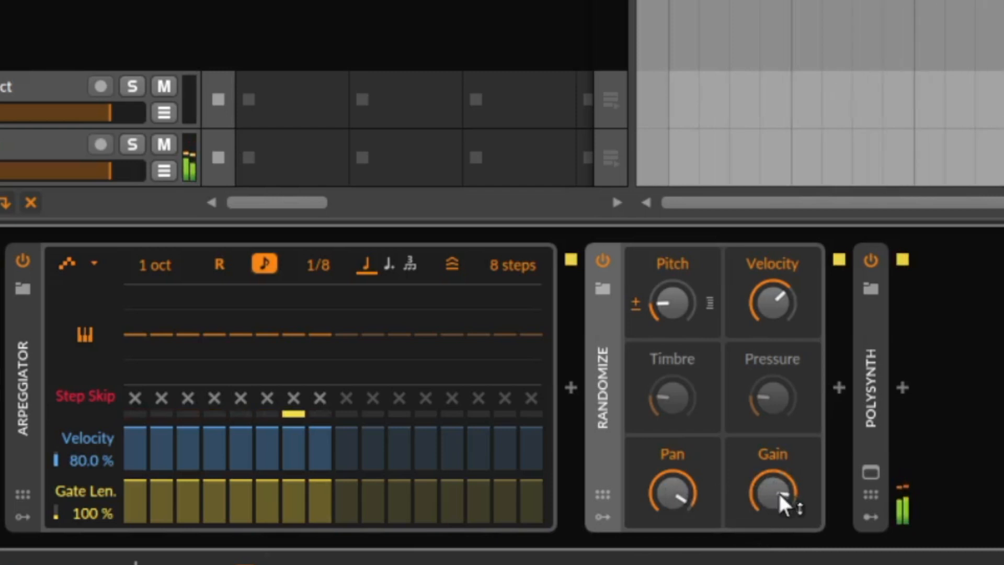
Turn off Randomize's Gain, Pan, Pitch and Velocity, and enable Timbre at close to its full amount
{"action": "left_click", "coordinate": [778, 453]}
{"action": "left_click", "coordinate": [667, 453]}
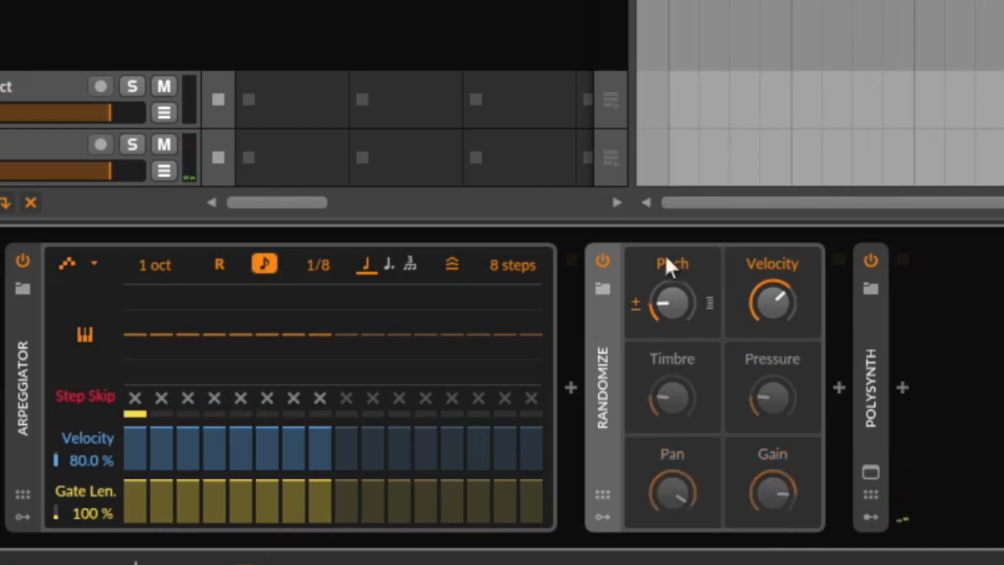
{"action": "left_click", "coordinate": [673, 260]}
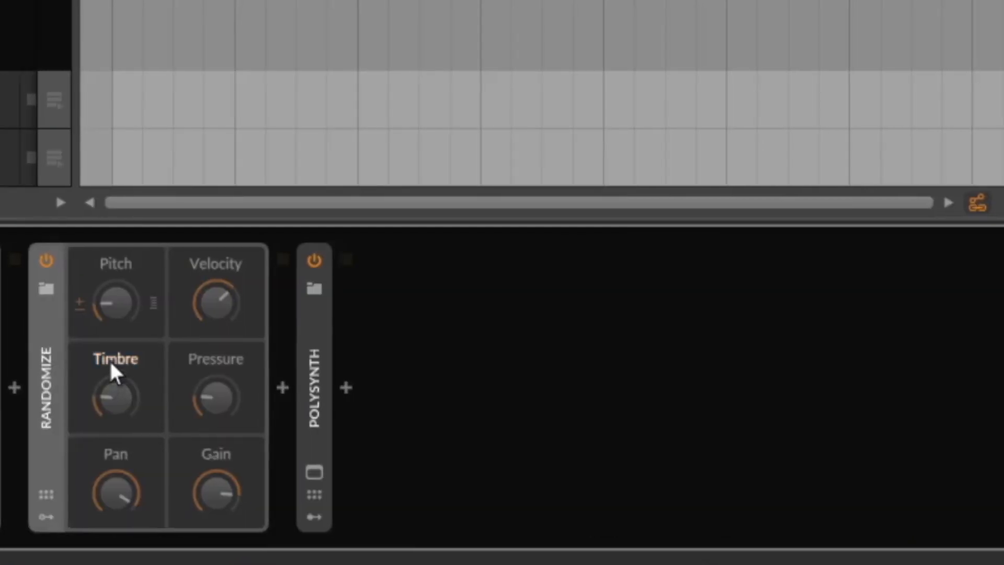
{"action": "left_click", "coordinate": [110, 361]}
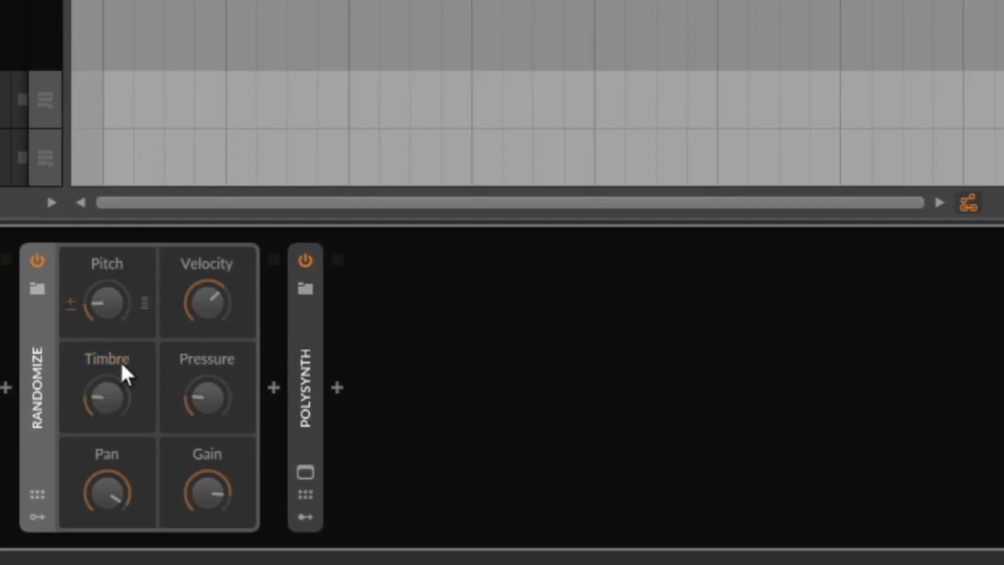
{"action": "left_click_drag", "start_coordinate": [116, 362], "coordinate": [116, 283]}
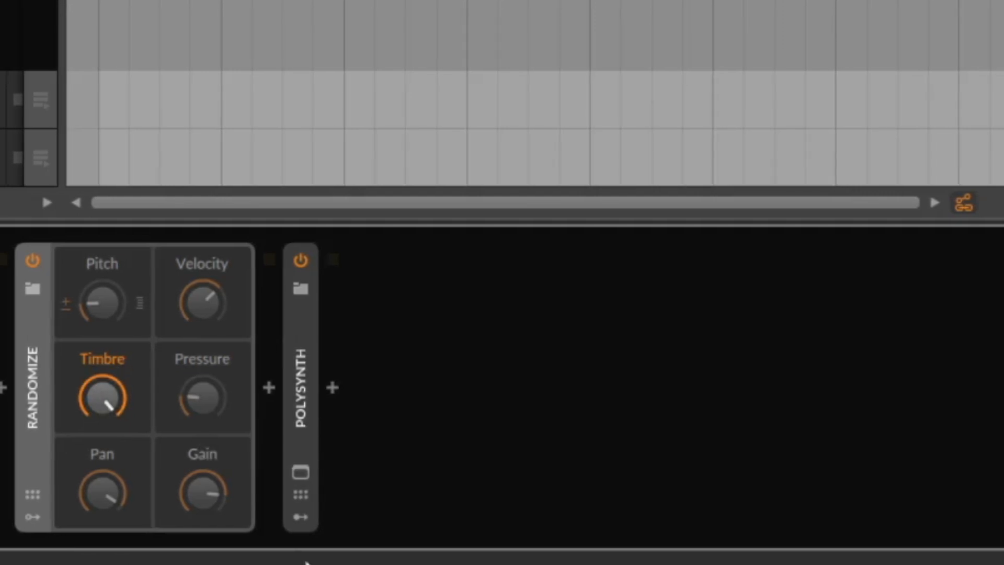
Expand the Polysynth with its modulators and map the Timbre expression to the filter cutoff
{"action": "left_click", "coordinate": [300, 519]}
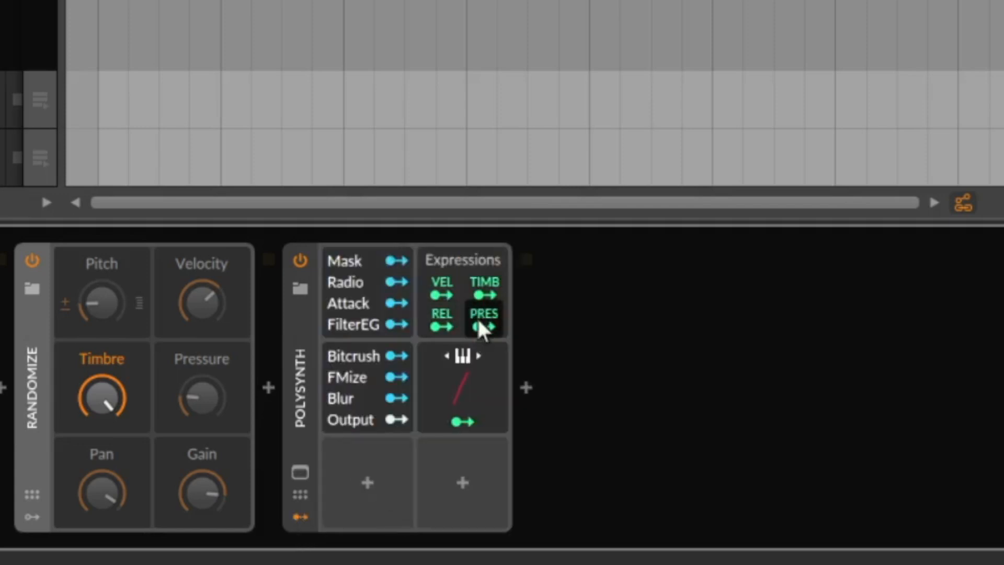
{"action": "left_click", "coordinate": [307, 423]}
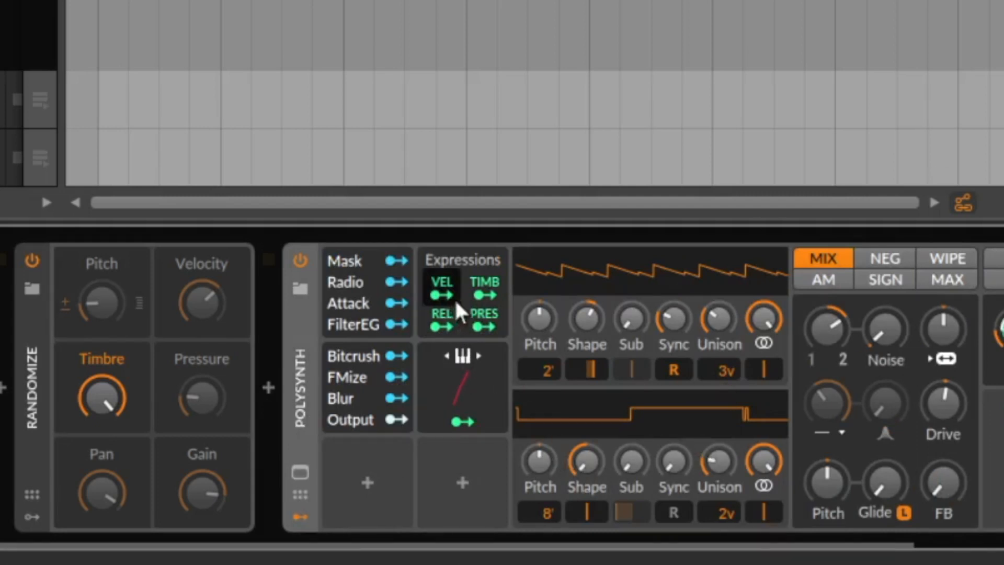
{"action": "left_click", "coordinate": [488, 285]}
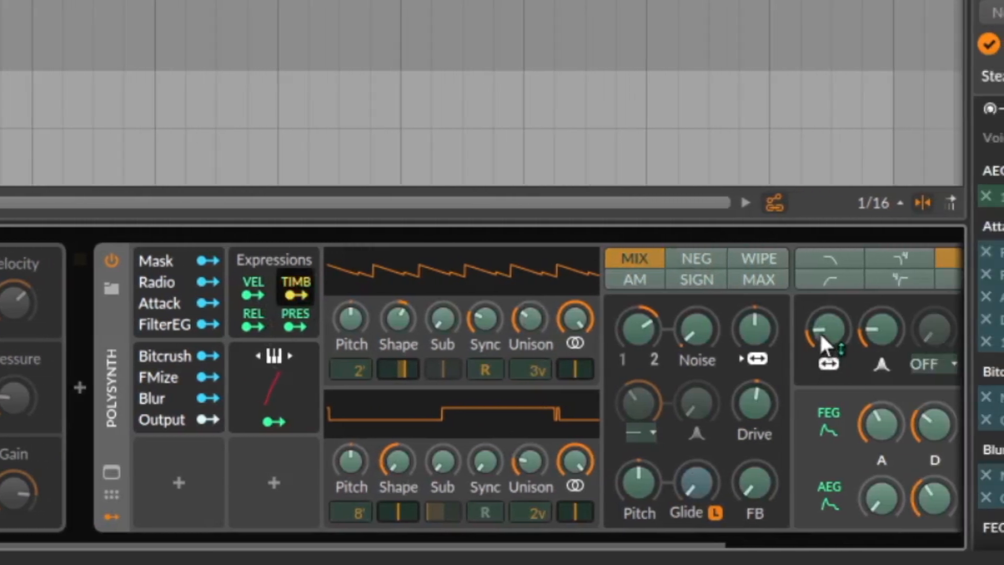
{"action": "left_click_drag", "start_coordinate": [854, 334], "coordinate": [833, 325]}
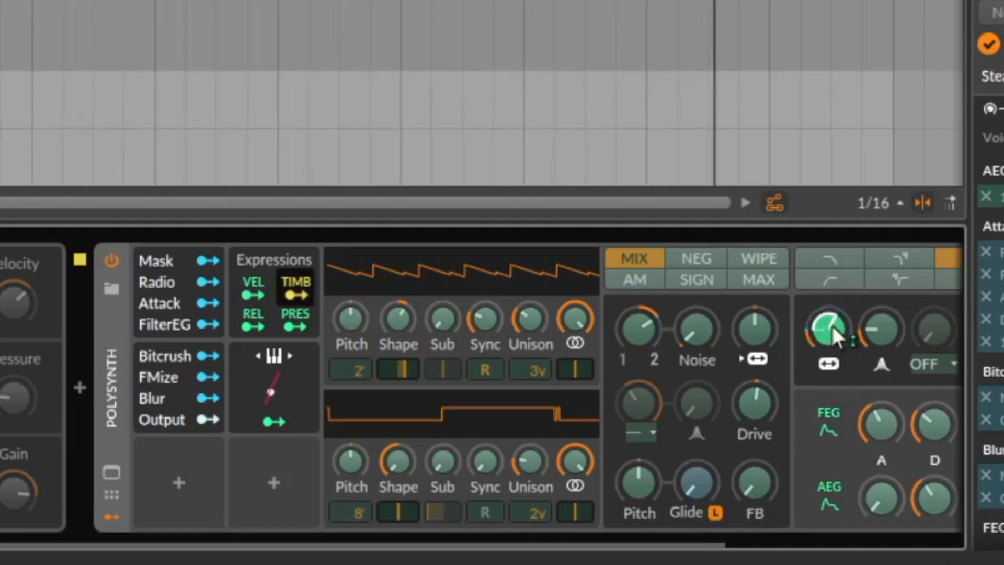
Map the Polysynth's Pressure expression to the decay of the amplitude envelope (AEG)
{"action": "left_click", "coordinate": [292, 322]}
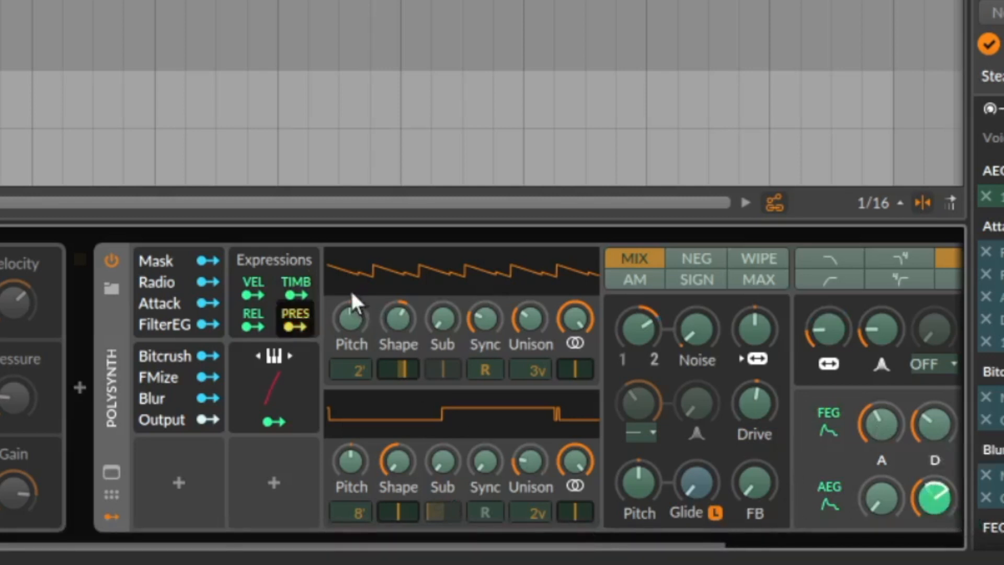
{"action": "left_click", "coordinate": [302, 316]}
{"action": "left_click_drag", "start_coordinate": [949, 496], "coordinate": [949, 520]}
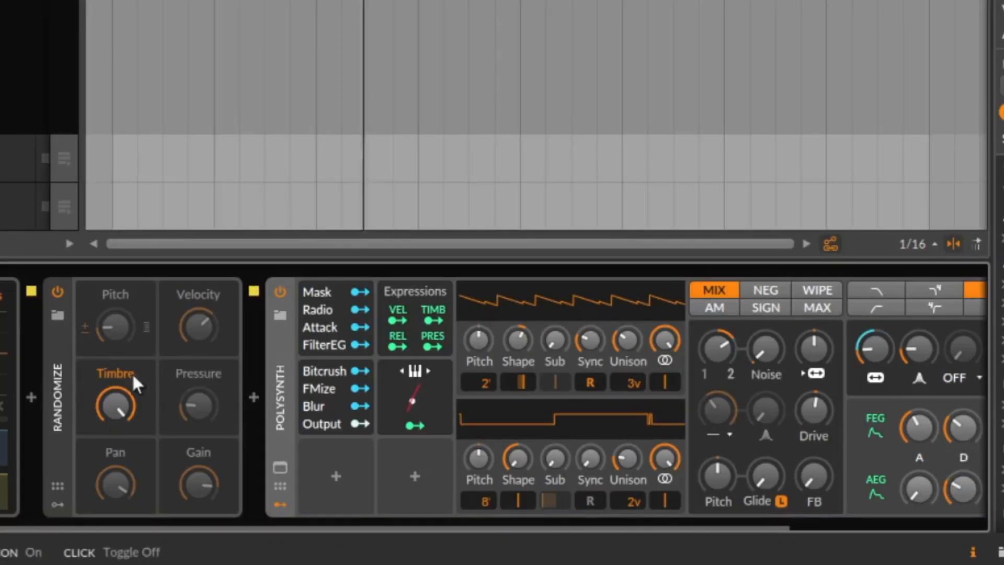
Turn off Randomize's Timbre, and enable Pressure with a raised amount
{"action": "left_click", "coordinate": [130, 373]}
{"action": "left_click", "coordinate": [19, 361]}
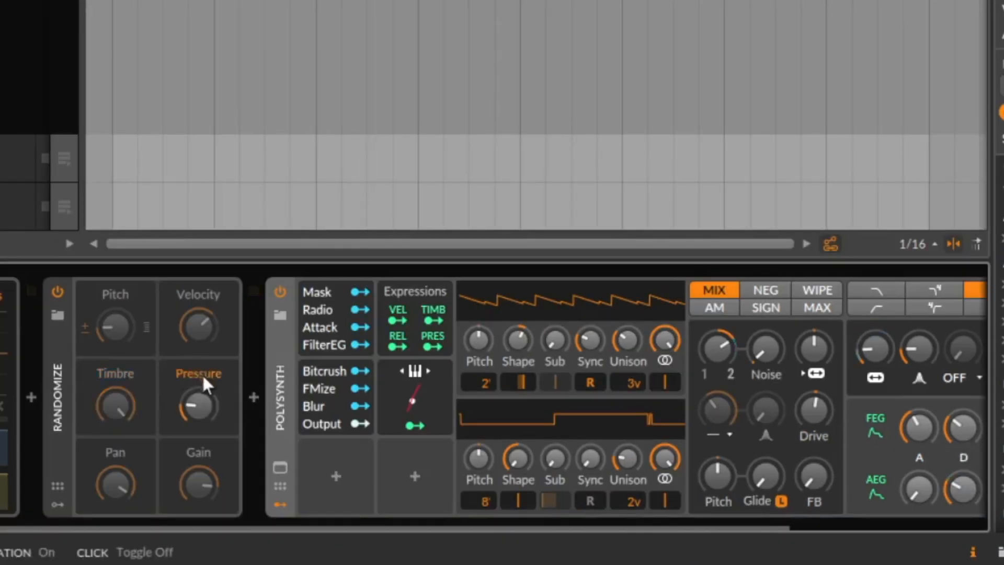
{"action": "left_click_drag", "start_coordinate": [196, 400], "coordinate": [196, 355]}
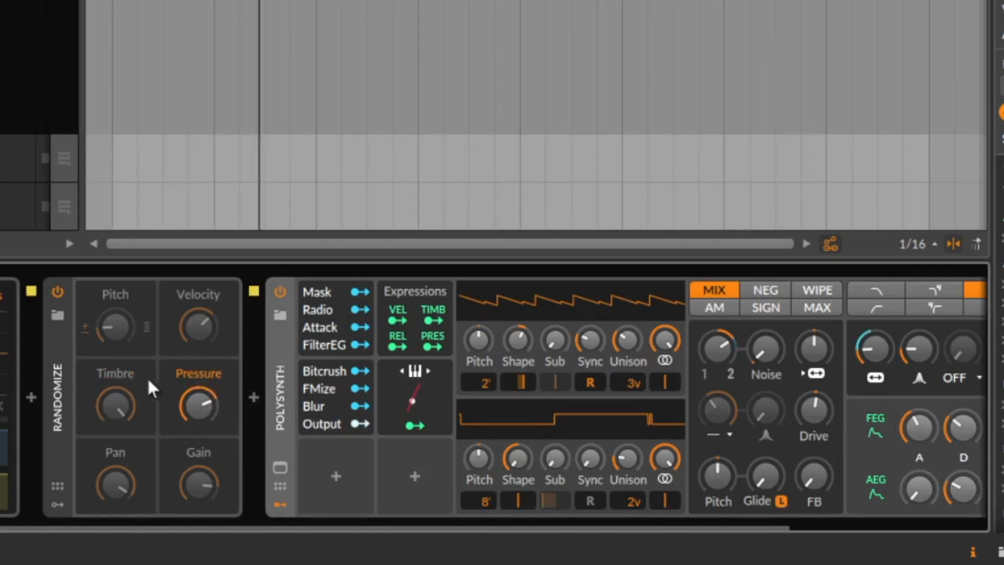
Re-enable Timbre, Pan and Gain in Randomize, and lower the Gain and Pan amounts
{"action": "left_click", "coordinate": [117, 375]}
{"action": "left_click", "coordinate": [112, 451]}
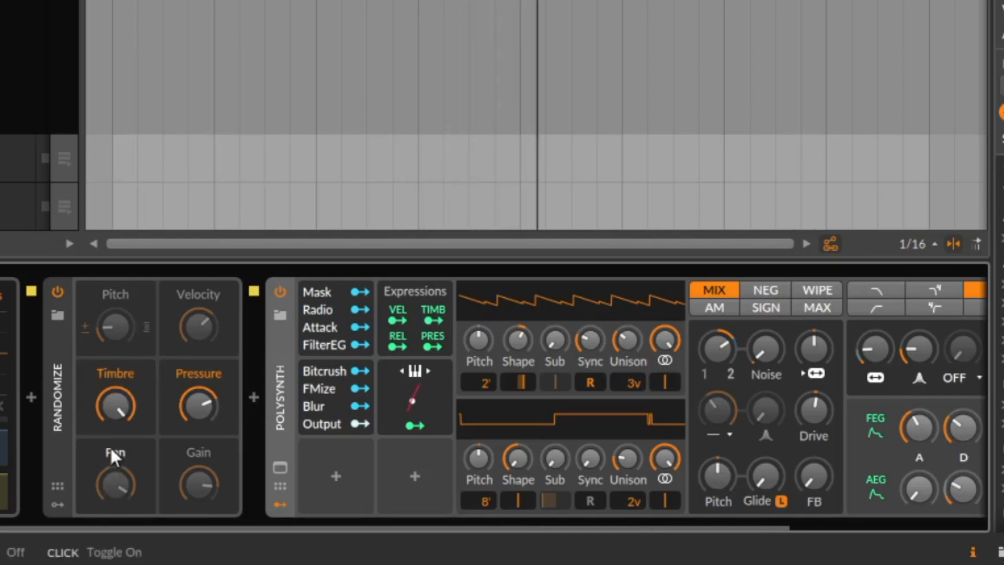
{"action": "left_click", "coordinate": [203, 450]}
{"action": "left_click_drag", "start_coordinate": [198, 484], "coordinate": [162, 504]}
{"action": "left_click_drag", "start_coordinate": [115, 484], "coordinate": [116, 494]}
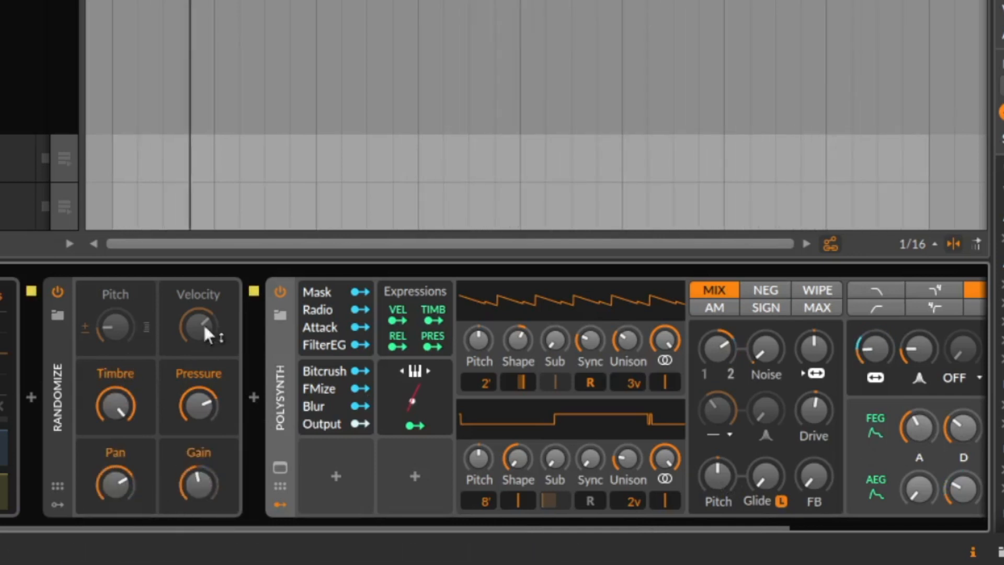
Enable Pitch and Velocity randomization in the Randomize device, and stop playback
{"action": "left_click", "coordinate": [106, 296]}
{"action": "left_click_drag", "start_coordinate": [176, 312], "coordinate": [118, 319]}
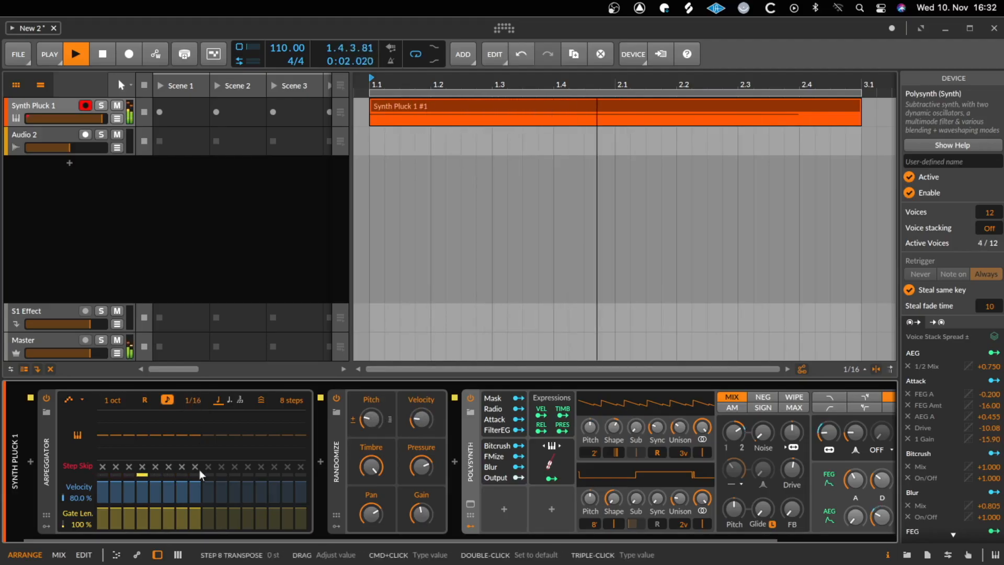
{"action": "left_click_drag", "start_coordinate": [212, 540], "coordinate": [504, 563]}
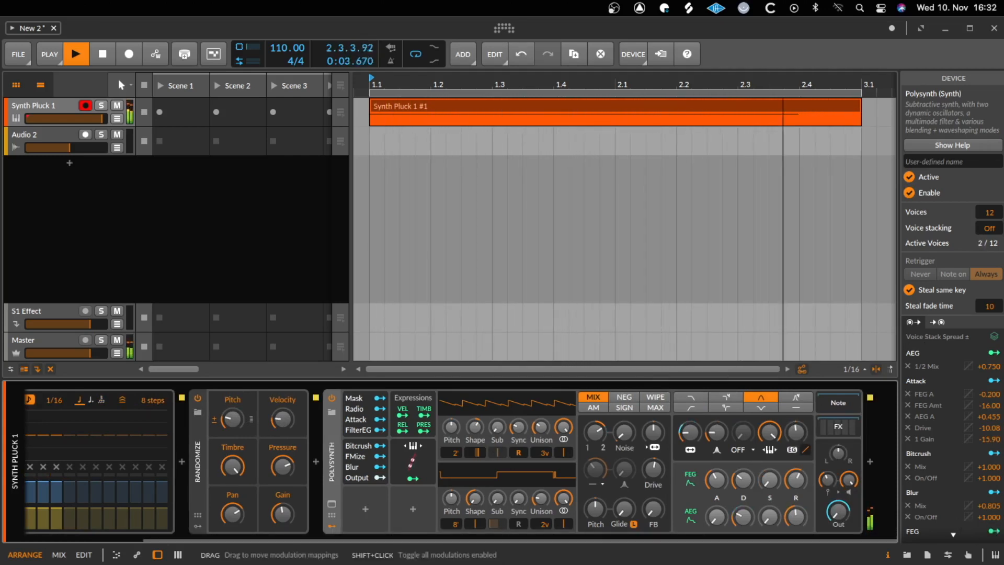
{"action": "key", "text": "space"}
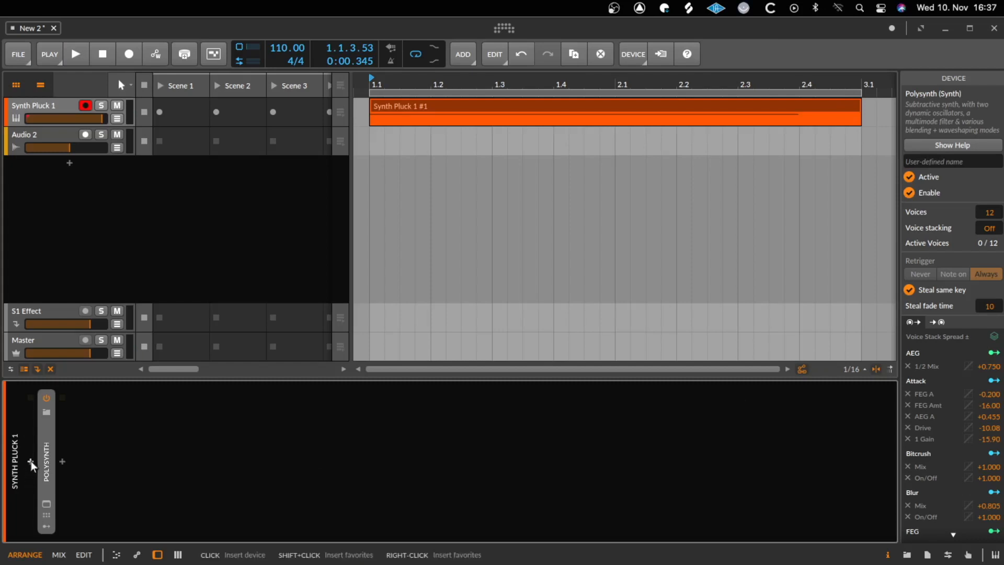
Insert a Multi-note device before the Polysynth and enable its fourth note at pitch +3
{"action": "left_click", "coordinate": [31, 460]}
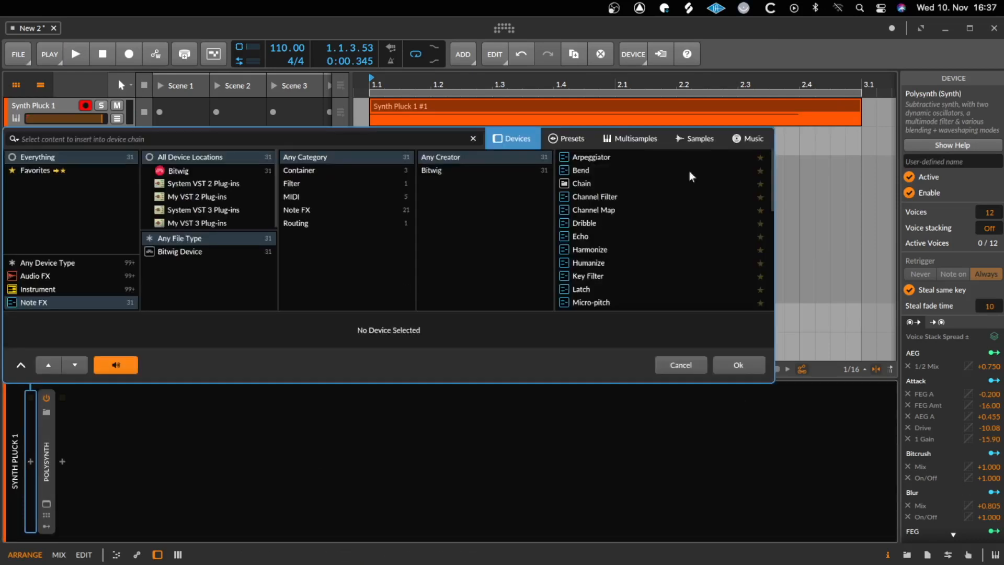
{"action": "type", "text": "mu"}
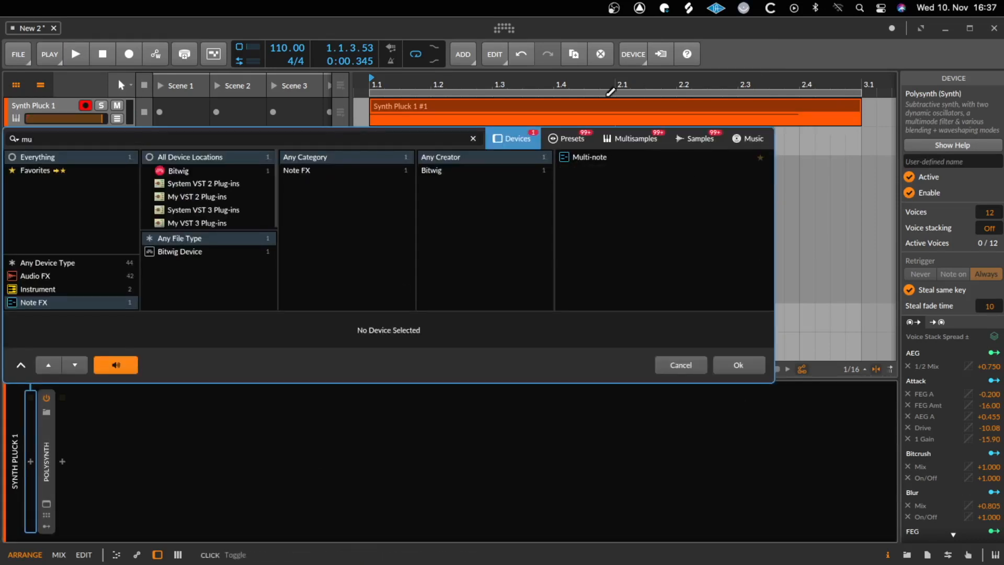
{"action": "left_click", "coordinate": [598, 156]}
{"action": "double_click", "coordinate": [598, 156]}
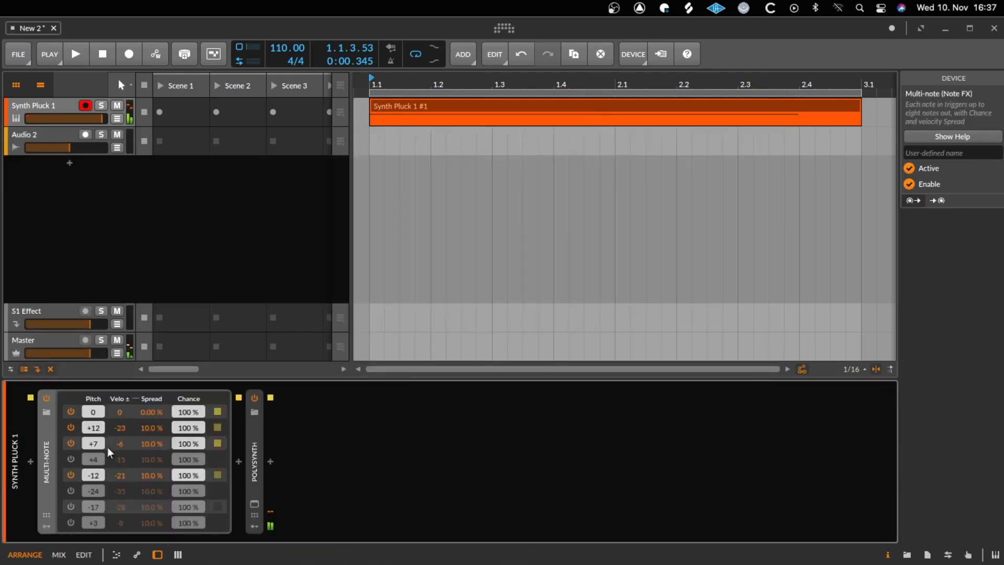
{"action": "left_click_drag", "start_coordinate": [85, 459], "coordinate": [86, 459]}
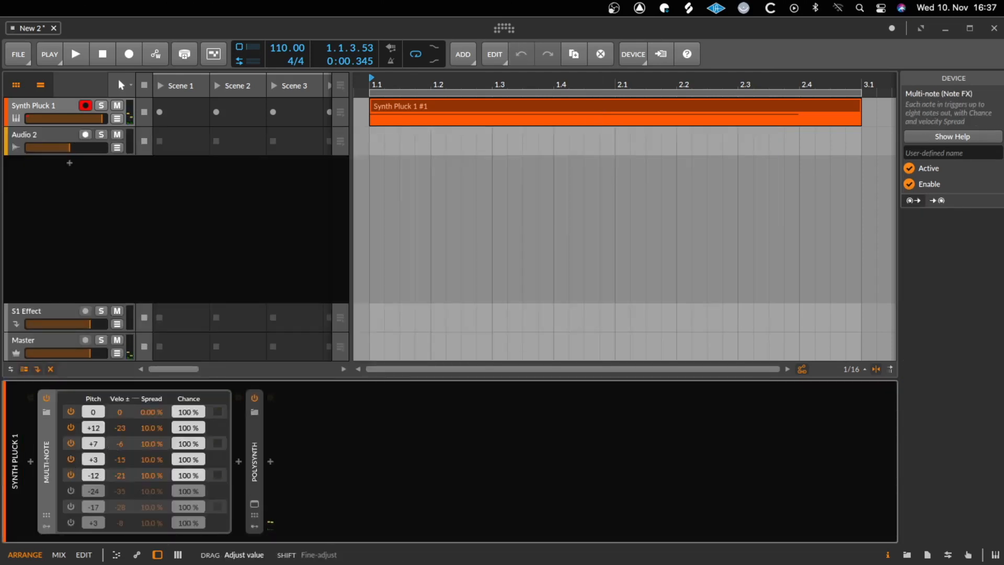
Compare the sound with Multi-note bypassed and re-enabled, and set the velocity offsets of notes 2, 3 and 4 to 0
{"action": "left_click", "coordinate": [50, 401]}
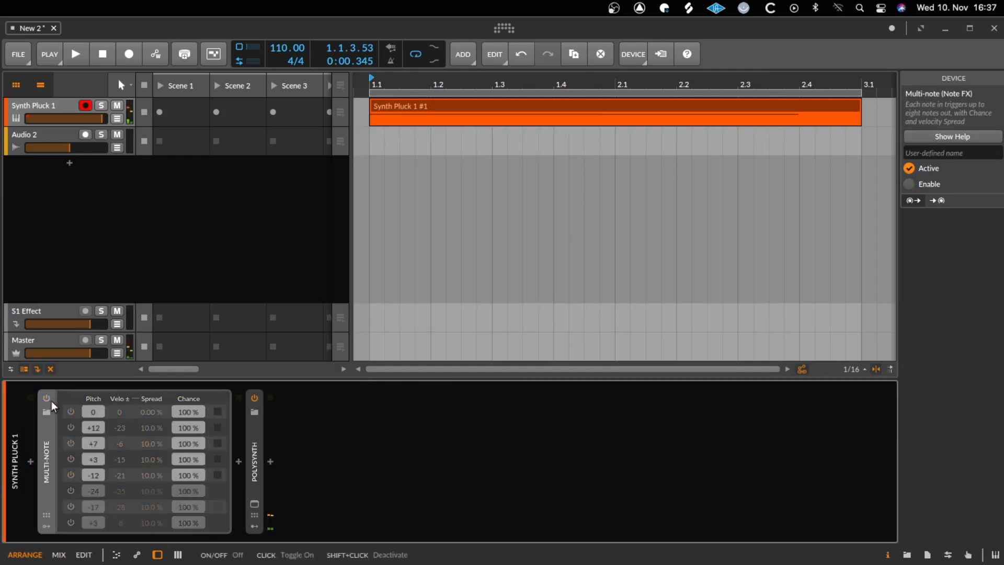
{"action": "left_click", "coordinate": [51, 401]}
{"action": "double_click", "coordinate": [118, 427]}
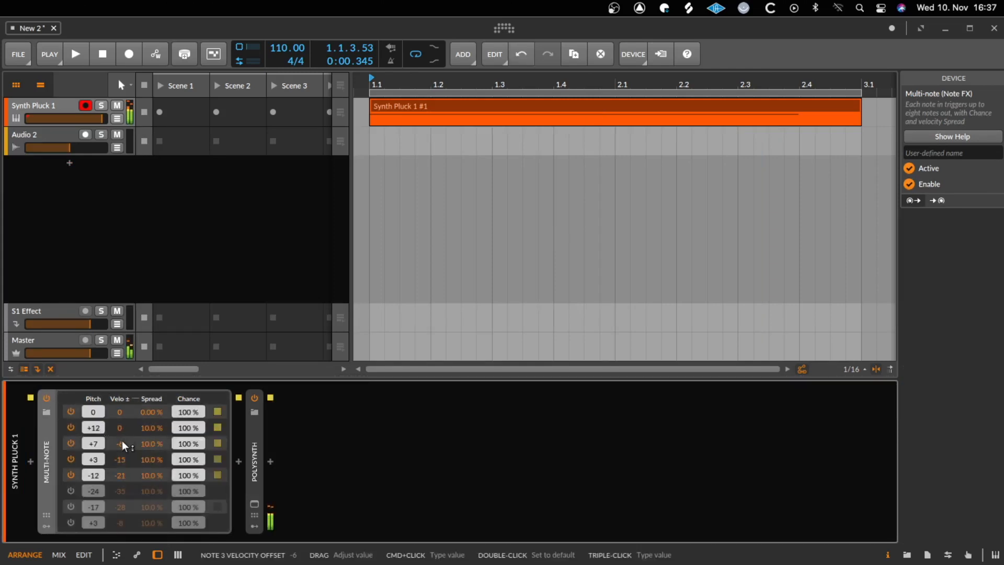
{"action": "double_click", "coordinate": [121, 443]}
{"action": "triple_click", "coordinate": [120, 460]}
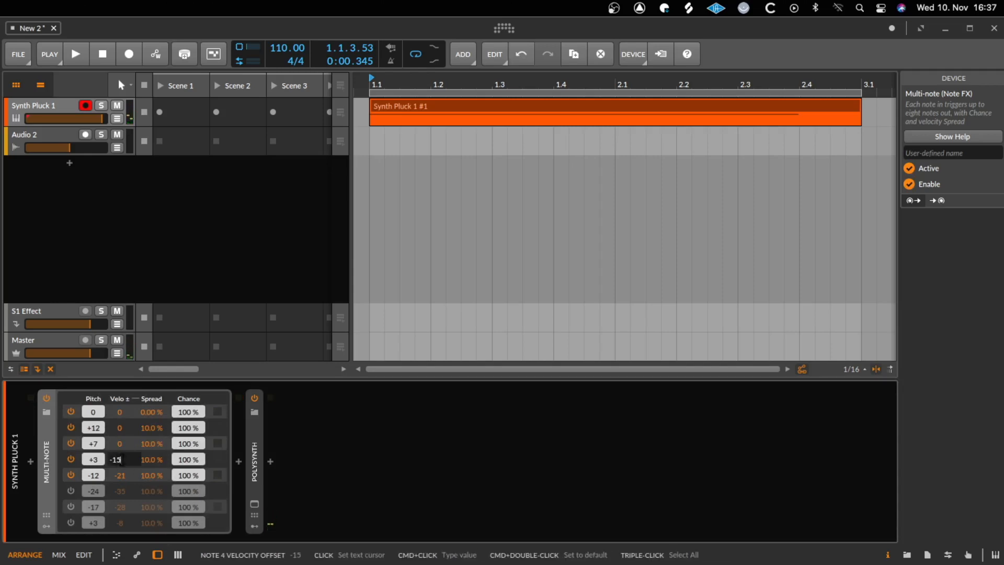
{"action": "type", "text": "0"}
{"action": "key", "text": "Return"}
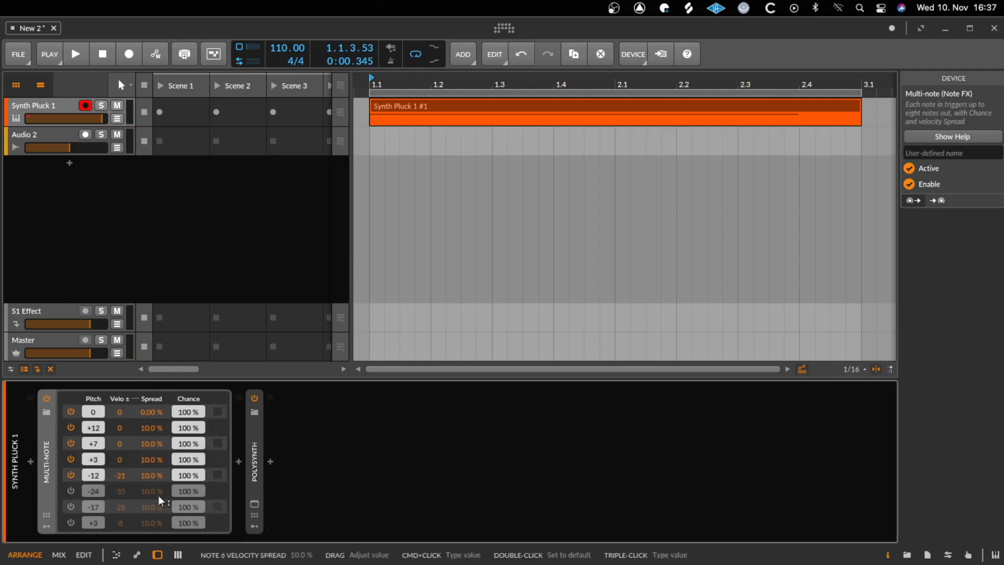
Insert a Strum device between Multi-note and the Polysynth
{"action": "left_click", "coordinate": [240, 462]}
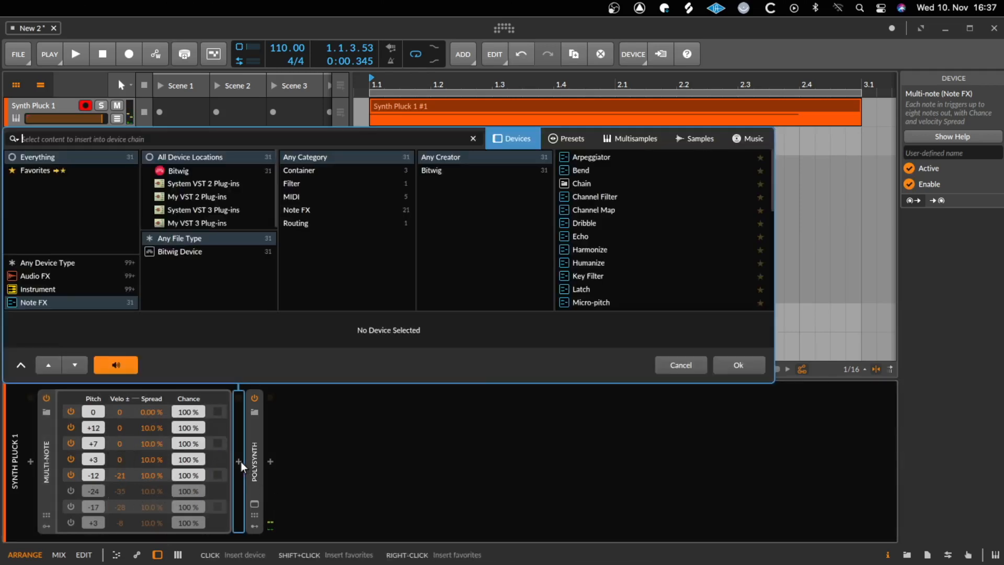
{"action": "type", "text": "str"}
{"action": "double_click", "coordinate": [591, 157]}
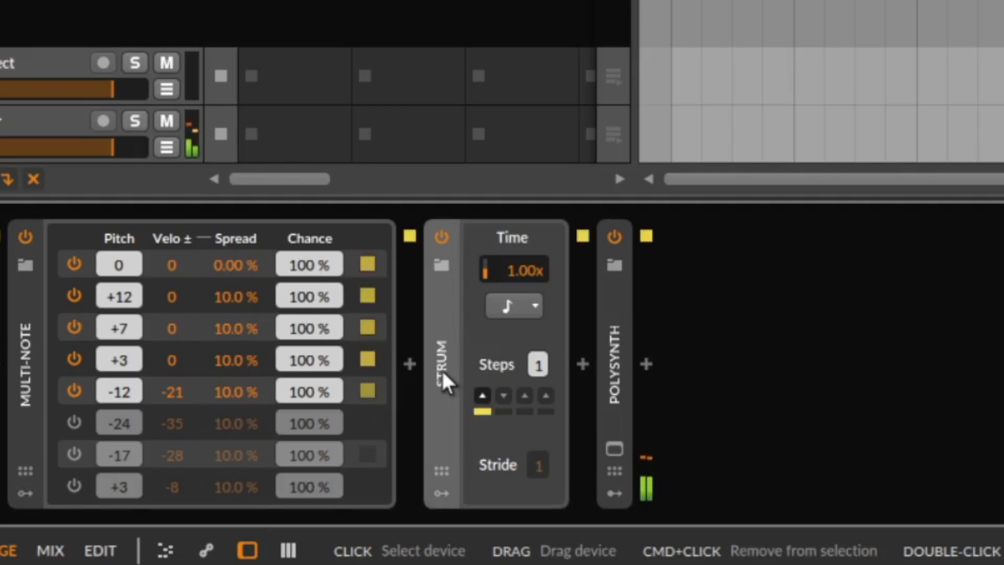
Try Strum with a millisecond timebase and its time raised to about 44 ms
{"action": "left_click", "coordinate": [523, 304]}
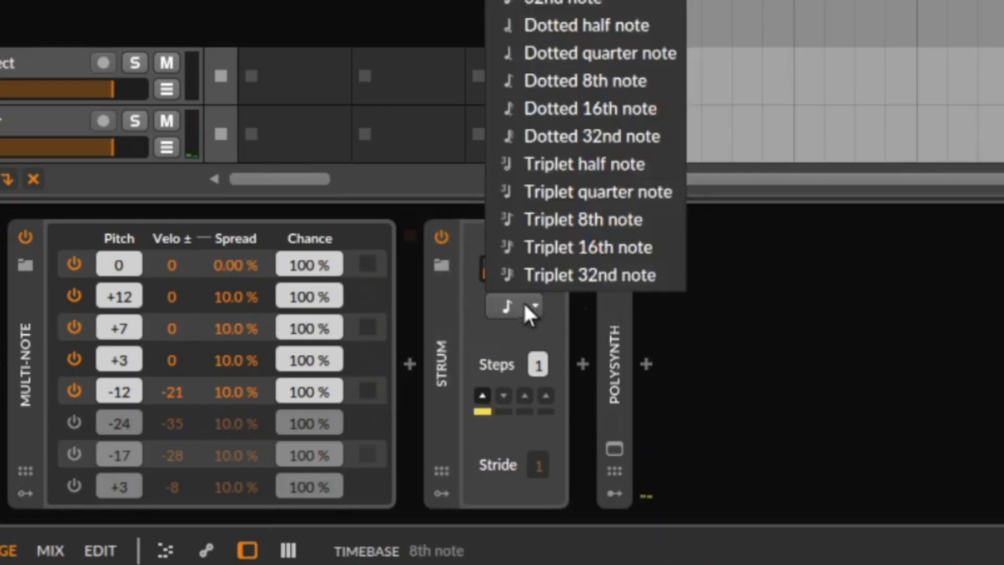
{"action": "left_click", "coordinate": [544, 1]}
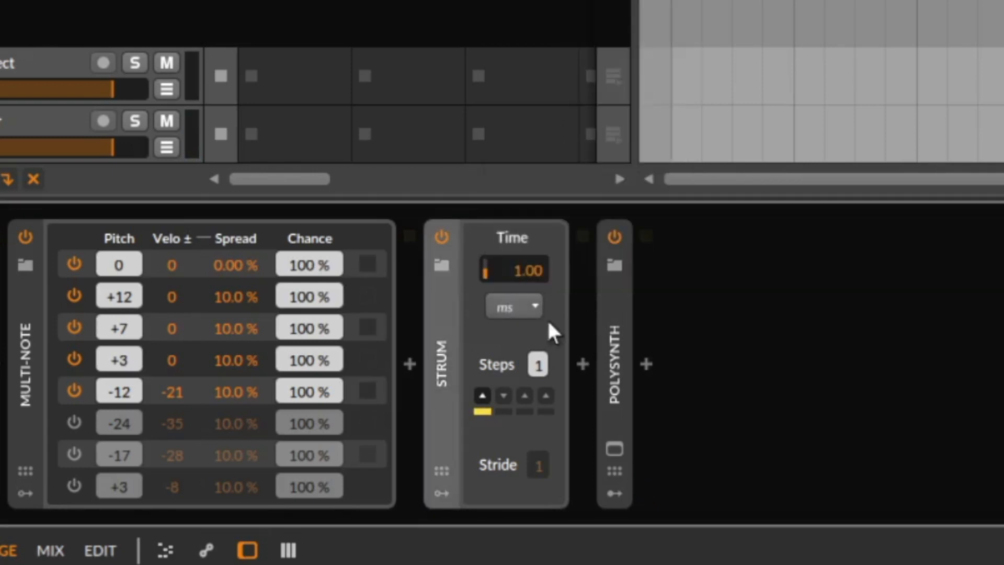
{"action": "mouse_move", "coordinate": [532, 263]}
{"action": "left_mouse_down"}
{"action": "mouse_move", "coordinate": [532, 285]}
{"action": "mouse_move", "coordinate": [532, 246]}
{"action": "mouse_move", "coordinate": [532, 259]}
{"action": "left_mouse_up"}
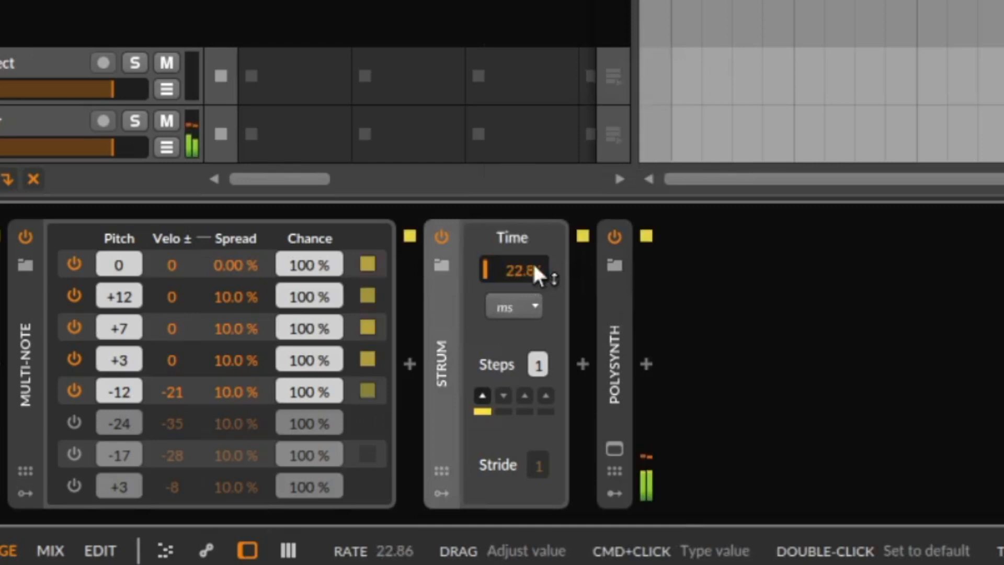
{"action": "left_click_drag", "start_coordinate": [531, 259], "coordinate": [531, 240]}
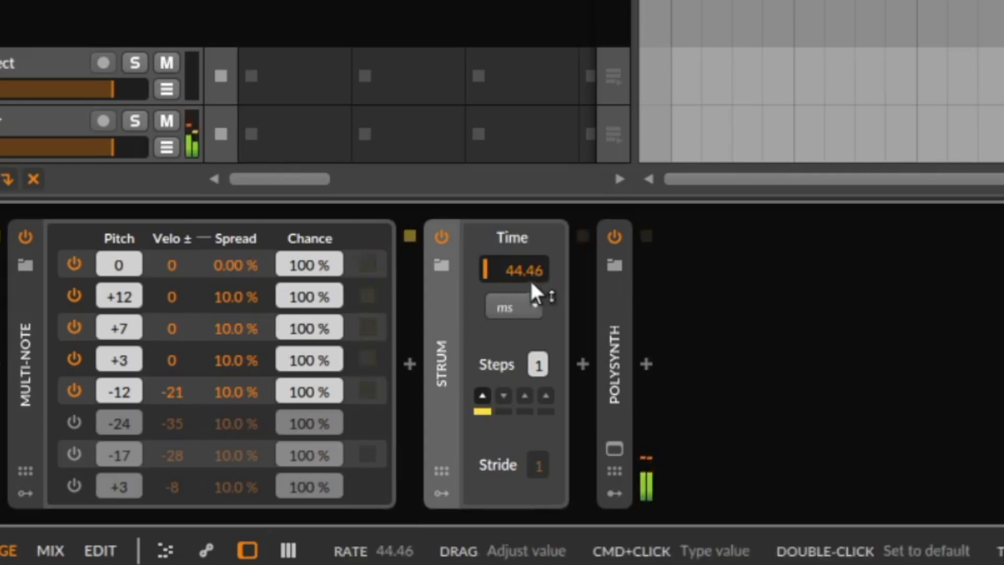
Set Strum's timebase to 16th note, reset its time to the default multiplier, and lower it to 0.24x
{"action": "left_click", "coordinate": [526, 310]}
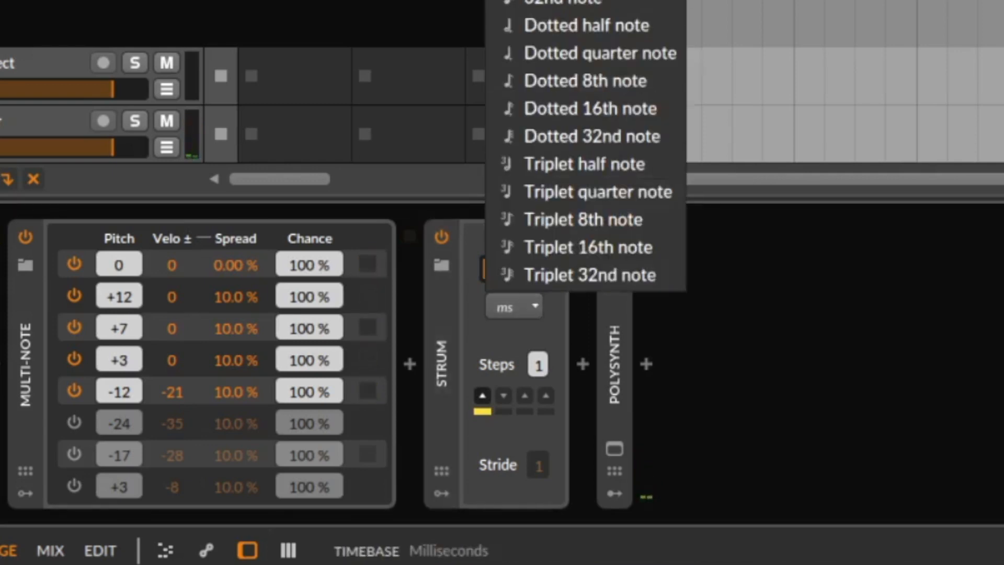
{"action": "left_click", "coordinate": [554, 1]}
{"action": "double_click", "coordinate": [512, 266]}
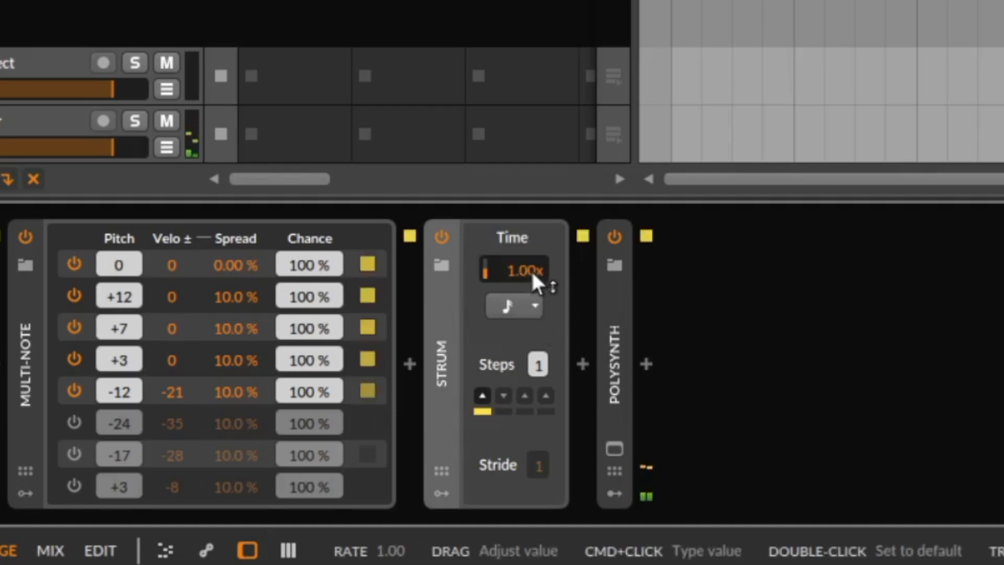
{"action": "left_click_drag", "start_coordinate": [514, 280], "coordinate": [515, 272]}
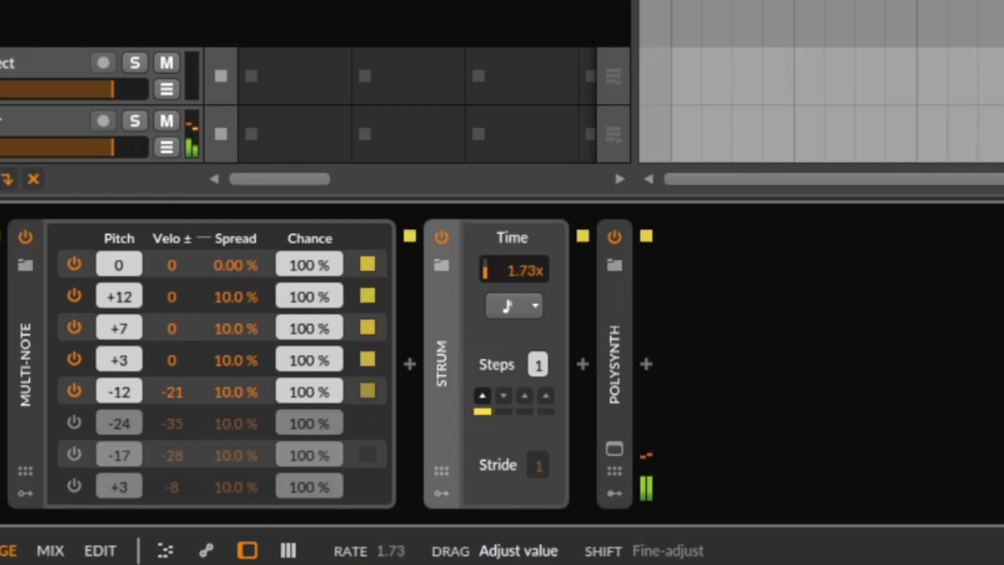
{"action": "left_click_drag", "start_coordinate": [515, 270], "coordinate": [515, 267]}
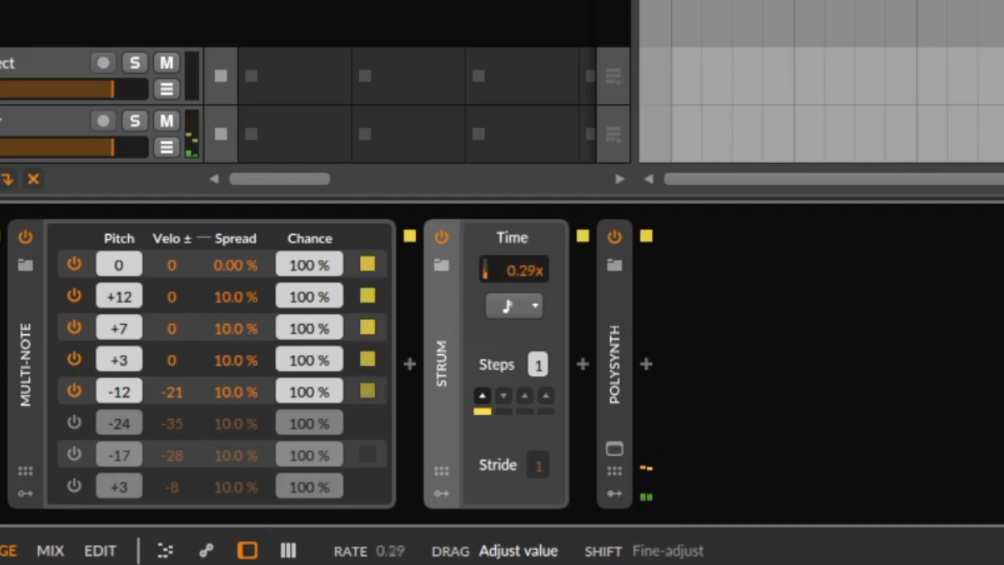
{"action": "left_click_drag", "start_coordinate": [515, 266], "coordinate": [515, 265]}
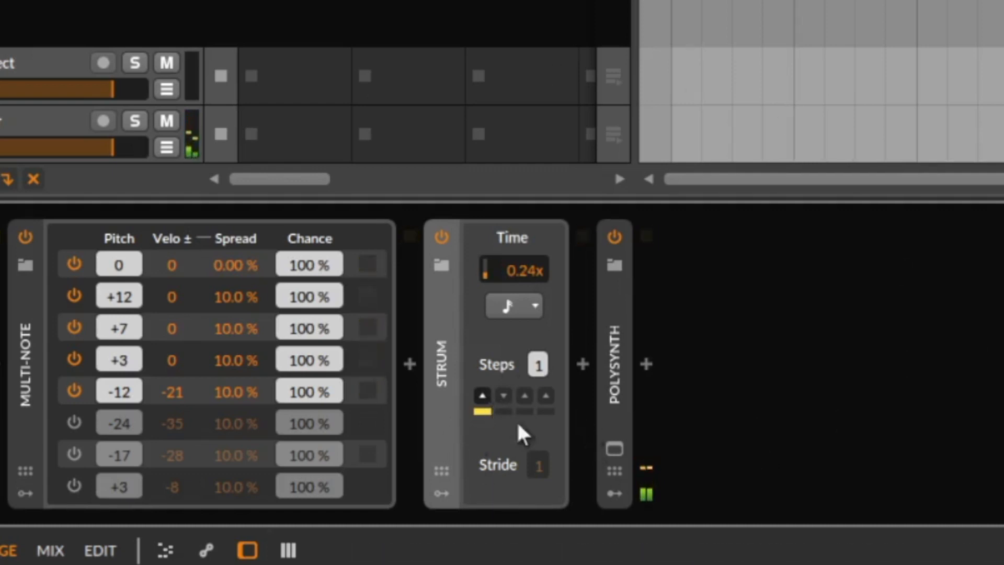
Switch Strum's first step to a downward strum and raise the time to 0.65x
{"action": "left_click", "coordinate": [482, 396]}
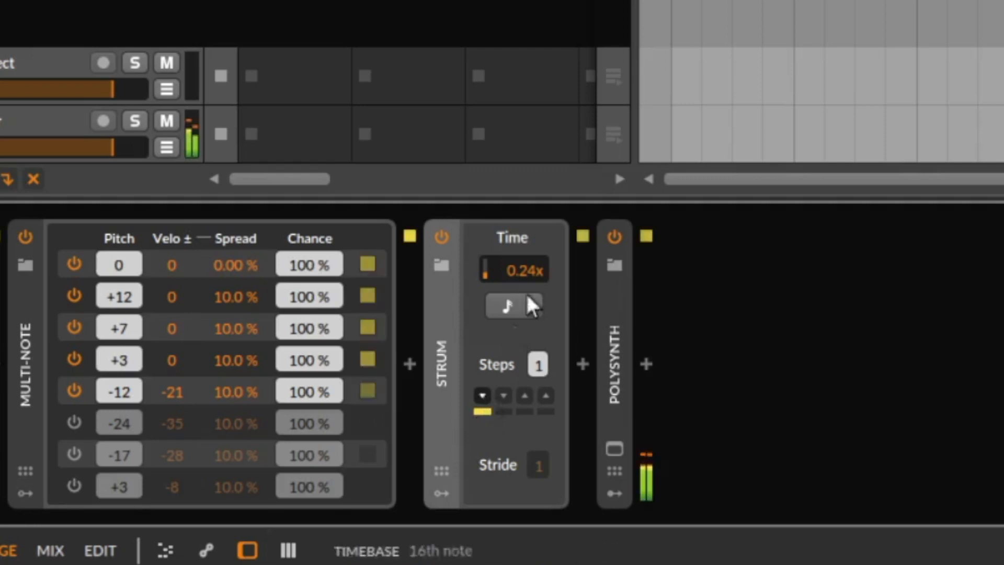
{"action": "left_click_drag", "start_coordinate": [543, 269], "coordinate": [542, 244]}
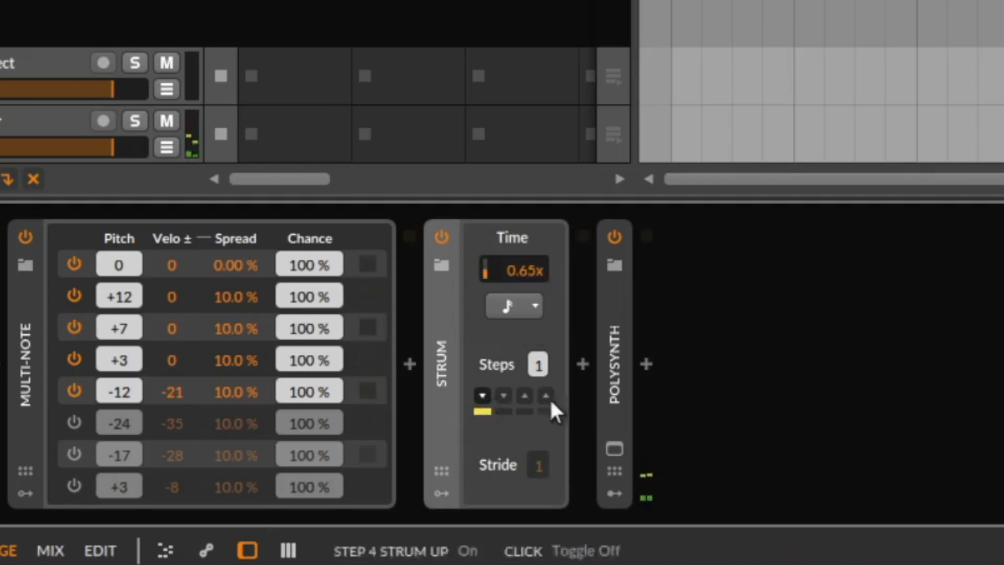
Try Strum with 4 steps, then return it to 1 step with an upward strum
{"action": "left_click_drag", "start_coordinate": [543, 369], "coordinate": [544, 345]}
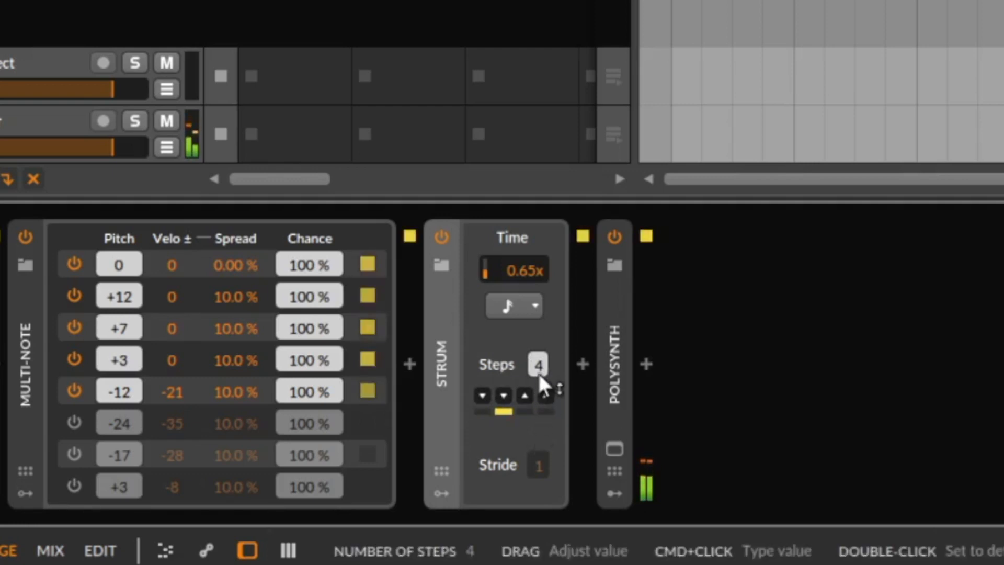
{"action": "left_click_drag", "start_coordinate": [539, 373], "coordinate": [540, 366]}
{"action": "left_click", "coordinate": [482, 397]}
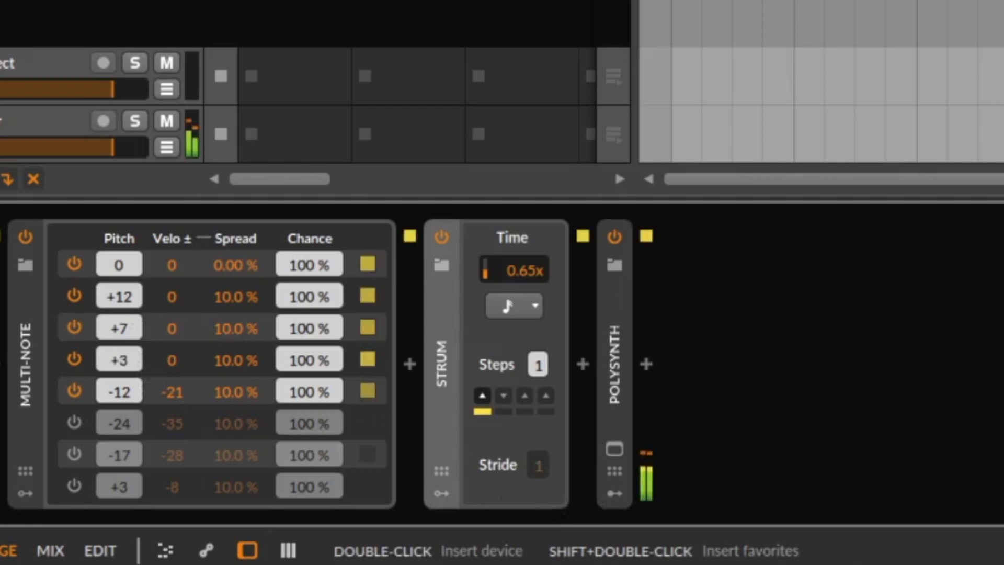
Raise Strum's stride and enable Multi-note's last three notes at pitches +20, -9 and +20
{"action": "left_click_drag", "start_coordinate": [544, 481], "coordinate": [544, 468]}
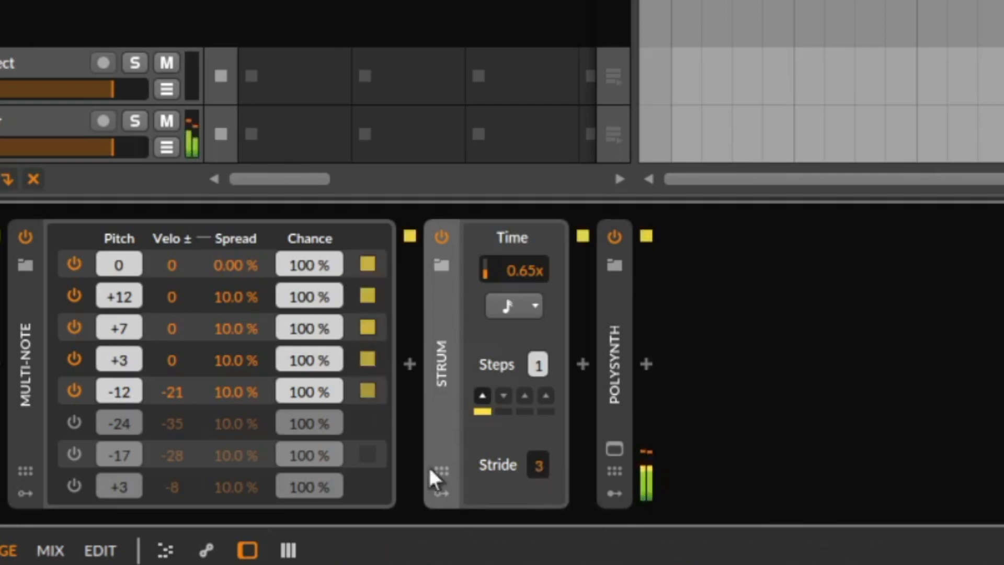
{"action": "left_click", "coordinate": [74, 422]}
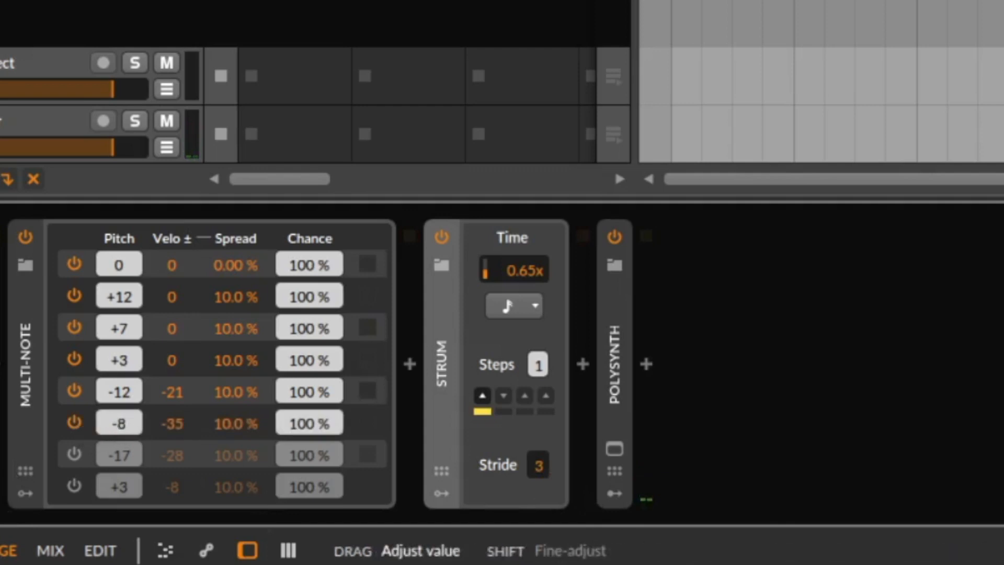
{"action": "left_click", "coordinate": [73, 454]}
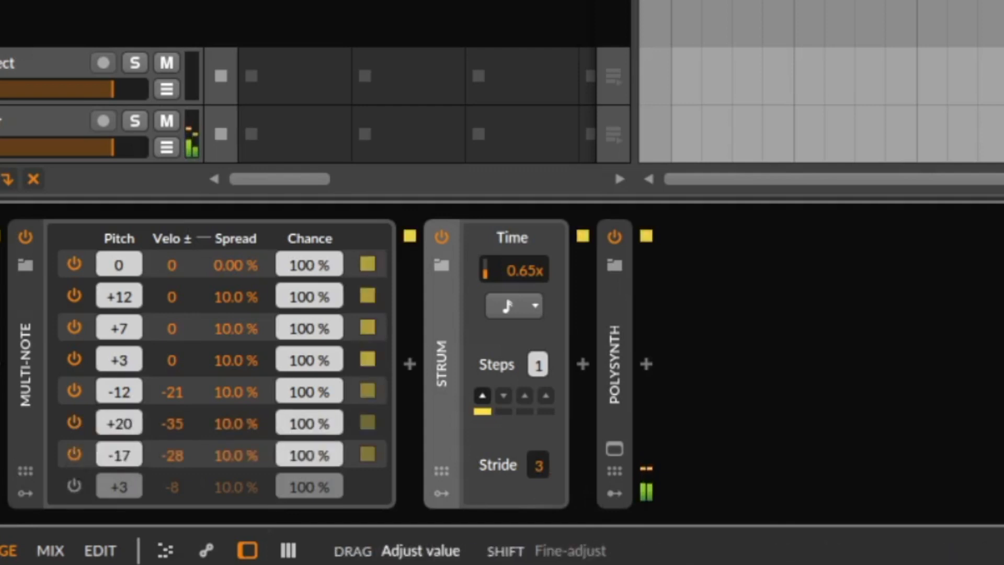
{"action": "left_click_drag", "start_coordinate": [125, 467], "coordinate": [124, 447]}
{"action": "left_click", "coordinate": [74, 485]}
{"action": "left_click_drag", "start_coordinate": [116, 489], "coordinate": [116, 450]}
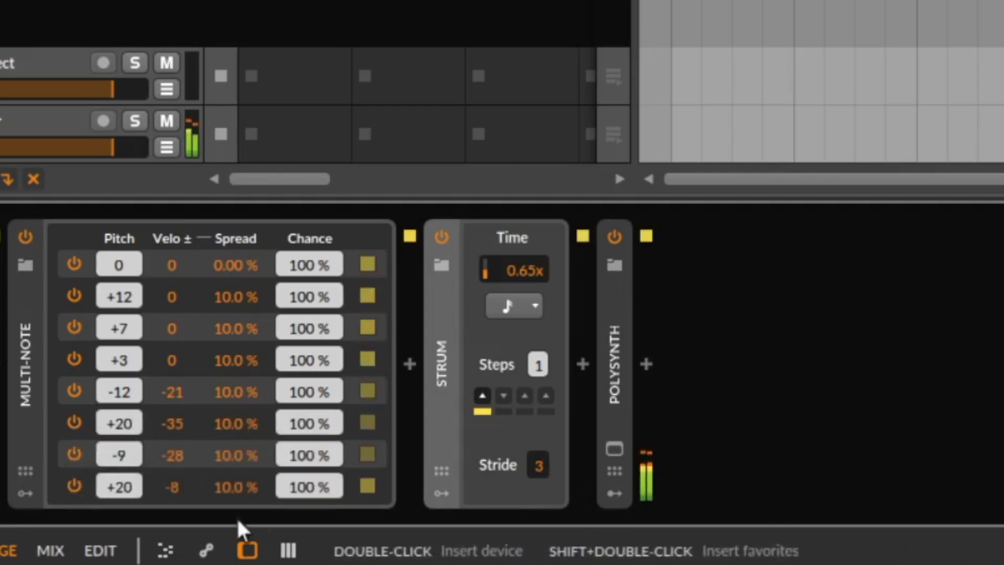
{"action": "left_click_drag", "start_coordinate": [545, 466], "coordinate": [538, 460]}
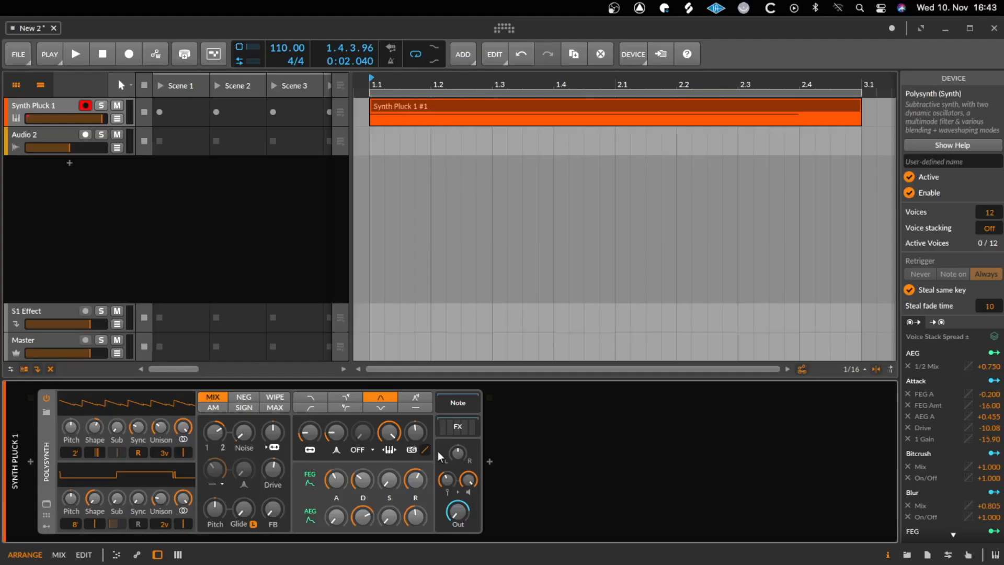
Insert a Bend device before the Polysynth
{"action": "left_click", "coordinate": [31, 463]}
{"action": "type", "text": "ben"}
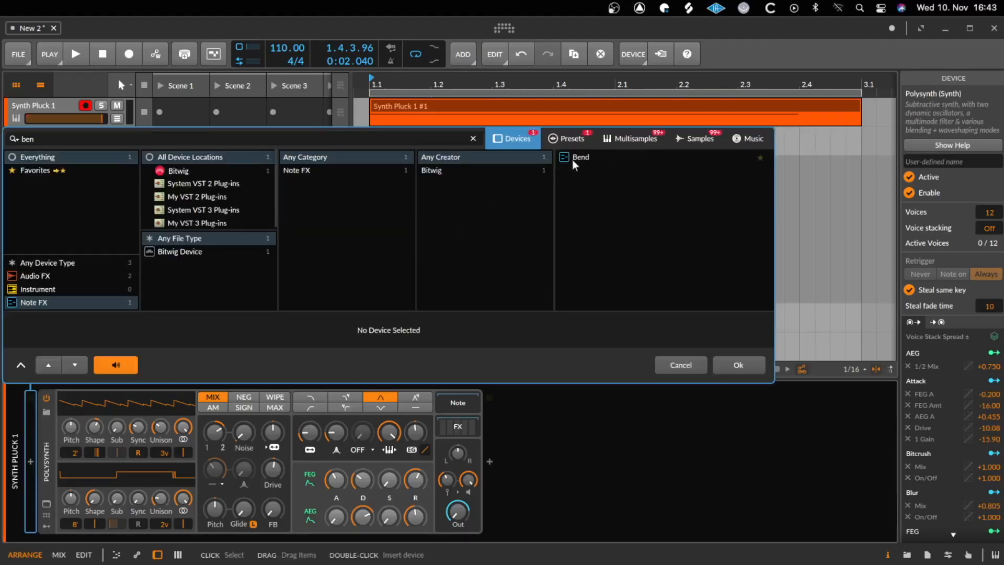
{"action": "double_click", "coordinate": [572, 158]}
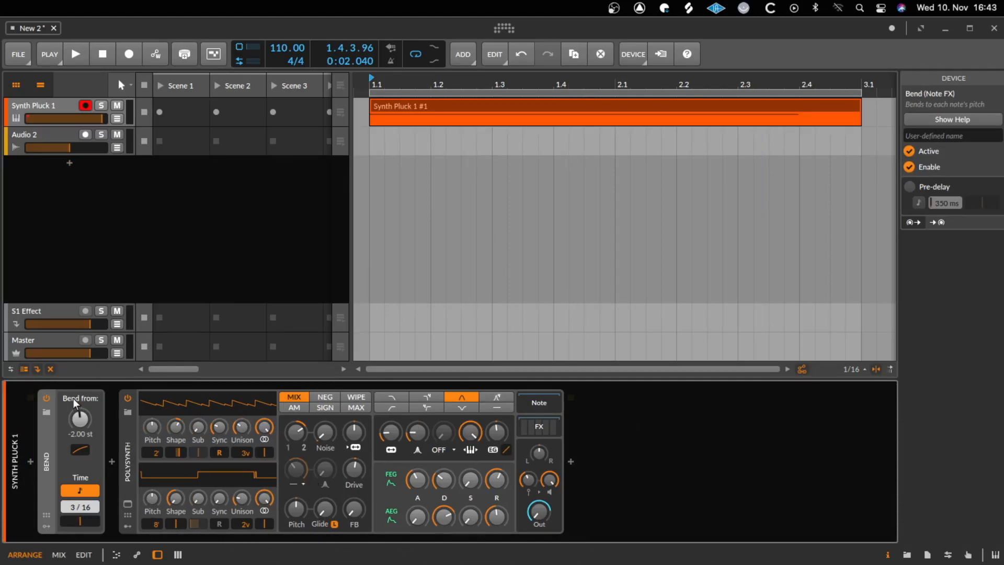
Fine-tune the Polysynth's AEG decay with Bend bypassed, then re-enable Bend and set its starting pitch to about +23.92 st
{"action": "left_click", "coordinate": [46, 398]}
{"action": "left_click_drag", "start_coordinate": [443, 516], "coordinate": [443, 515]}
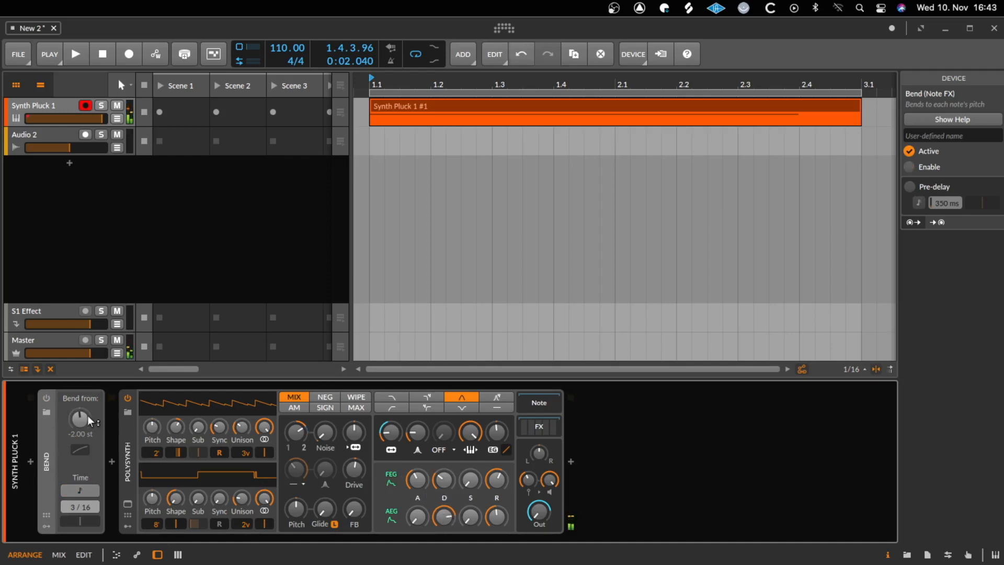
{"action": "left_click", "coordinate": [45, 396]}
{"action": "left_click_drag", "start_coordinate": [79, 418], "coordinate": [78, 403]}
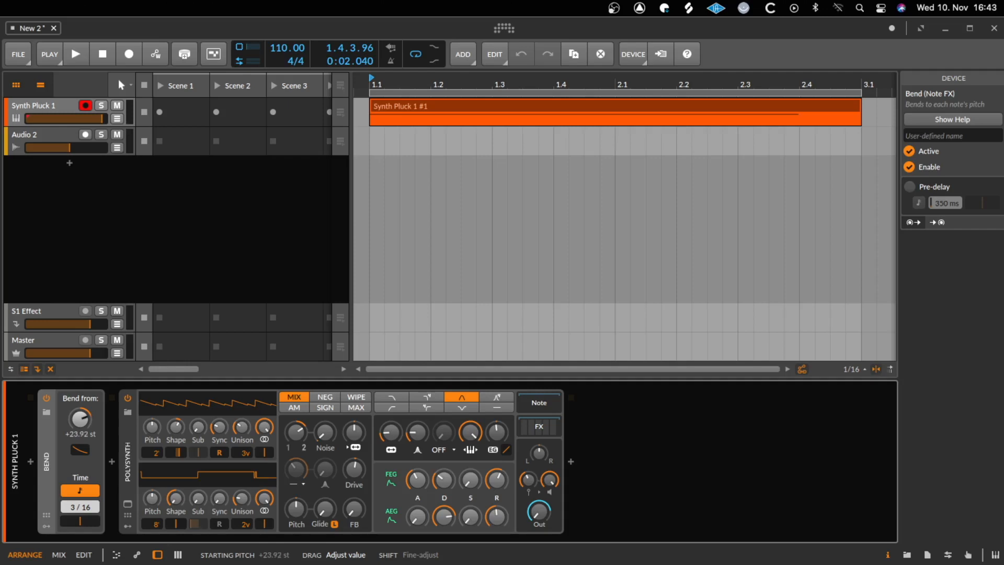
Switch Bend's time to milliseconds, set it to about 499 ms and raise the starting pitch to about +24.88 st
{"action": "left_click", "coordinate": [79, 490]}
{"action": "left_click_drag", "start_coordinate": [86, 510], "coordinate": [86, 499]}
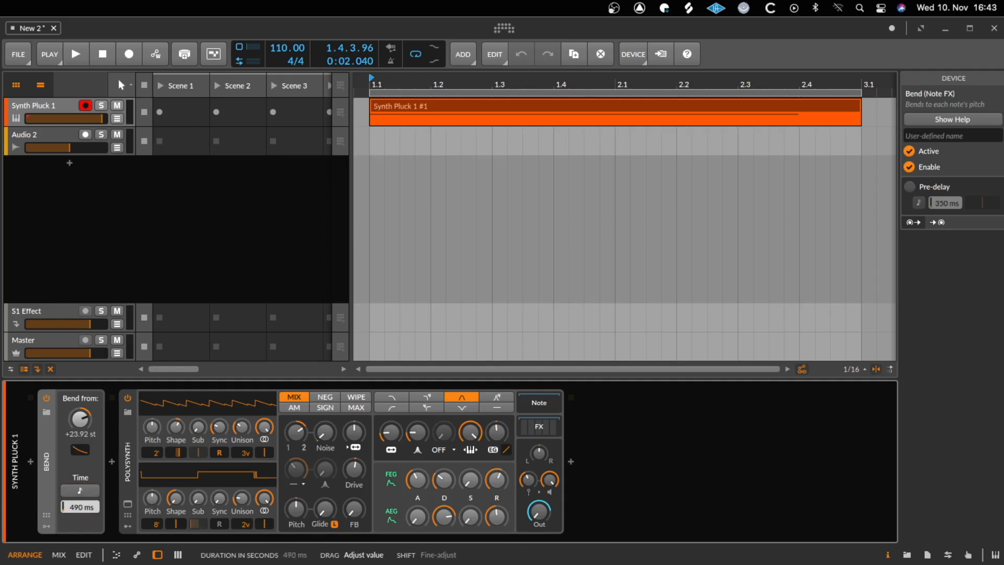
{"action": "left_click_drag", "start_coordinate": [81, 507], "coordinate": [82, 510]}
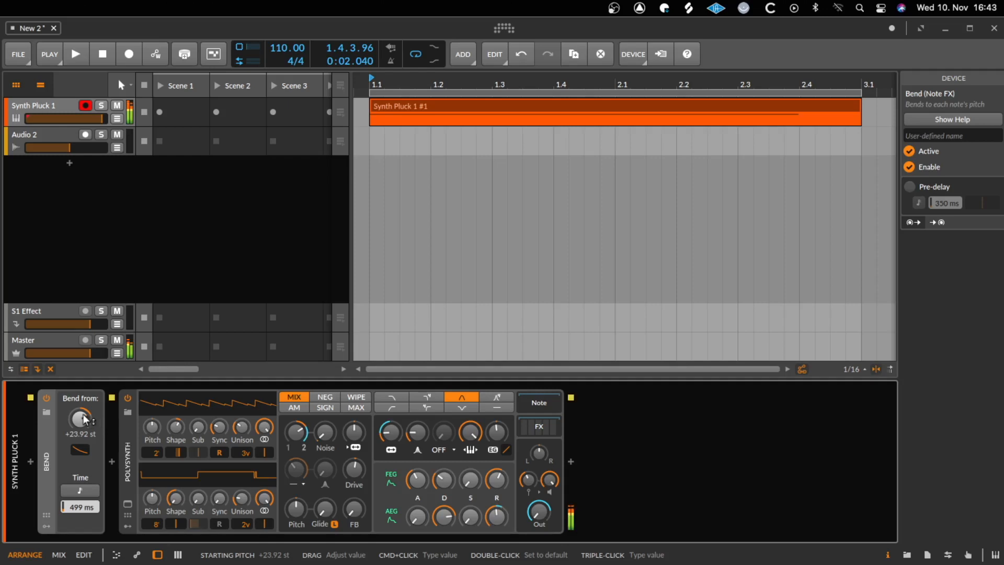
{"action": "mouse_move", "coordinate": [84, 420]}
{"action": "left_mouse_down"}
{"action": "mouse_move", "coordinate": [83, 449]}
{"action": "mouse_move", "coordinate": [84, 405]}
{"action": "left_mouse_up"}
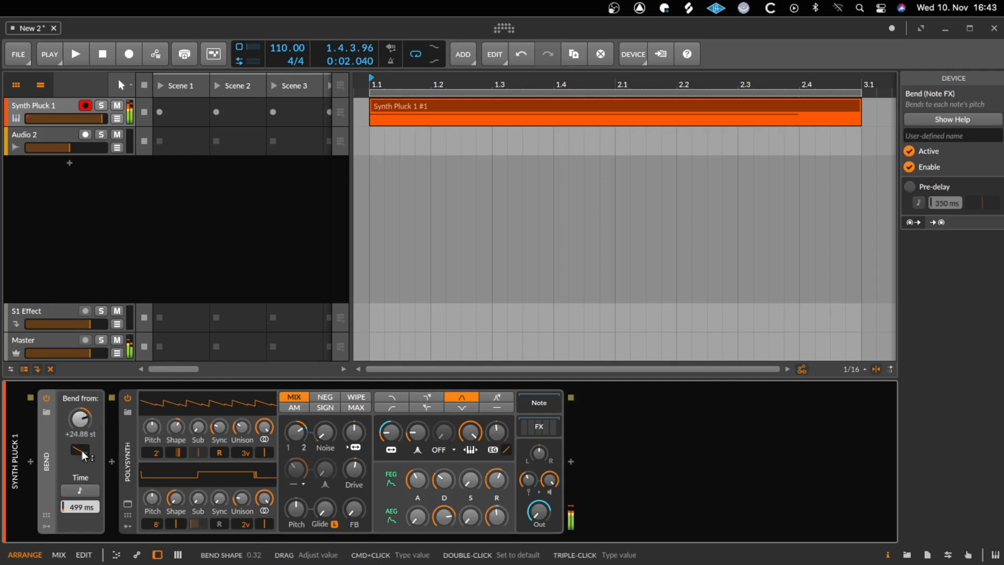
Try Bend durations of about 31, 106 and 43 ms, then lengthen the time to about 327 ms
{"action": "left_click_drag", "start_coordinate": [81, 506], "coordinate": [81, 522]}
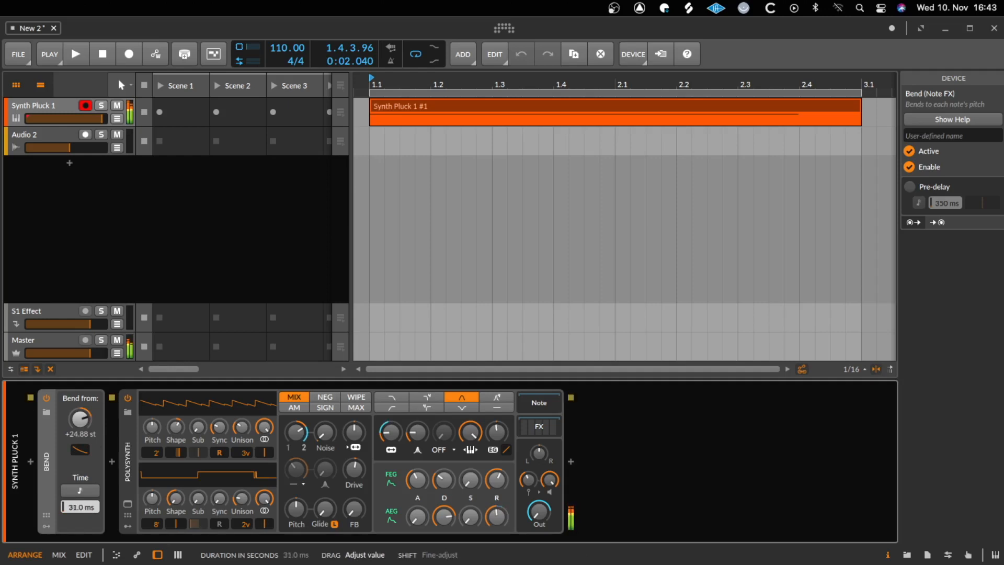
{"action": "left_click_drag", "start_coordinate": [81, 506], "coordinate": [81, 502]}
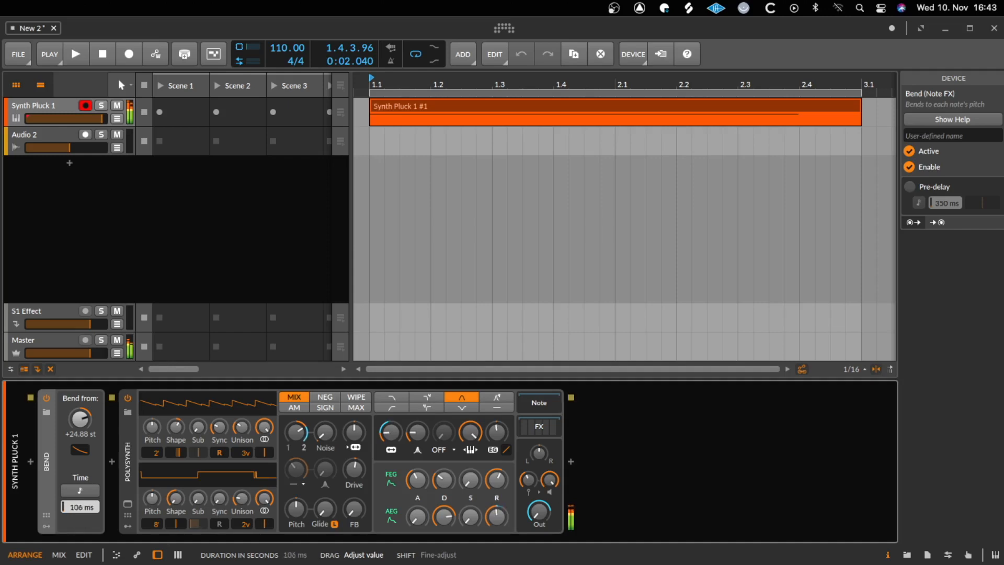
{"action": "left_click_drag", "start_coordinate": [81, 506], "coordinate": [80, 505]}
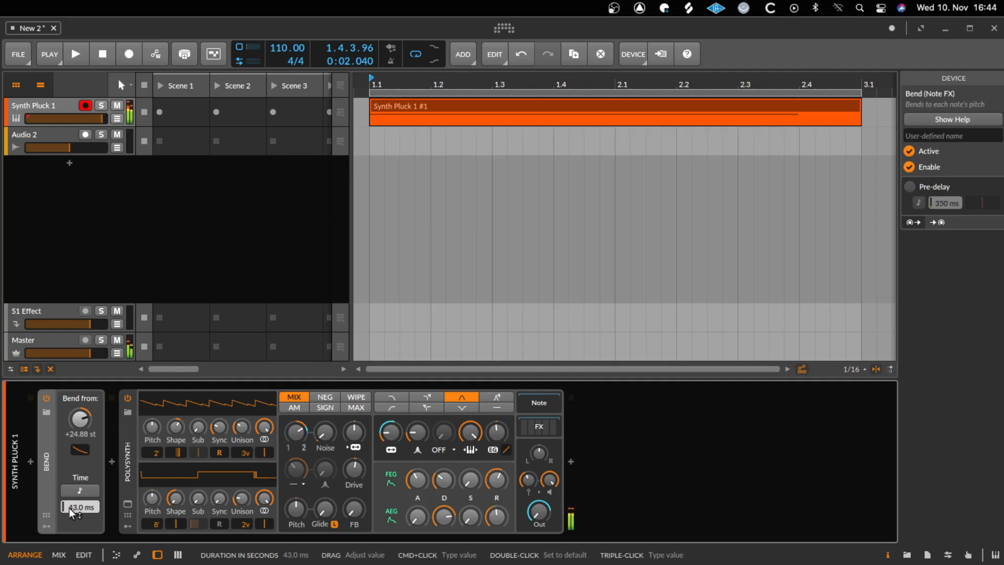
{"action": "left_click_drag", "start_coordinate": [77, 524], "coordinate": [78, 510]}
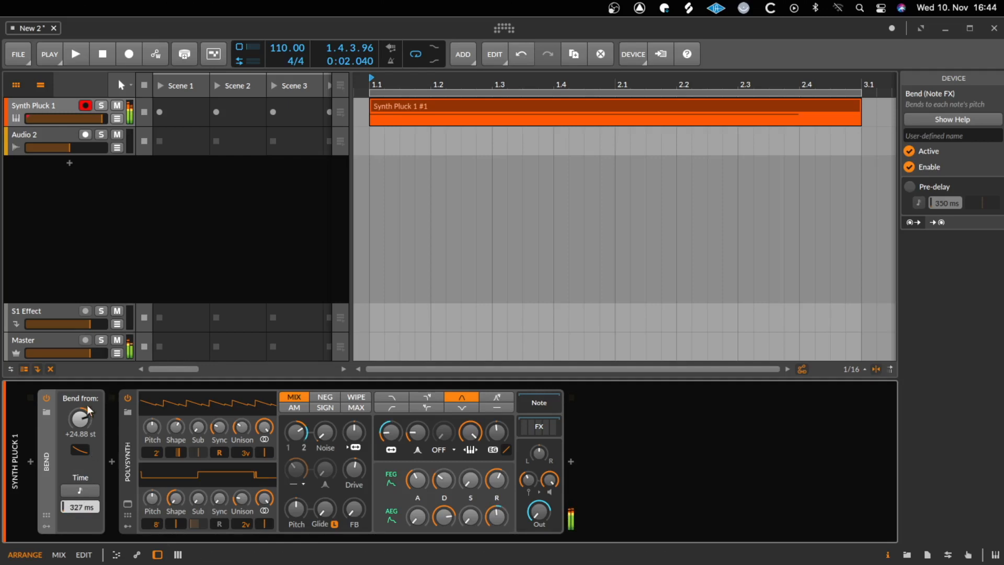
Set Bend's starting pitch to about -39.44 st and its time to 259 ms, comparing the sound with Bend bypassed and enabled
{"action": "left_click_drag", "start_coordinate": [80, 420], "coordinate": [80, 450]}
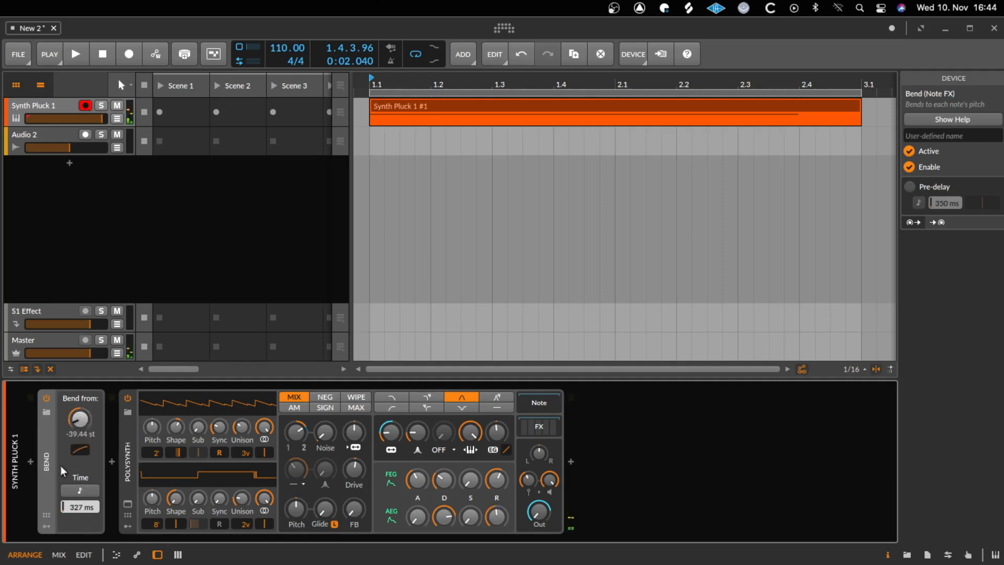
{"action": "left_click_drag", "start_coordinate": [84, 509], "coordinate": [84, 518]}
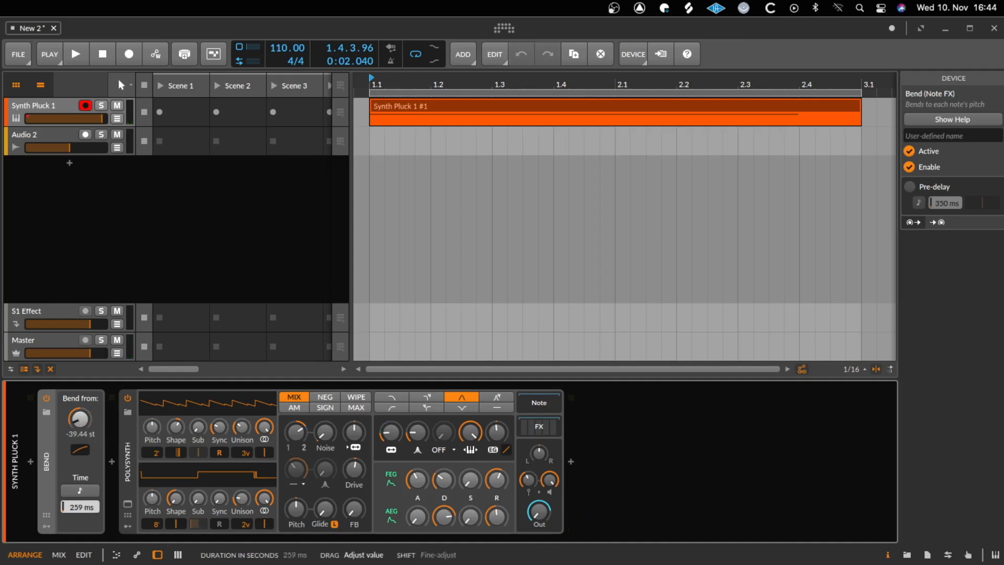
{"action": "left_click", "coordinate": [46, 401]}
{"action": "left_click", "coordinate": [47, 400]}
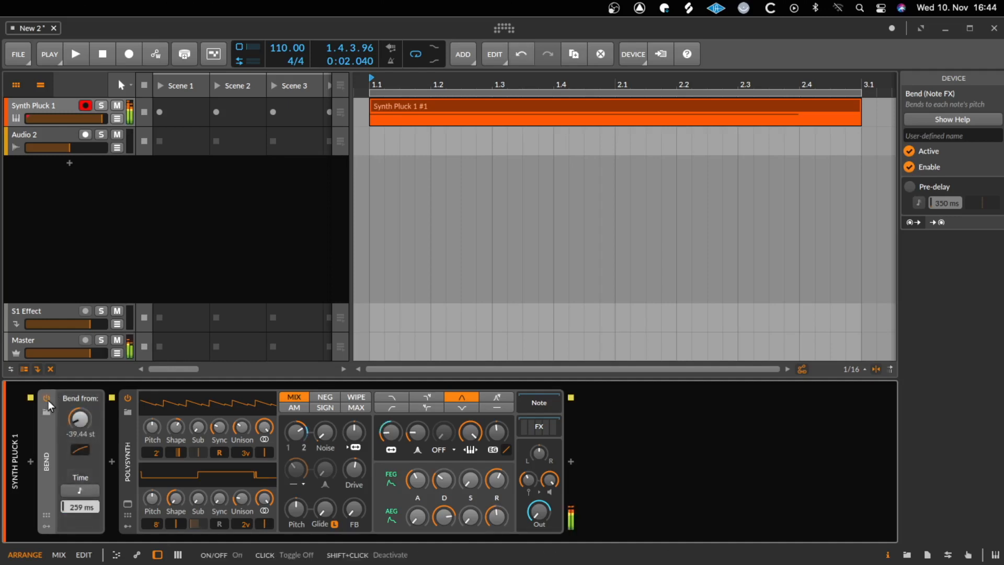
{"action": "left_click", "coordinate": [47, 400]}
{"action": "left_click", "coordinate": [47, 400]}
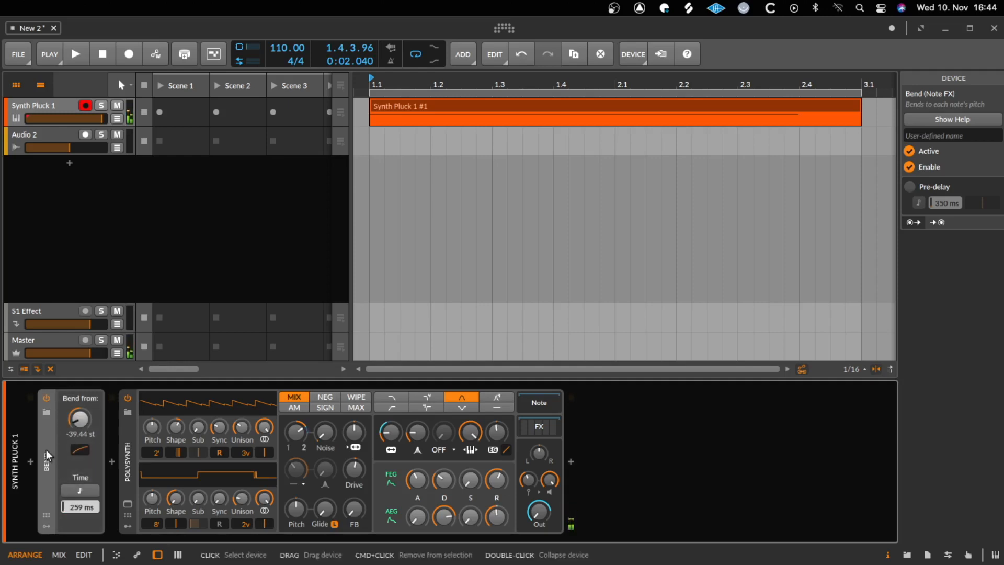
Insert an Arpeggiator before the Bend device
{"action": "left_click", "coordinate": [31, 462]}
{"action": "type", "text": "arp"}
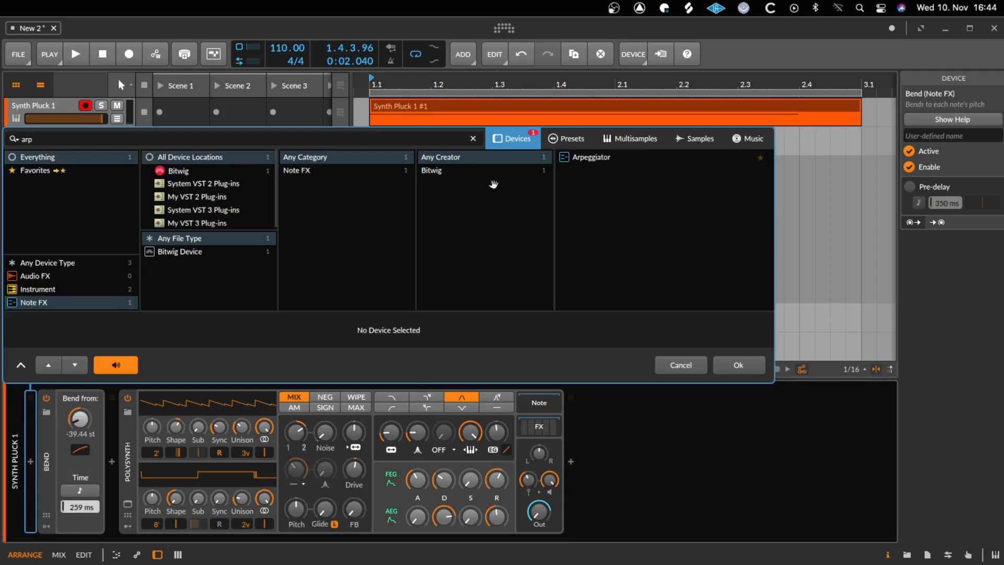
{"action": "double_click", "coordinate": [593, 158]}
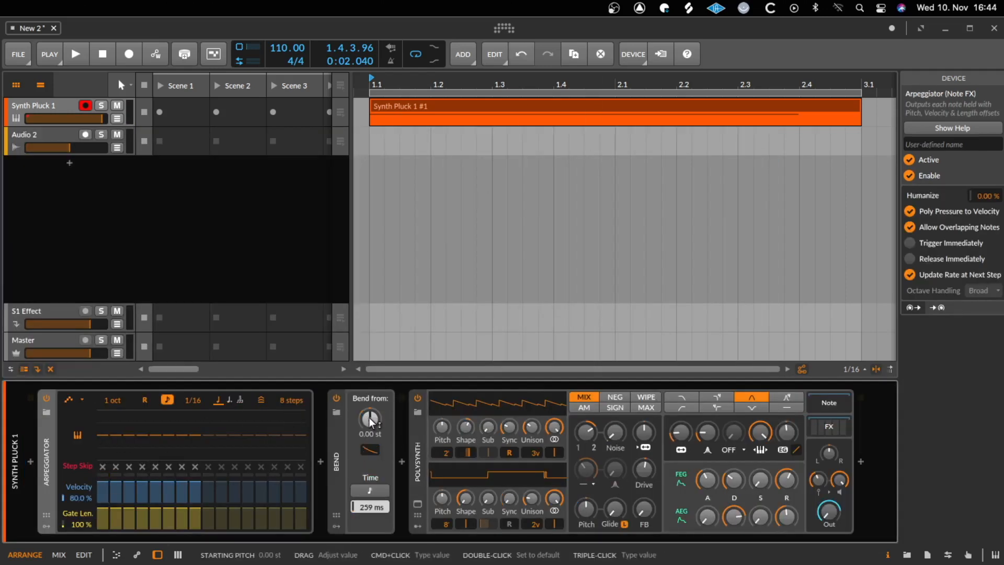
Reset Bend's starting pitch and, during playback, raise it to about +41.28 st with the time shortened to about 44 ms
{"action": "double_click", "coordinate": [369, 418]}
{"action": "key", "text": "space"}
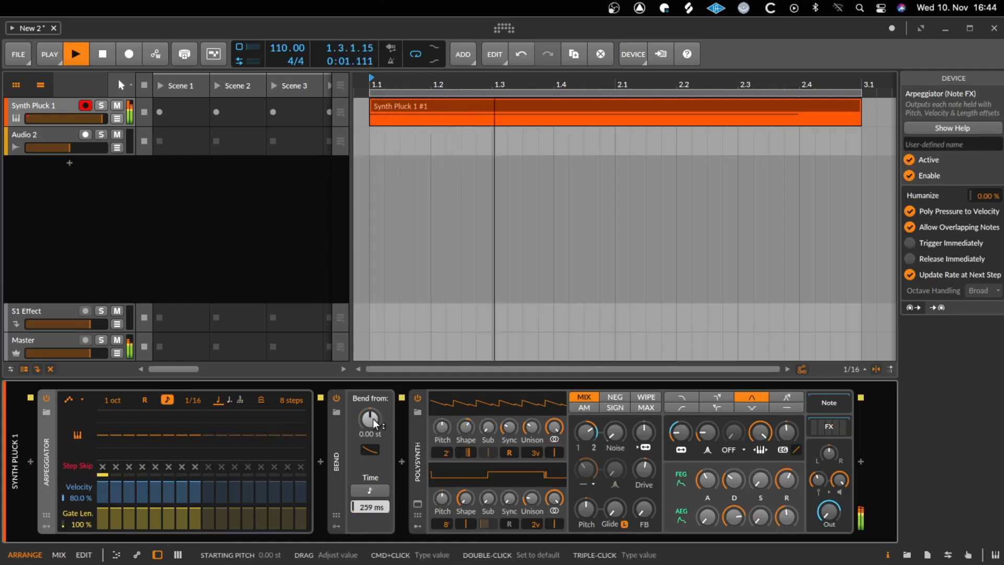
{"action": "left_click_drag", "start_coordinate": [371, 419], "coordinate": [370, 392]}
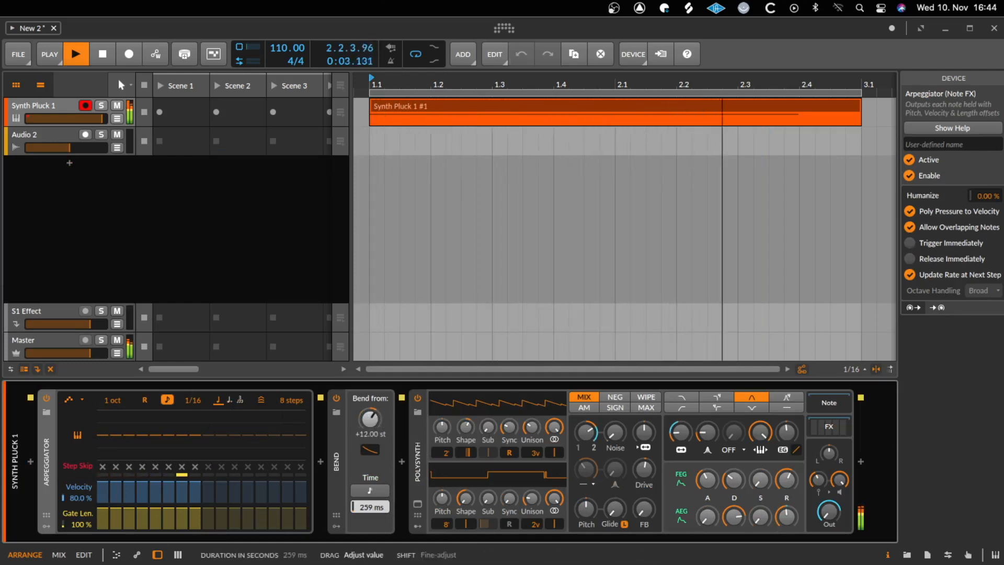
{"action": "mouse_move", "coordinate": [370, 504]}
{"action": "left_mouse_down"}
{"action": "mouse_move", "coordinate": [369, 526]}
{"action": "mouse_move", "coordinate": [369, 503]}
{"action": "left_mouse_up"}
{"action": "left_click_drag", "start_coordinate": [371, 420], "coordinate": [370, 368]}
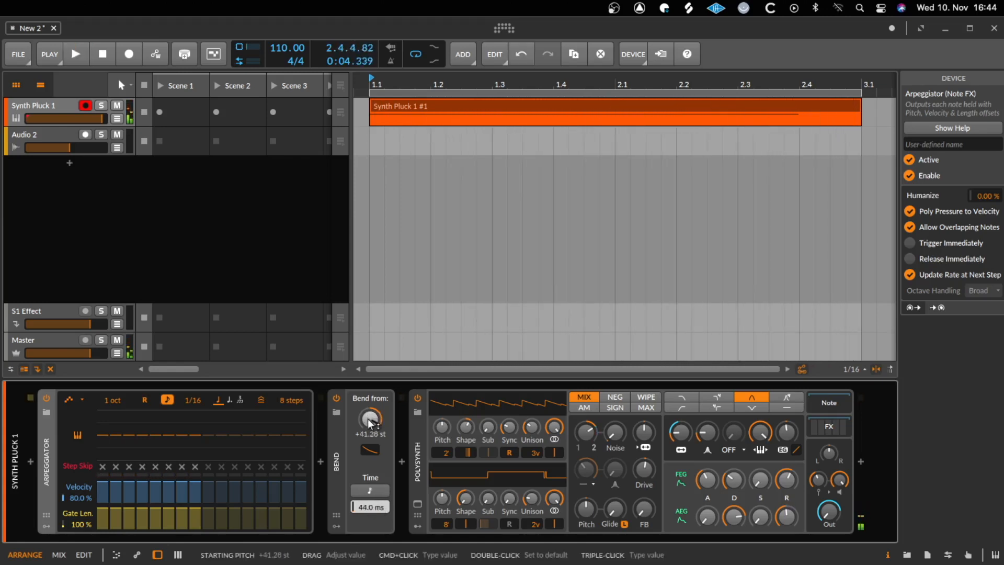
Fine-tune Bend's starting pitch to about +39.84 st and its time to 52 ms, then stop playback
{"action": "mouse_move", "coordinate": [370, 419]}
{"action": "left_mouse_down"}
{"action": "mouse_move", "coordinate": [370, 468]}
{"action": "mouse_move", "coordinate": [370, 437]}
{"action": "left_mouse_up"}
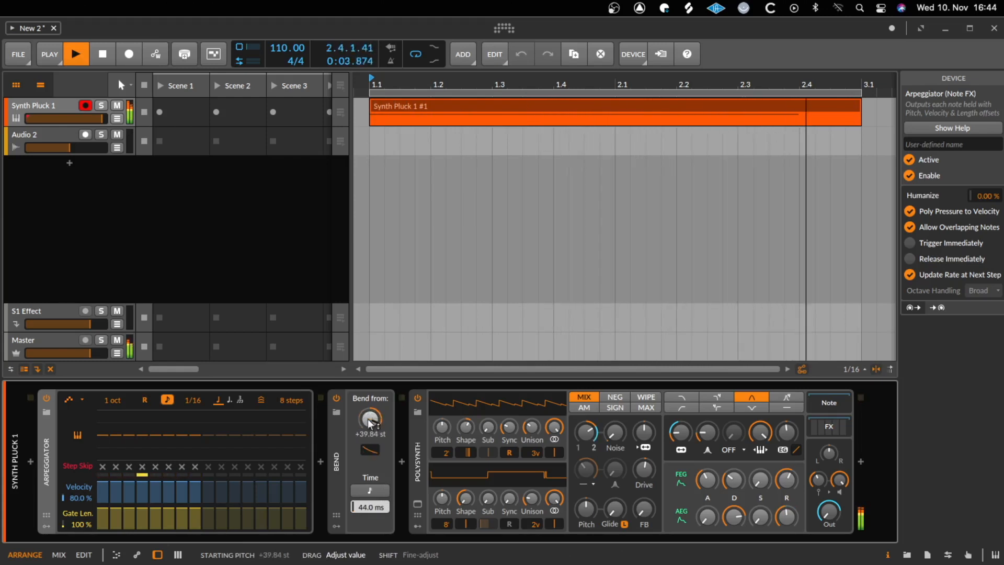
{"action": "mouse_move", "coordinate": [369, 506]}
{"action": "left_mouse_down"}
{"action": "mouse_move", "coordinate": [369, 459]}
{"action": "mouse_move", "coordinate": [369, 502]}
{"action": "left_mouse_up"}
{"action": "key", "text": "space"}
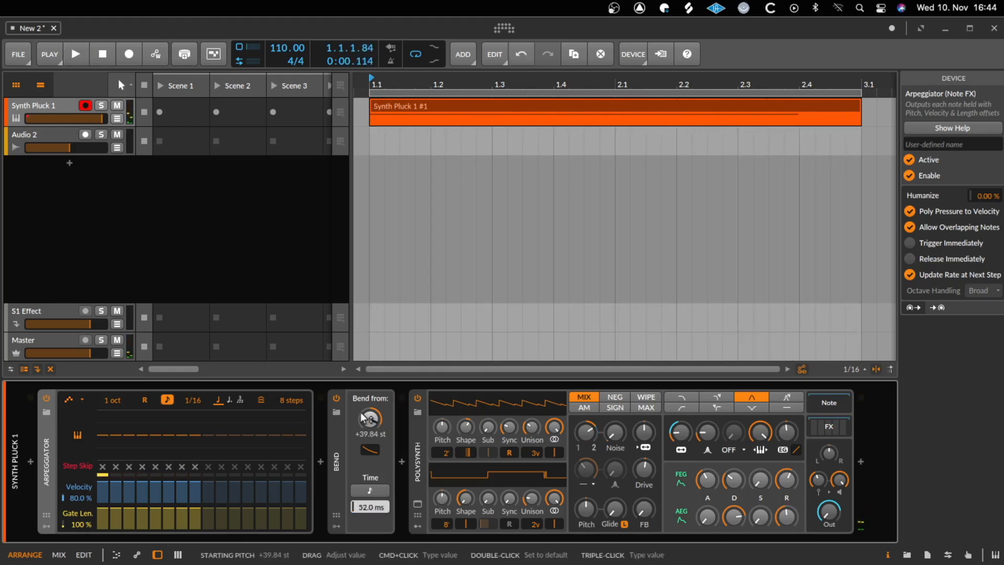
{"action": "left_click_drag", "start_coordinate": [367, 414], "coordinate": [366, 415]}
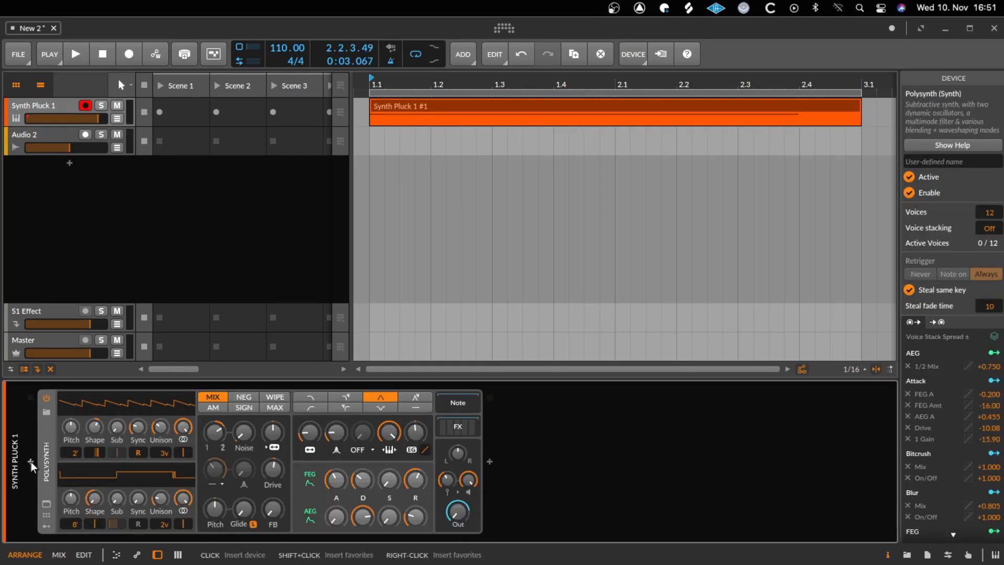
Insert a Note Repeats device before the Polysynth on the Synth Pluck 1 track
{"action": "left_click", "coordinate": [31, 462]}
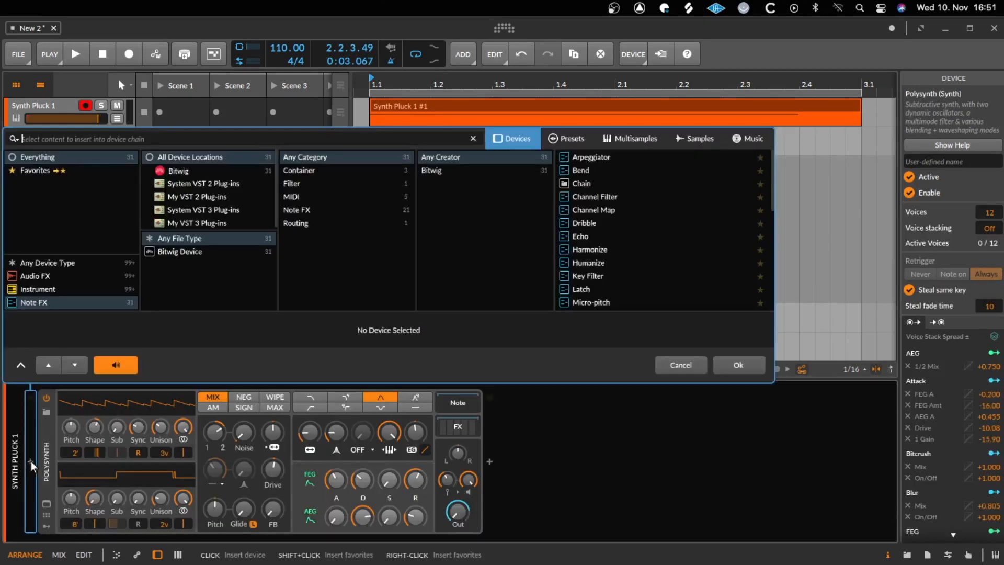
{"action": "type", "text": "re"}
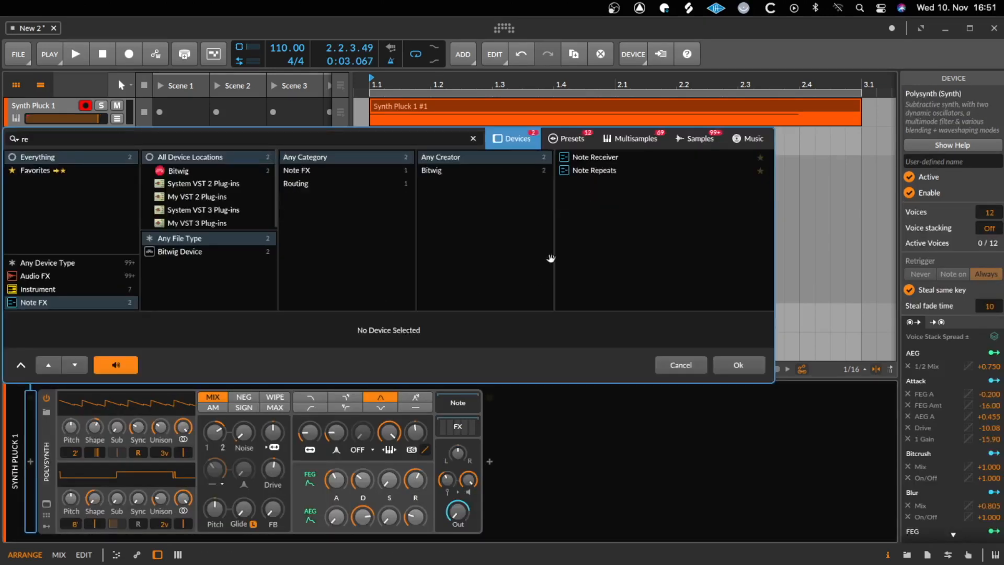
{"action": "double_click", "coordinate": [610, 171]}
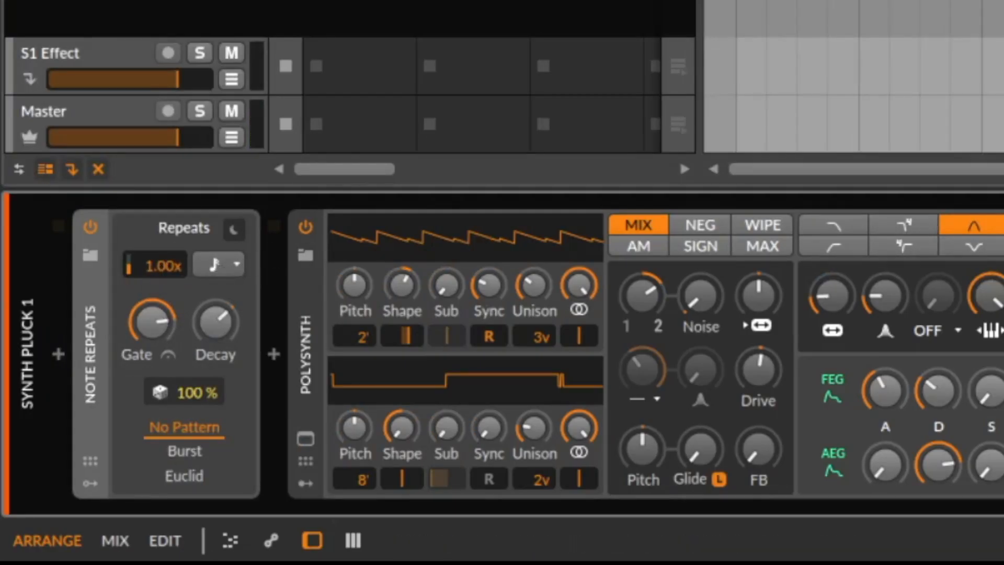
Shorten Note Repeats' gate length and raise its velocity decay to about 135 % while auditioning the sound
{"action": "key", "text": "space"}
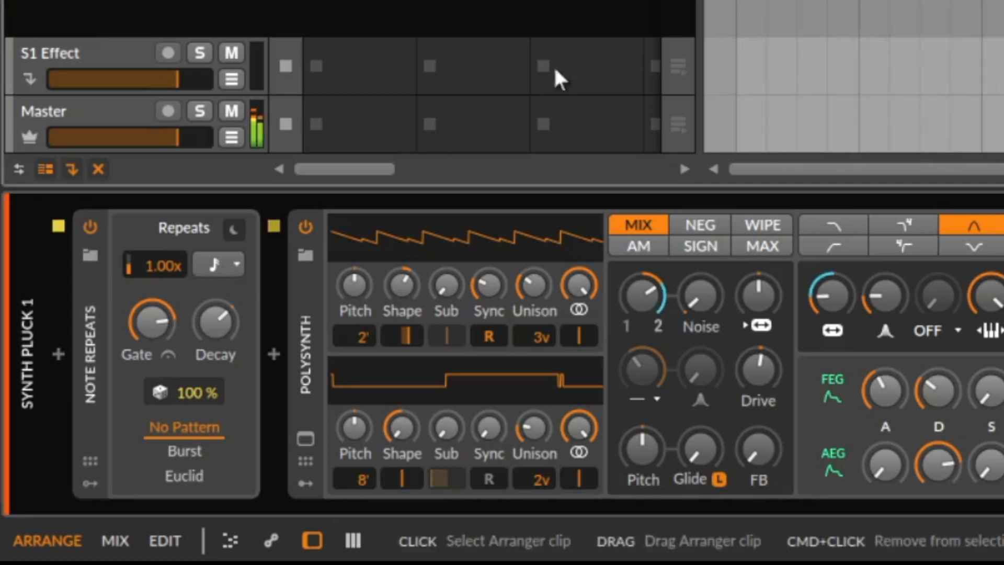
{"action": "left_click_drag", "start_coordinate": [155, 321], "coordinate": [155, 345]}
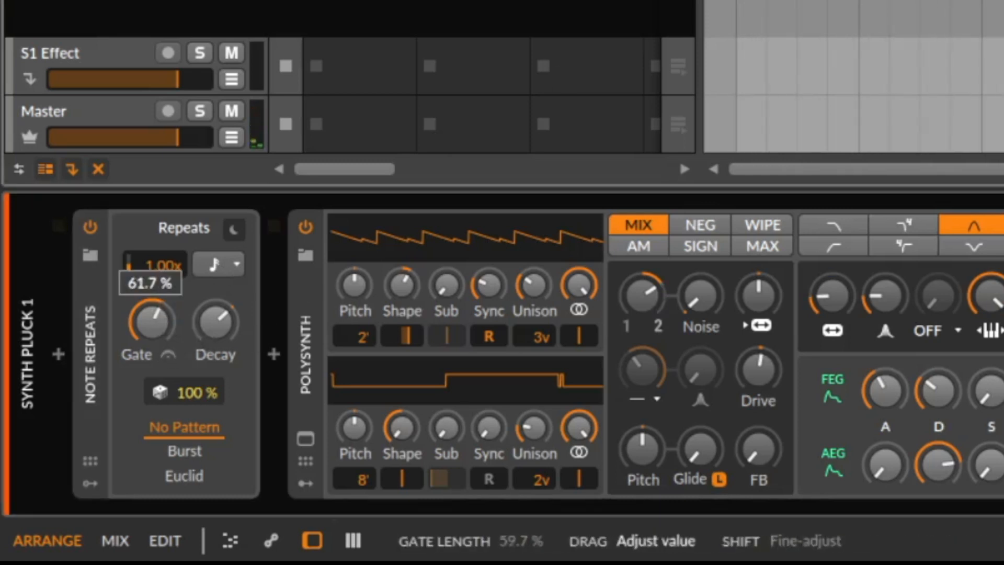
{"action": "left_click_drag", "start_coordinate": [153, 310], "coordinate": [156, 382]}
{"action": "left_click_drag", "start_coordinate": [155, 329], "coordinate": [219, 261]}
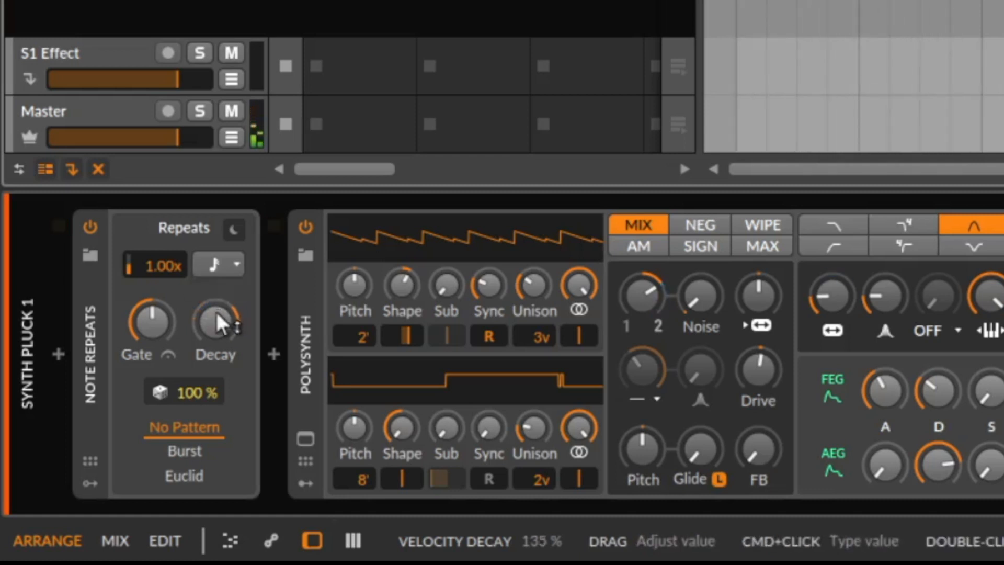
View Note Repeats' rate options and try a repeat chance of about 50.5 %, then reset the chance to 100 %
{"action": "left_click", "coordinate": [229, 265]}
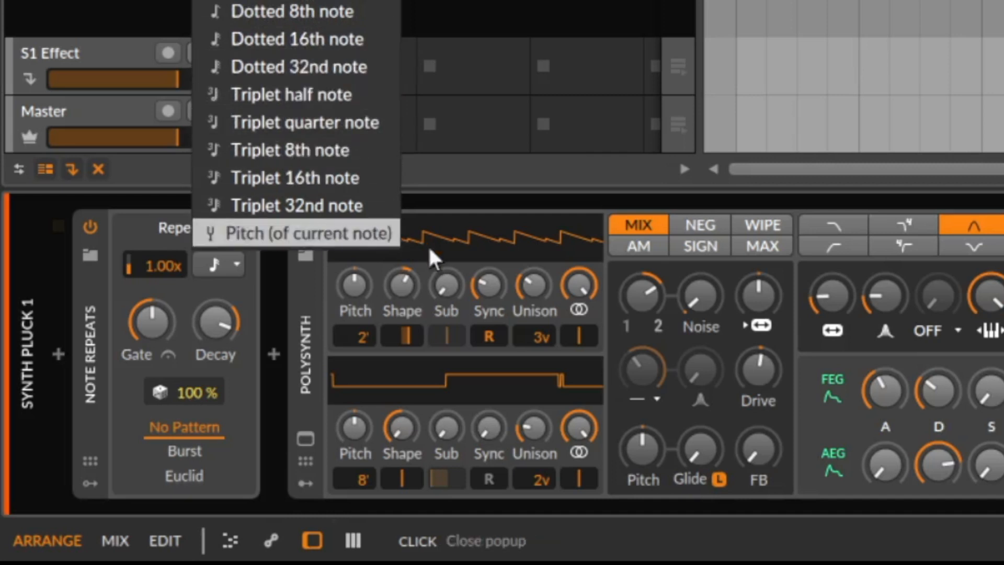
{"action": "left_click", "coordinate": [139, 341]}
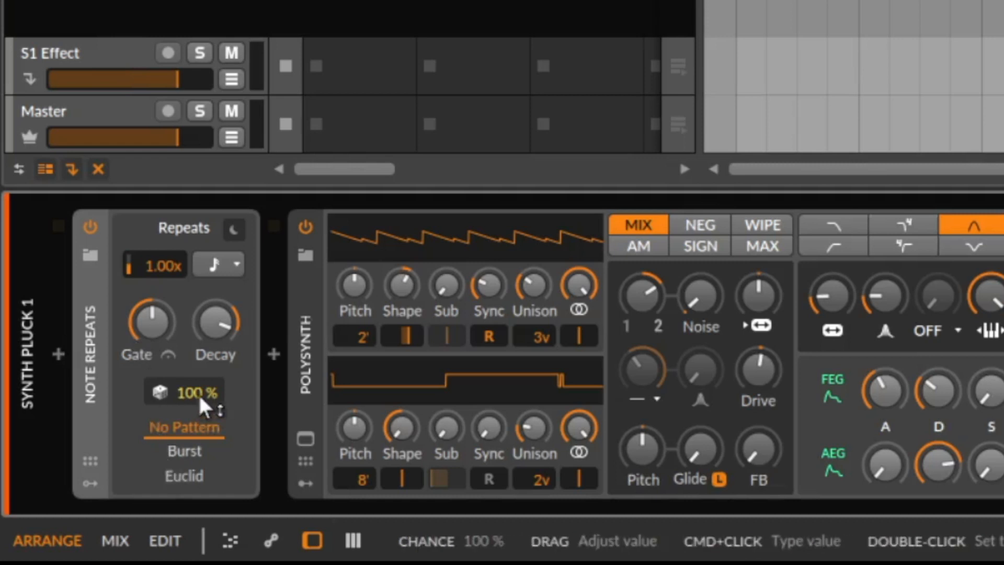
{"action": "left_click_drag", "start_coordinate": [195, 402], "coordinate": [194, 434]}
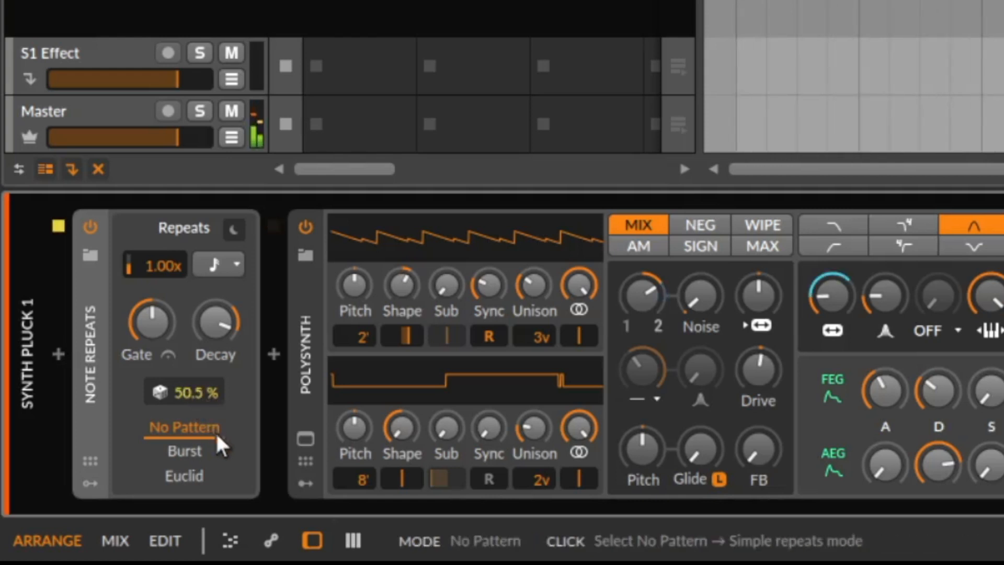
{"action": "double_click", "coordinate": [191, 393]}
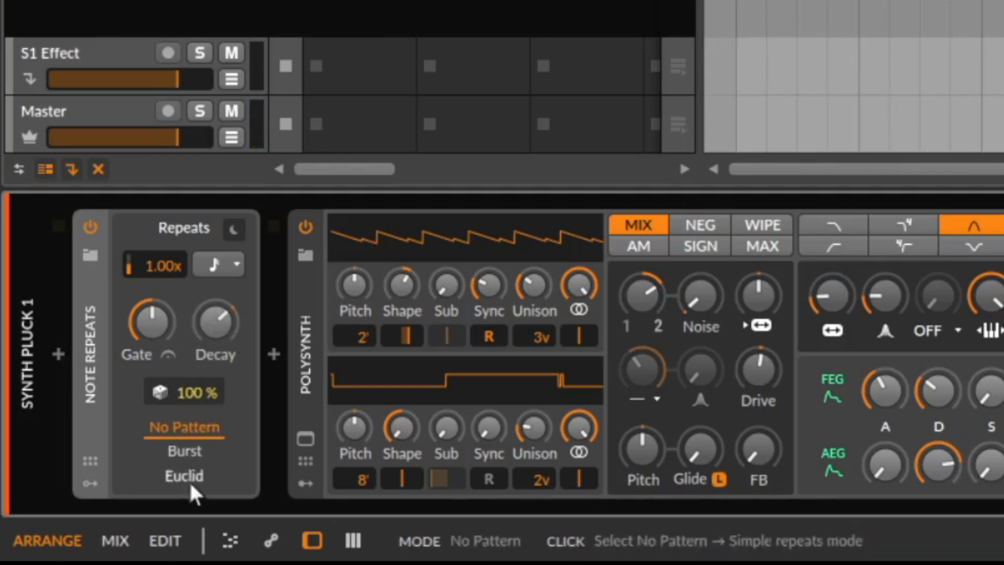
Switch Note Repeats to Burst mode with a pattern density of about 55.3 % and an accent count of 62 %
{"action": "left_click", "coordinate": [197, 453]}
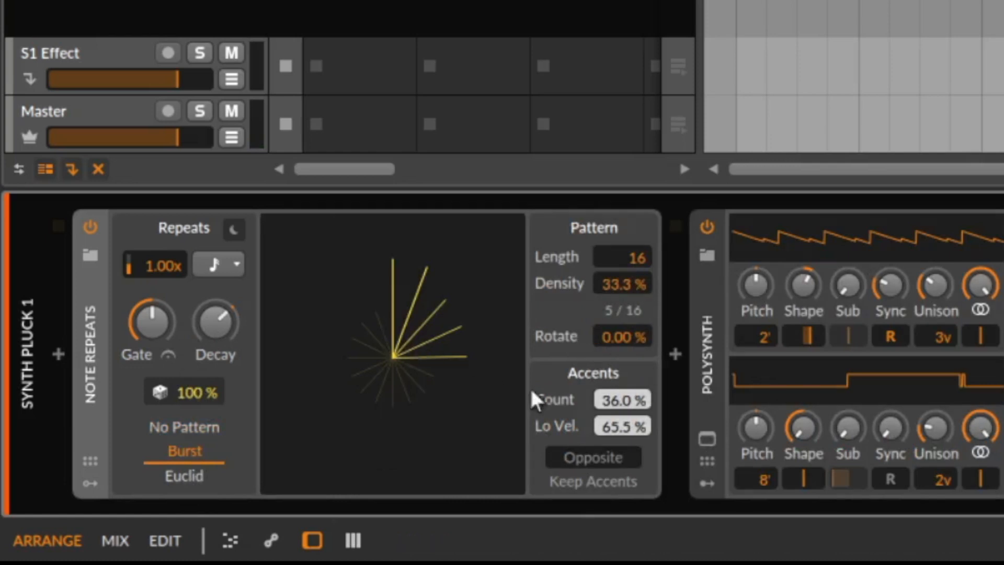
{"action": "left_click_drag", "start_coordinate": [564, 287], "coordinate": [563, 257]}
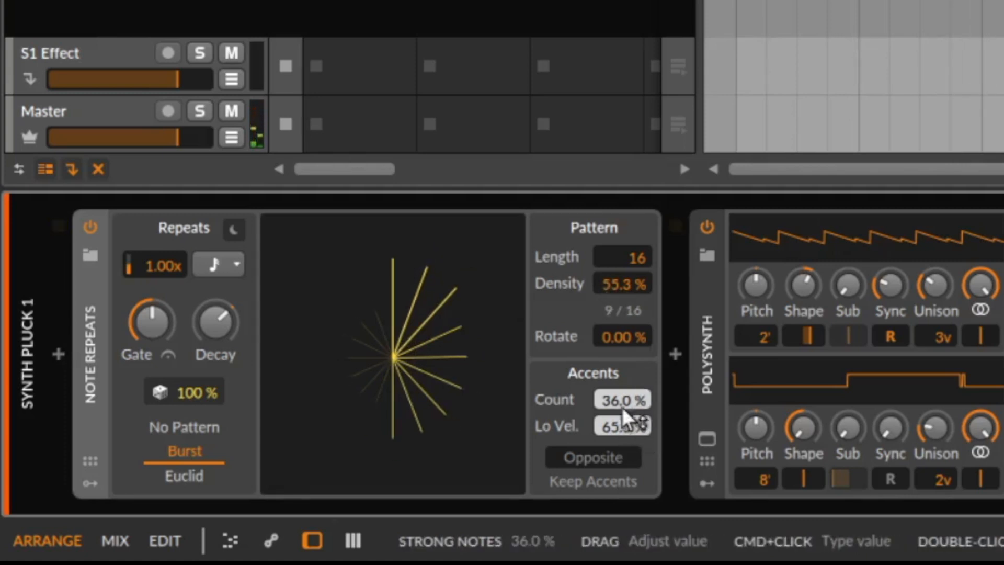
{"action": "left_click_drag", "start_coordinate": [614, 401], "coordinate": [613, 370]}
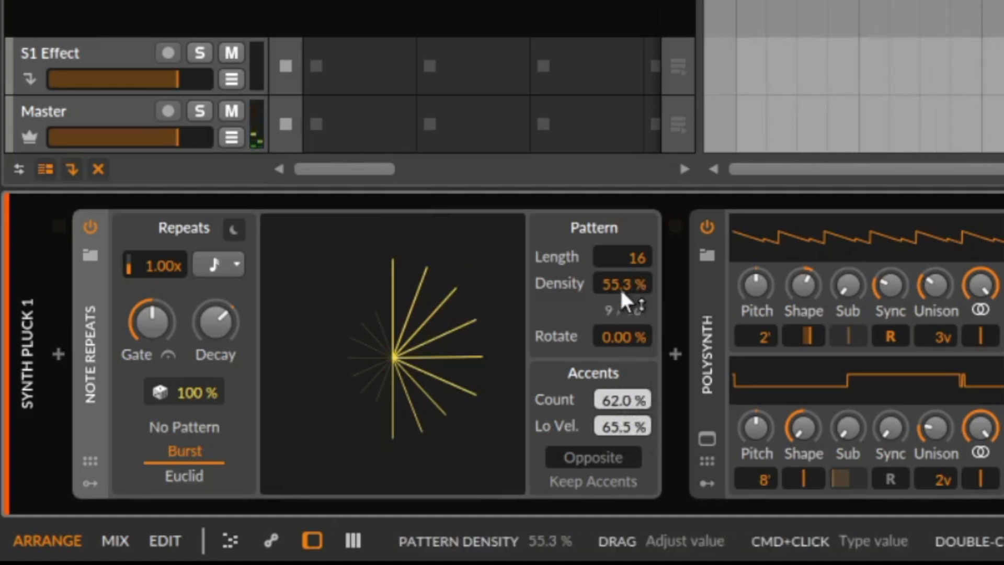
Set the Burst pattern's density to 100 %, its non-accent low velocity to about 26.5 % and its rotation to 51 %
{"action": "mouse_move", "coordinate": [617, 287]}
{"action": "left_mouse_down"}
{"action": "mouse_move", "coordinate": [617, 251]}
{"action": "mouse_move", "coordinate": [620, 283]}
{"action": "left_mouse_up"}
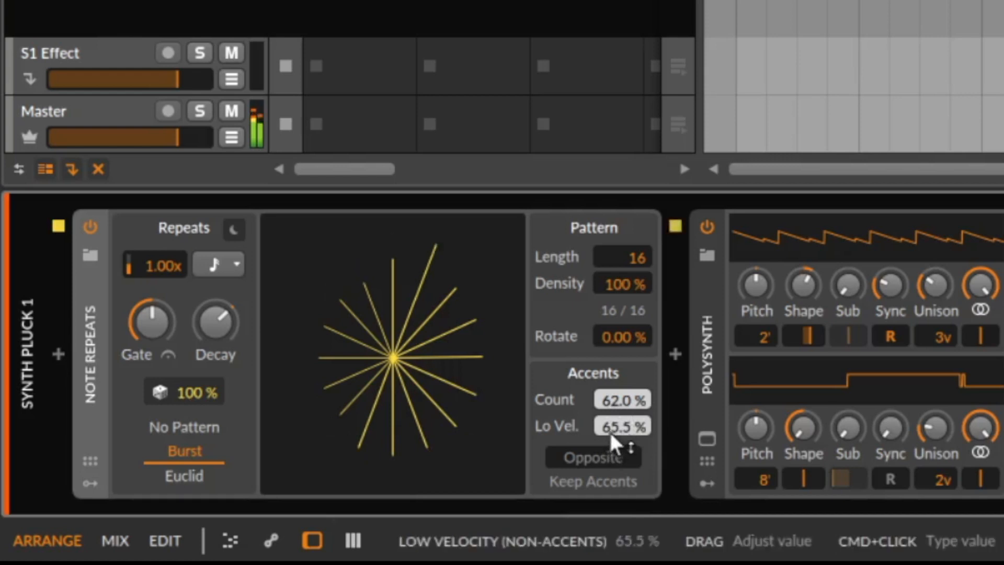
{"action": "left_click_drag", "start_coordinate": [614, 442], "coordinate": [615, 455]}
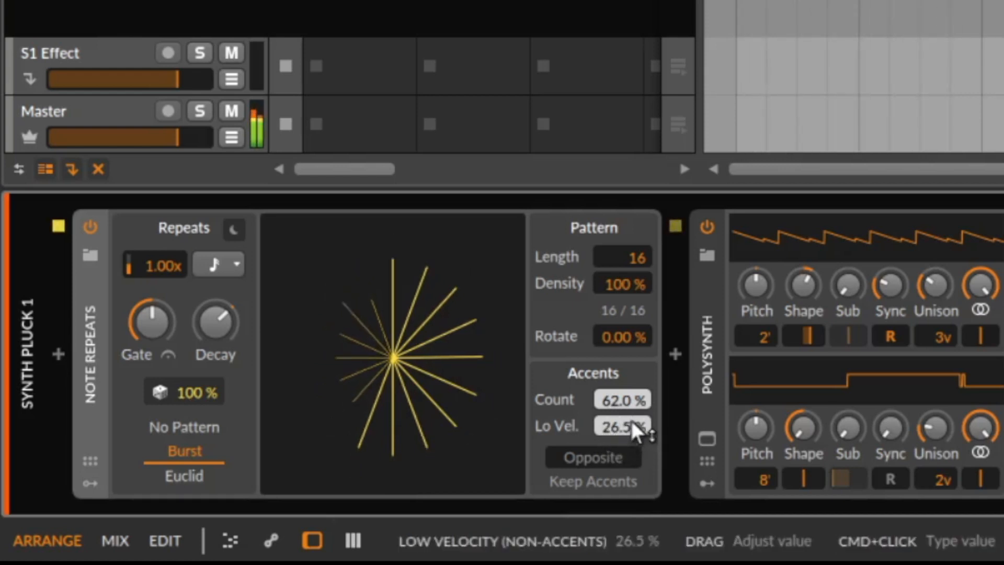
{"action": "left_click_drag", "start_coordinate": [611, 345], "coordinate": [612, 305]}
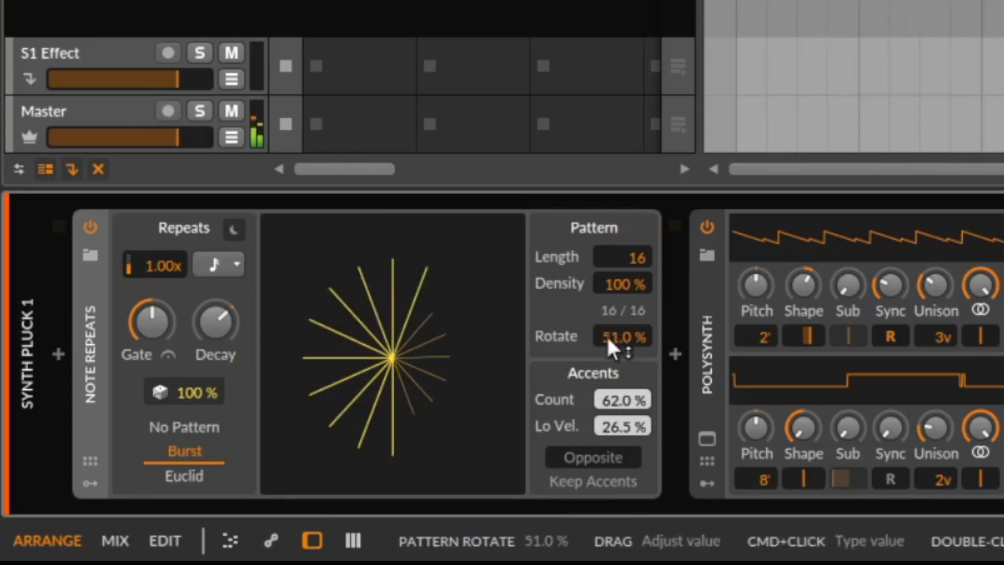
Switch Note Repeats to Euclid mode with the pattern rotation reset to 0 % and the density lowered to about 53.5 %
{"action": "double_click", "coordinate": [610, 340]}
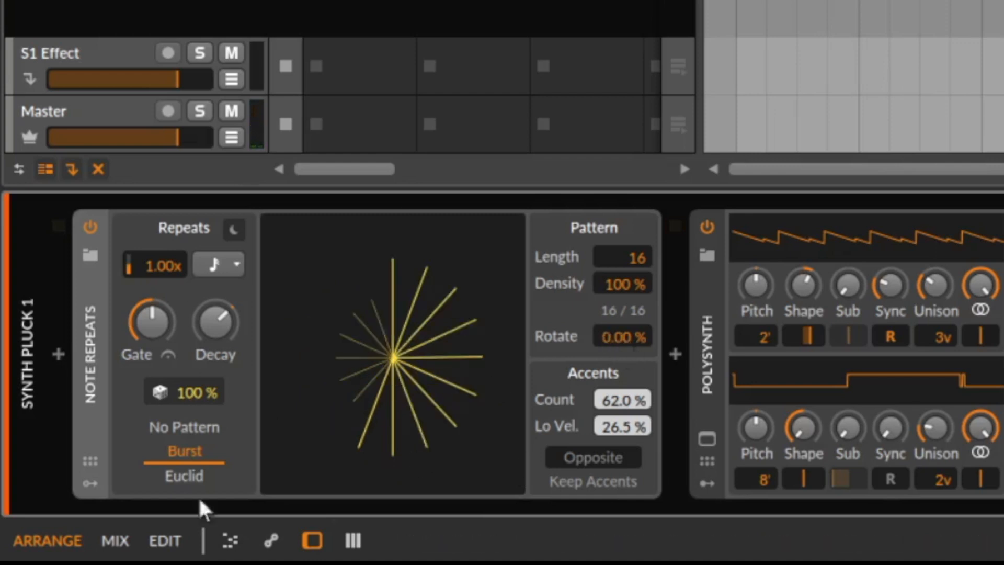
{"action": "left_click", "coordinate": [191, 480]}
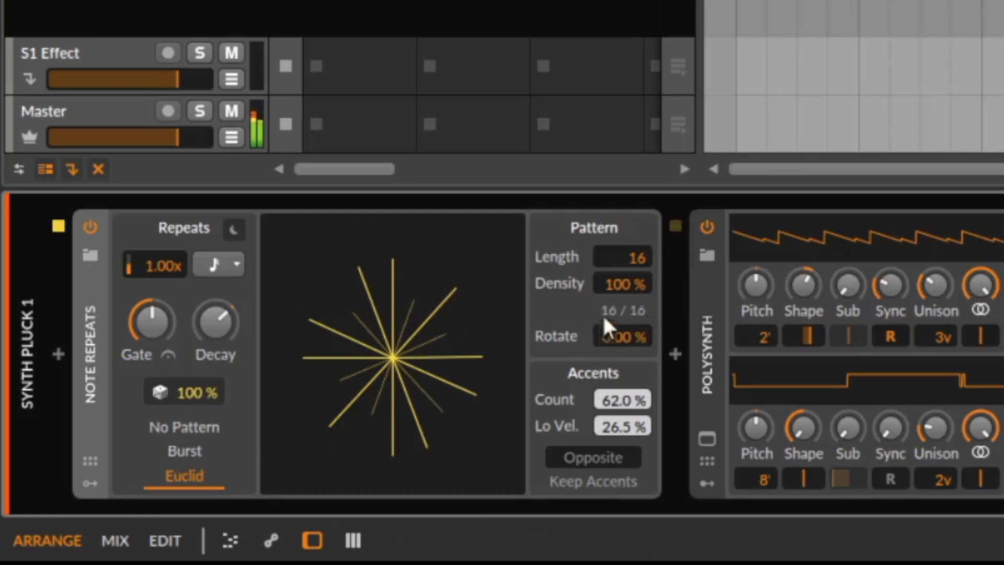
{"action": "left_click_drag", "start_coordinate": [616, 298], "coordinate": [617, 338]}
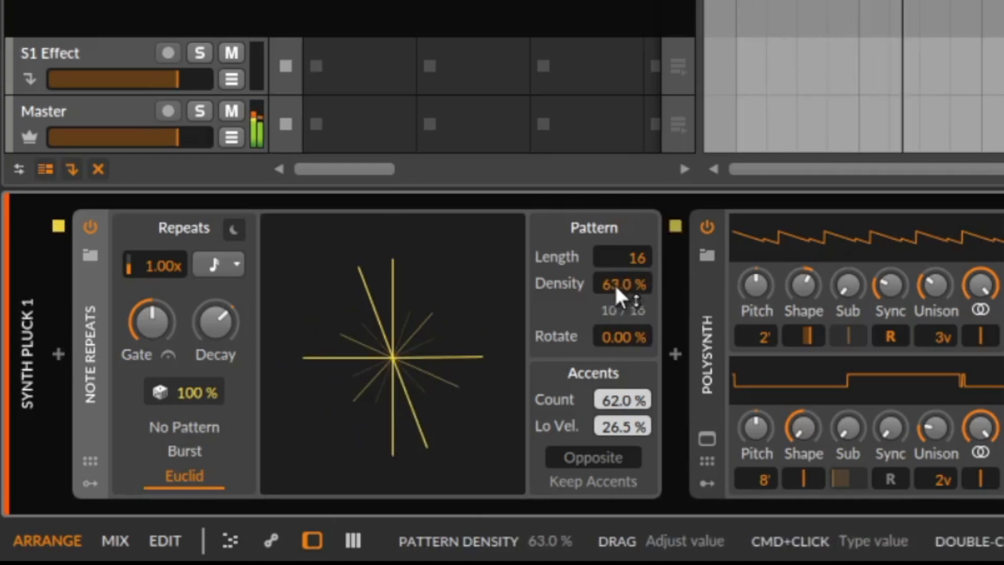
{"action": "mouse_move", "coordinate": [612, 291]}
{"action": "left_mouse_down"}
{"action": "mouse_move", "coordinate": [612, 251]}
{"action": "mouse_move", "coordinate": [611, 313]}
{"action": "mouse_move", "coordinate": [612, 305]}
{"action": "left_mouse_up"}
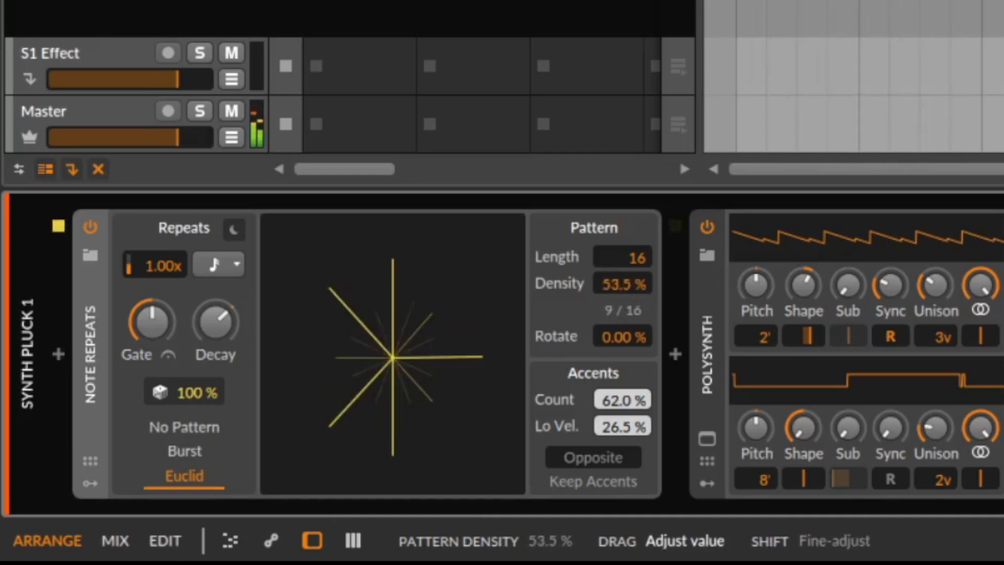
{"action": "left_click_drag", "start_coordinate": [634, 402], "coordinate": [634, 401]}
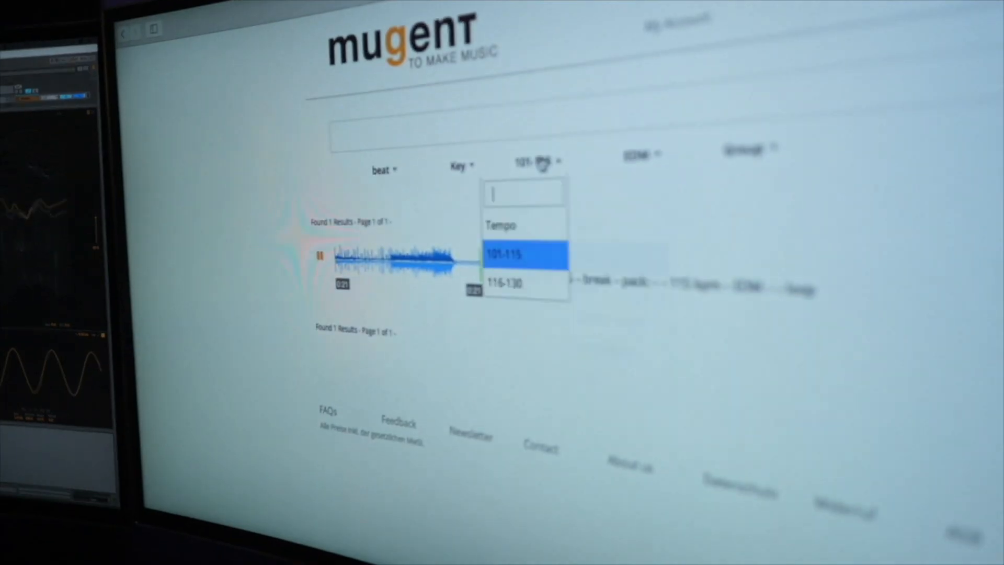
On the mugent website, search the sample library with the tempo filter cleared and view the download progress of the SynthLoopA file
{"action": "left_click", "coordinate": [509, 224]}
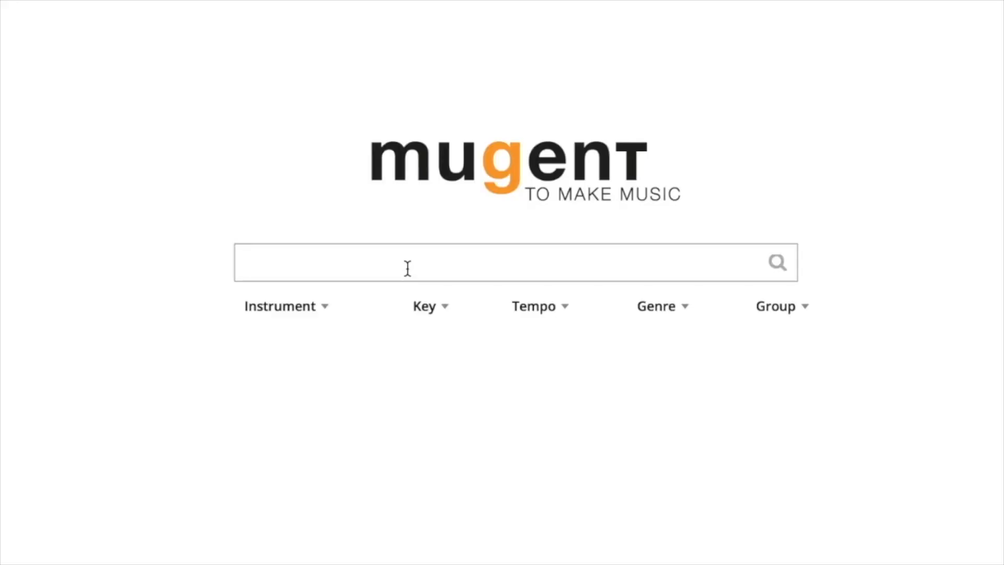
{"action": "key", "text": "Return"}
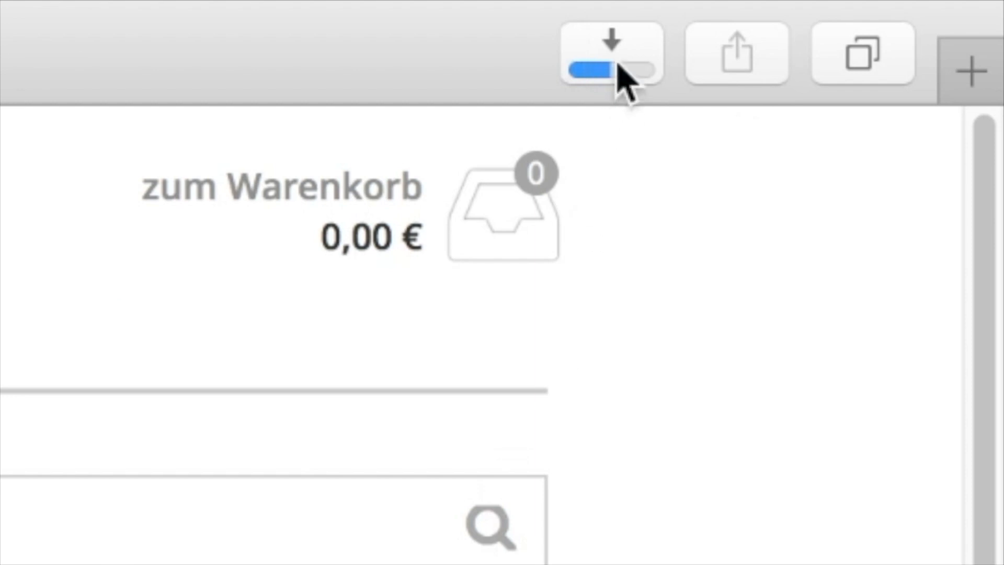
{"action": "left_click", "coordinate": [619, 67]}
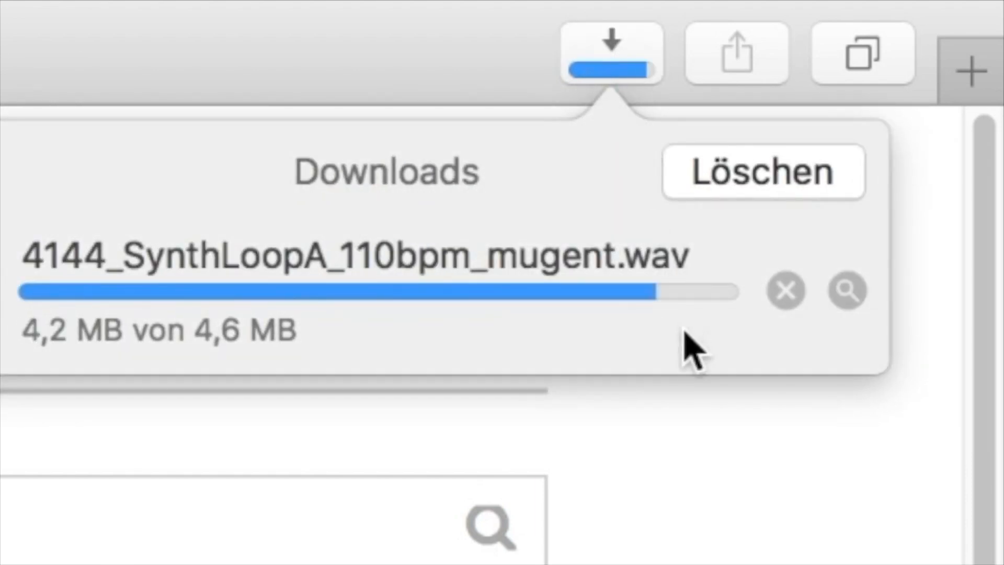
Filter the mugent library by the beat instrument and preview Red Kick Loop Electro House Panther 126
{"action": "left_click", "coordinate": [352, 262]}
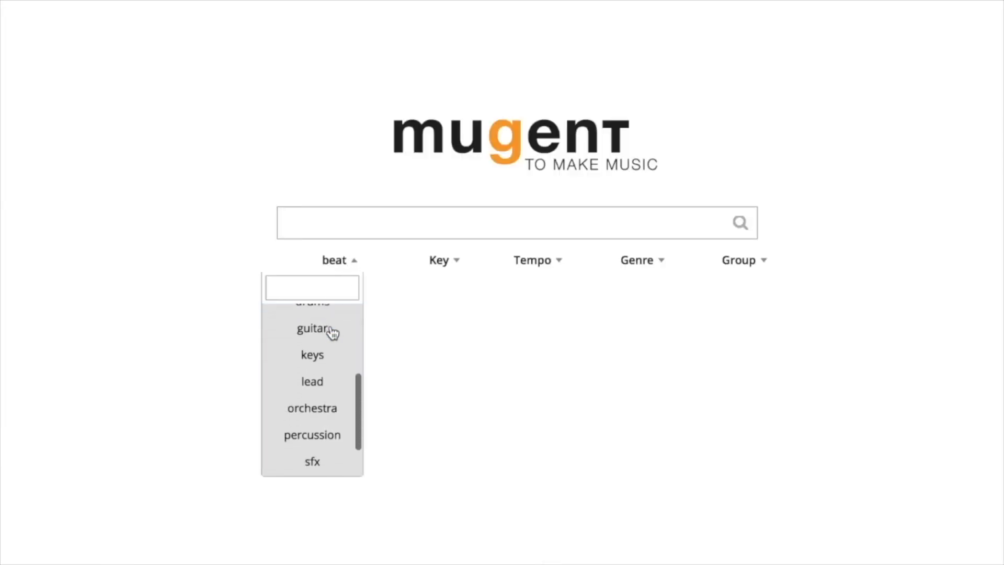
{"action": "left_click", "coordinate": [320, 448]}
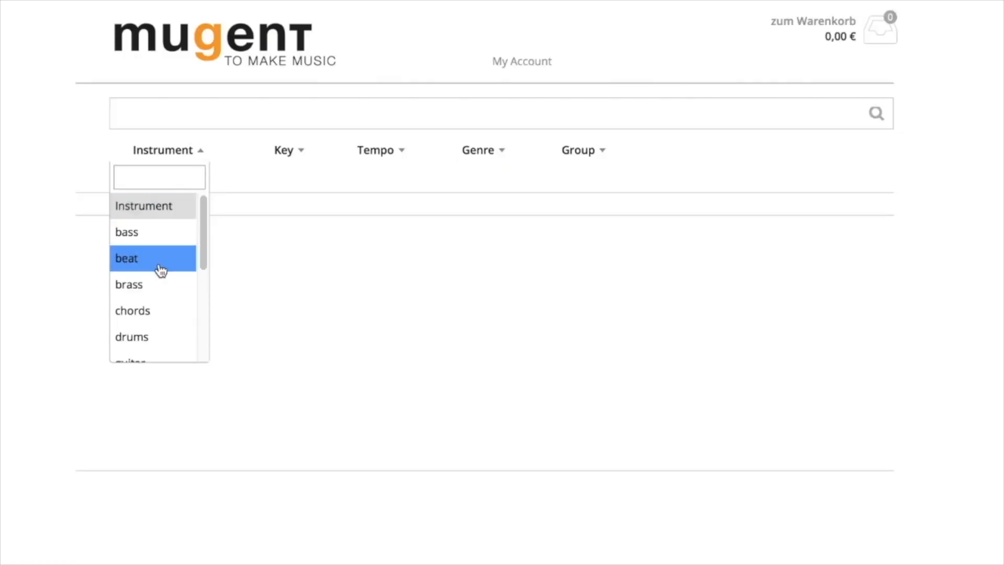
{"action": "left_click", "coordinate": [161, 269]}
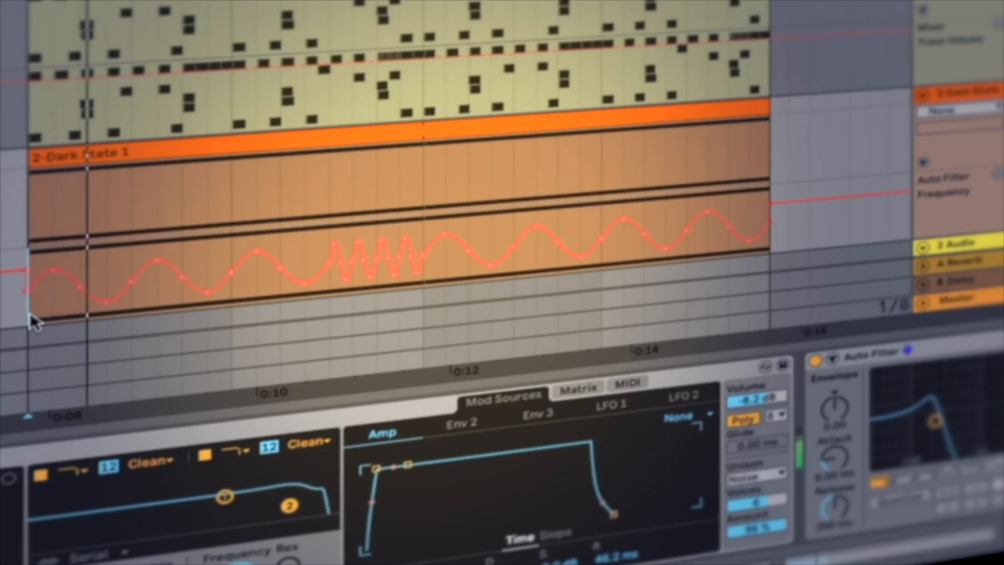
{"action": "left_click_drag", "start_coordinate": [32, 313], "coordinate": [407, 252]}
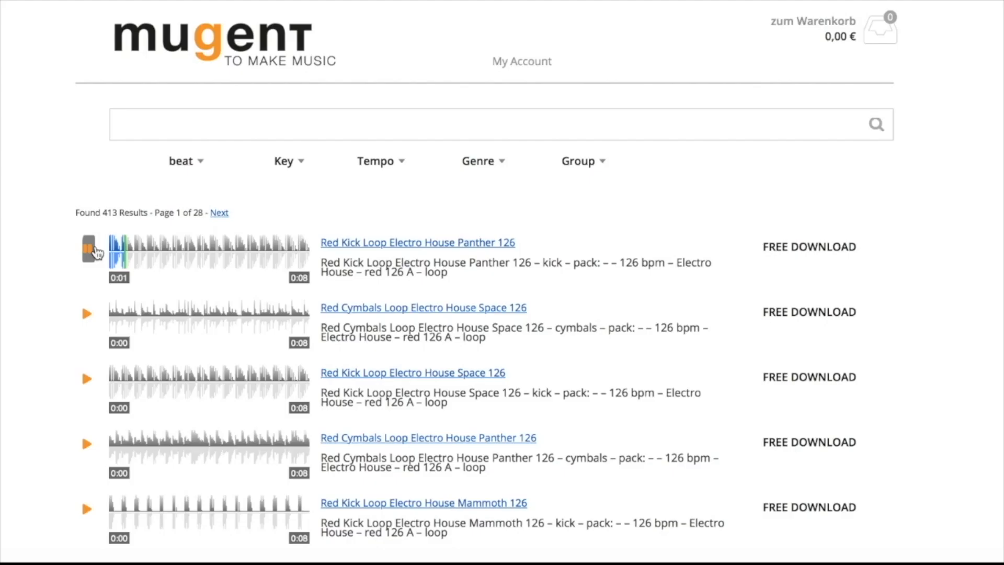
Choose another instrument in the sample filter and preview the fourth loop in the results
{"action": "left_click", "coordinate": [201, 162]}
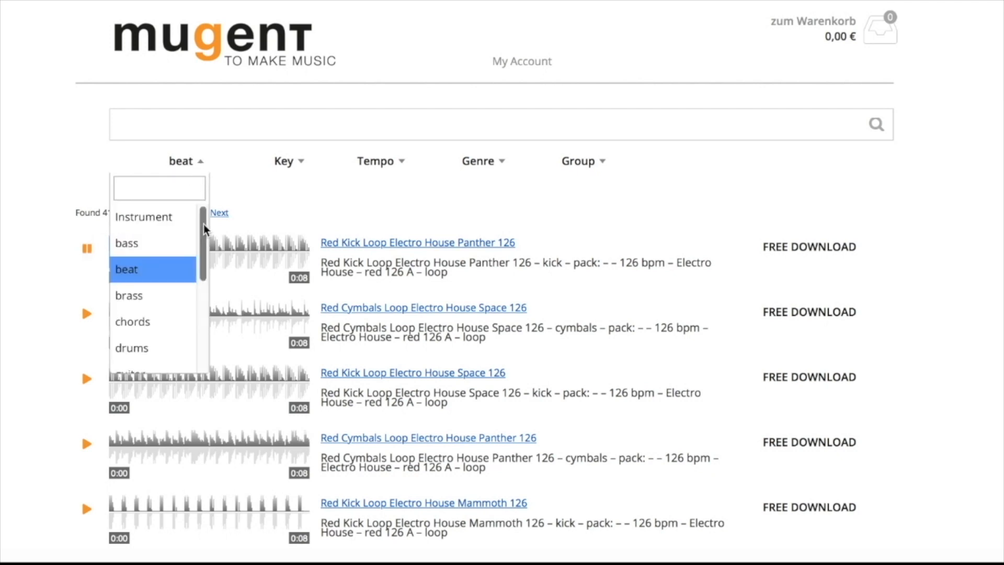
{"action": "scroll", "coordinate": [199, 284], "scroll_direction": "down", "scroll_amount": 2}
{"action": "left_click", "coordinate": [142, 311]}
{"action": "left_click", "coordinate": [89, 448]}
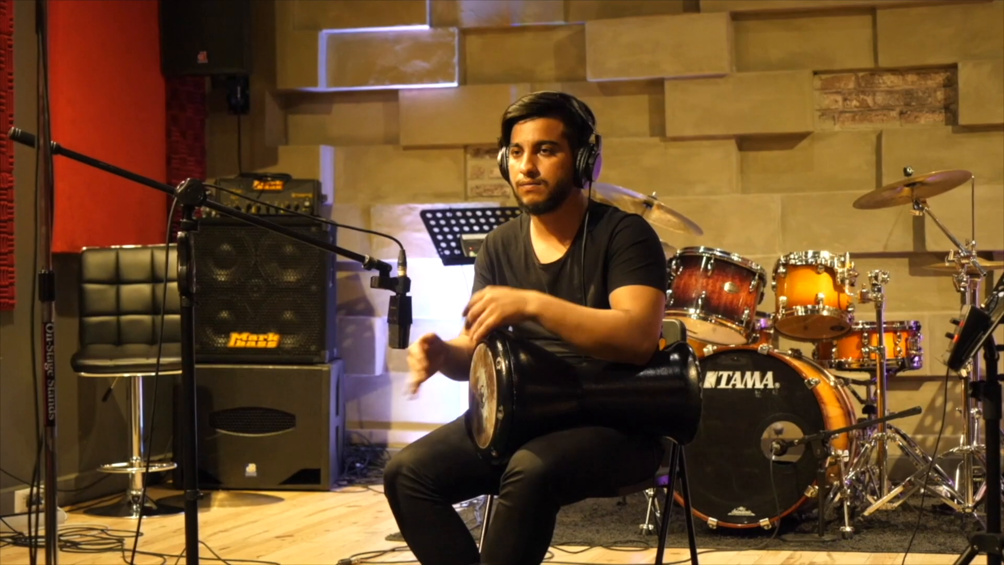